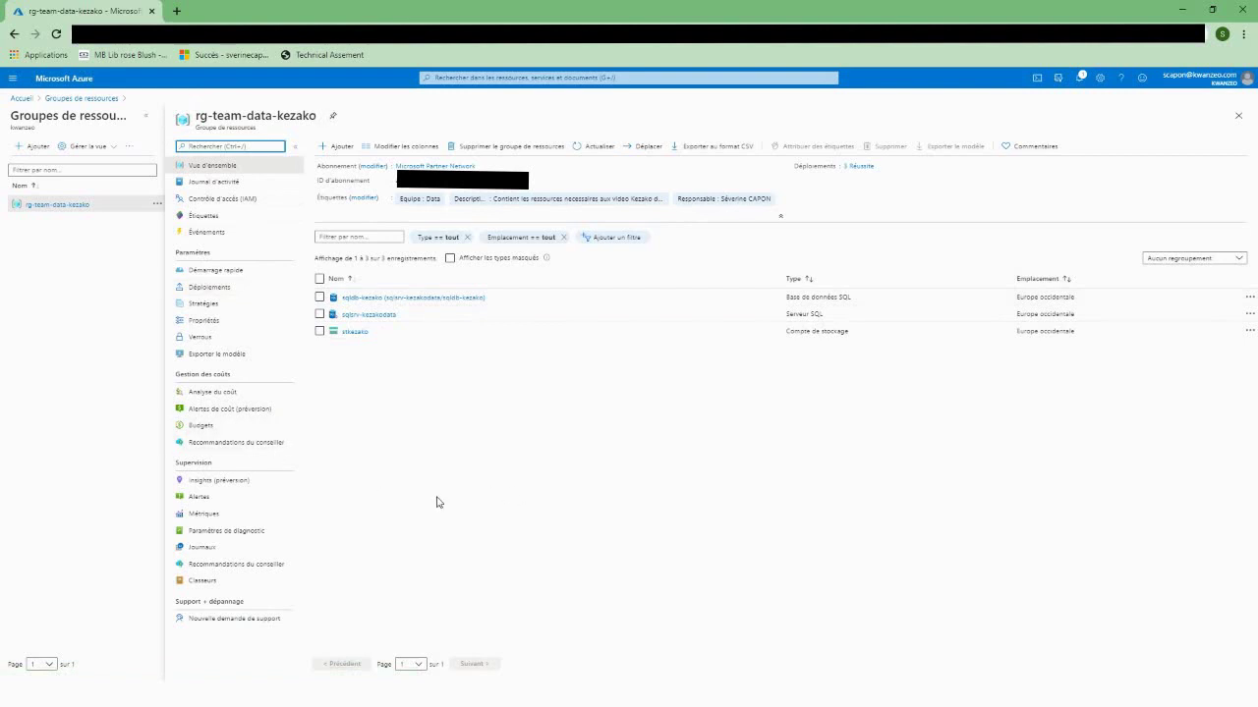
Step: Search the Marketplace for 'factory' and start creating a Data Factory in rg-team-data-kezako
{"action": "left_click", "coordinate": [335, 145]}
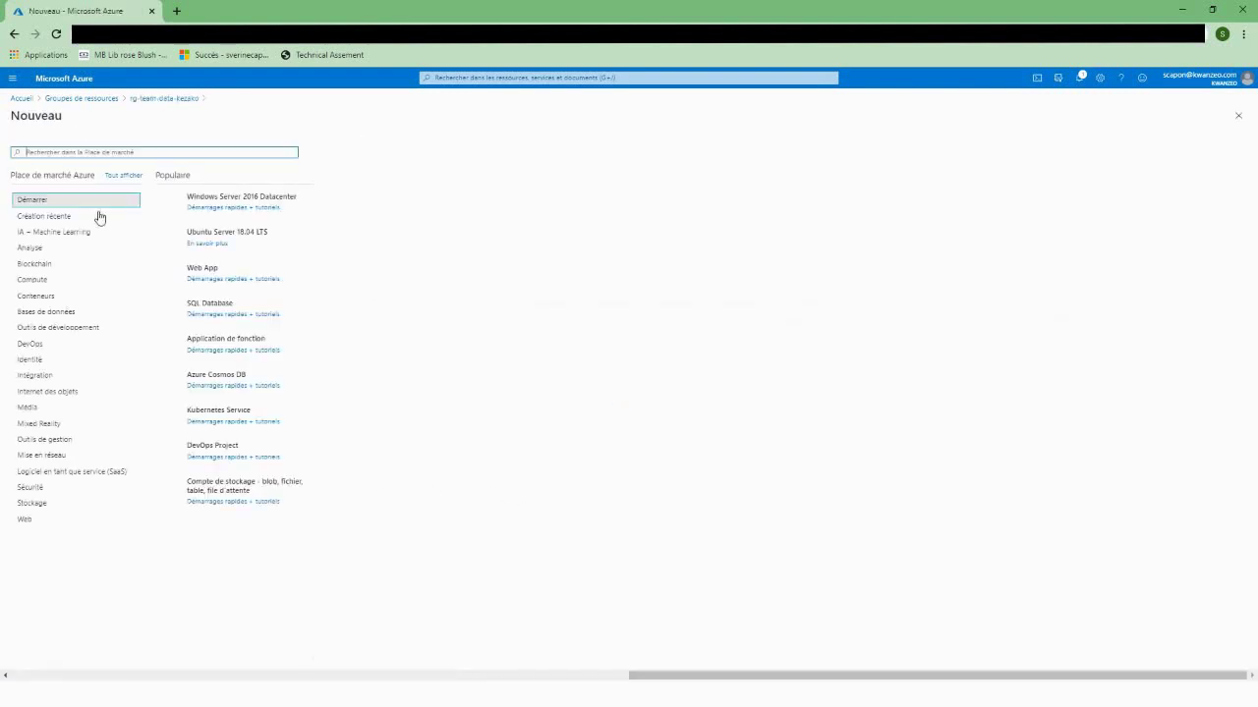
{"action": "left_click", "coordinate": [62, 153]}
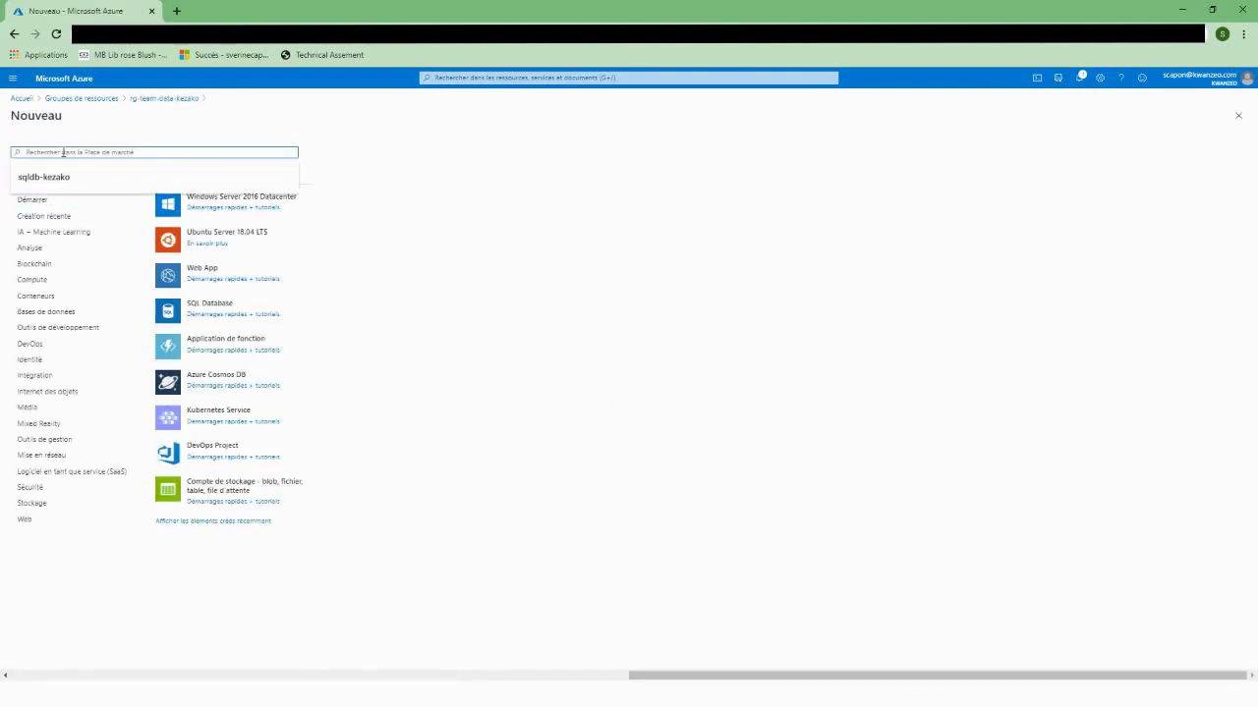
{"action": "type", "text": "factory"}
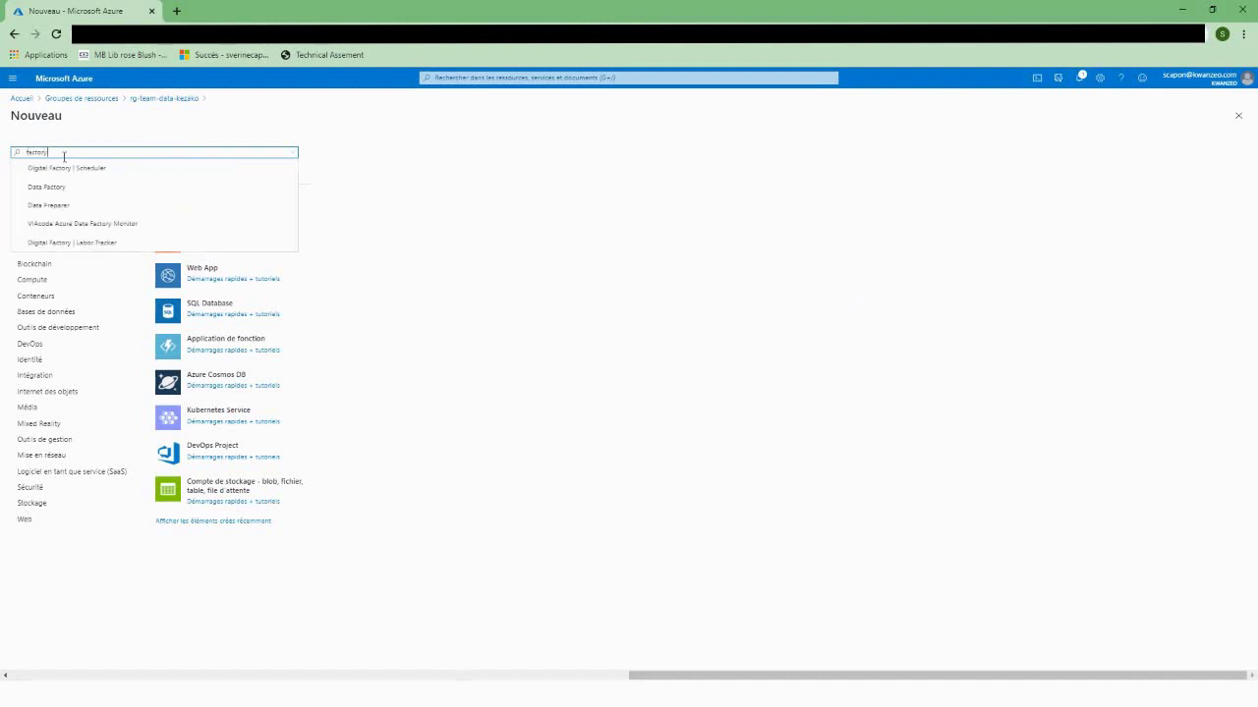
{"action": "left_click", "coordinate": [50, 188]}
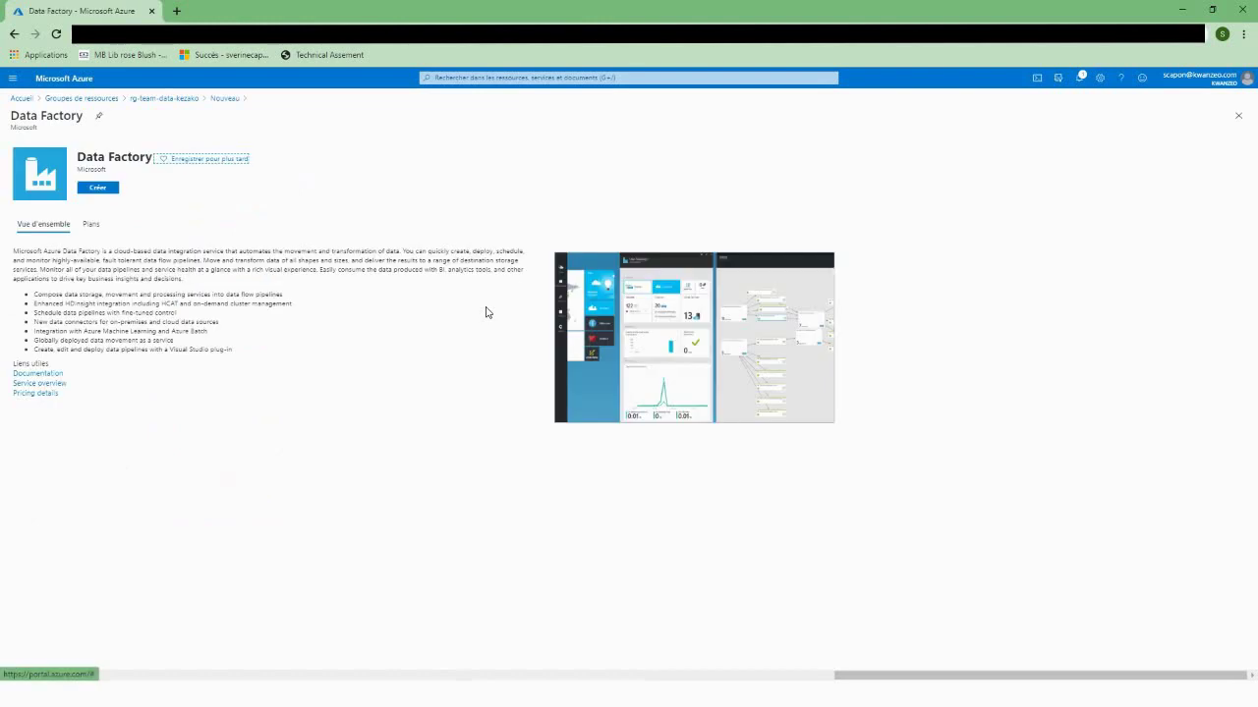
{"action": "left_click", "coordinate": [86, 189]}
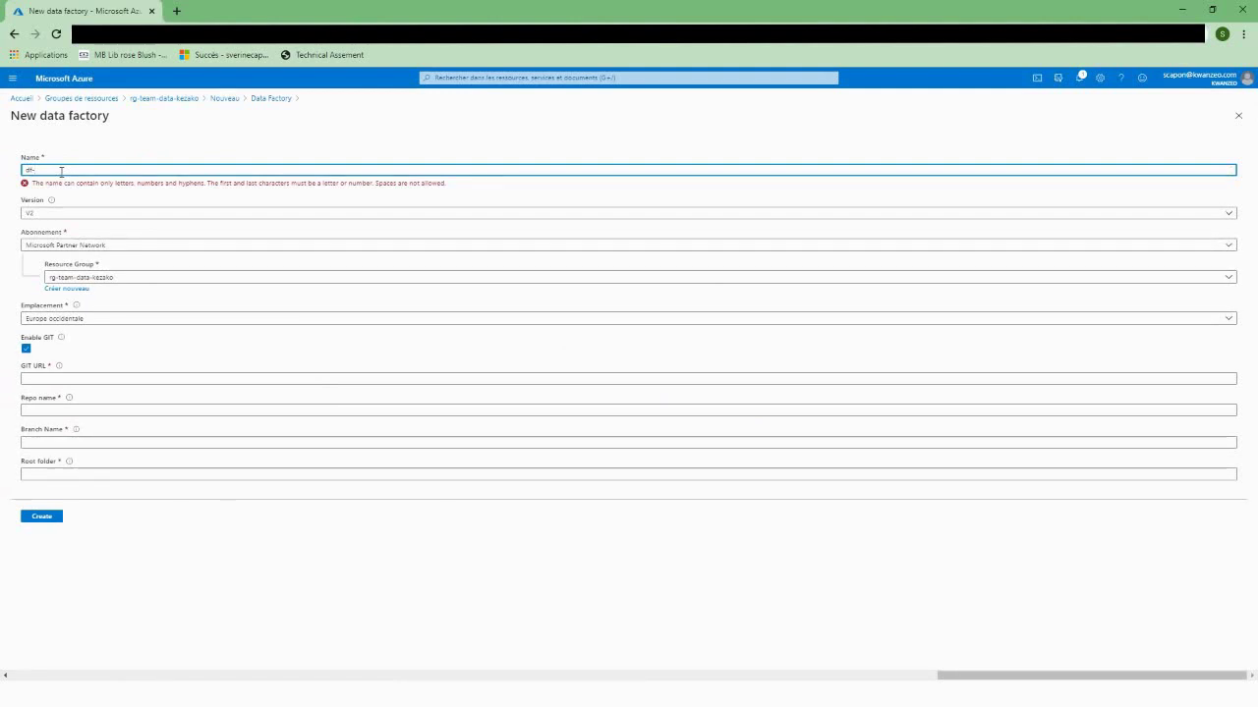
Step: Name the factory df-kezakodata, leave Git integration disabled, and deploy it
{"action": "type", "text": "kezakodata"}
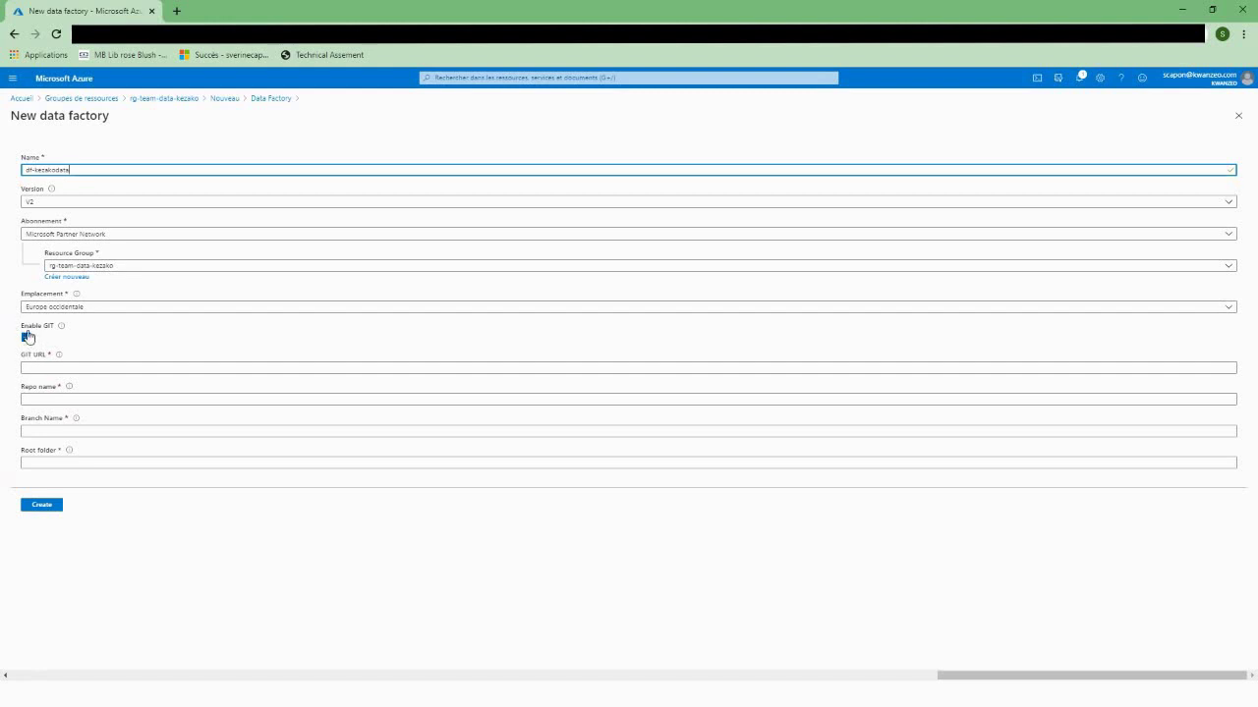
{"action": "left_click", "coordinate": [26, 338]}
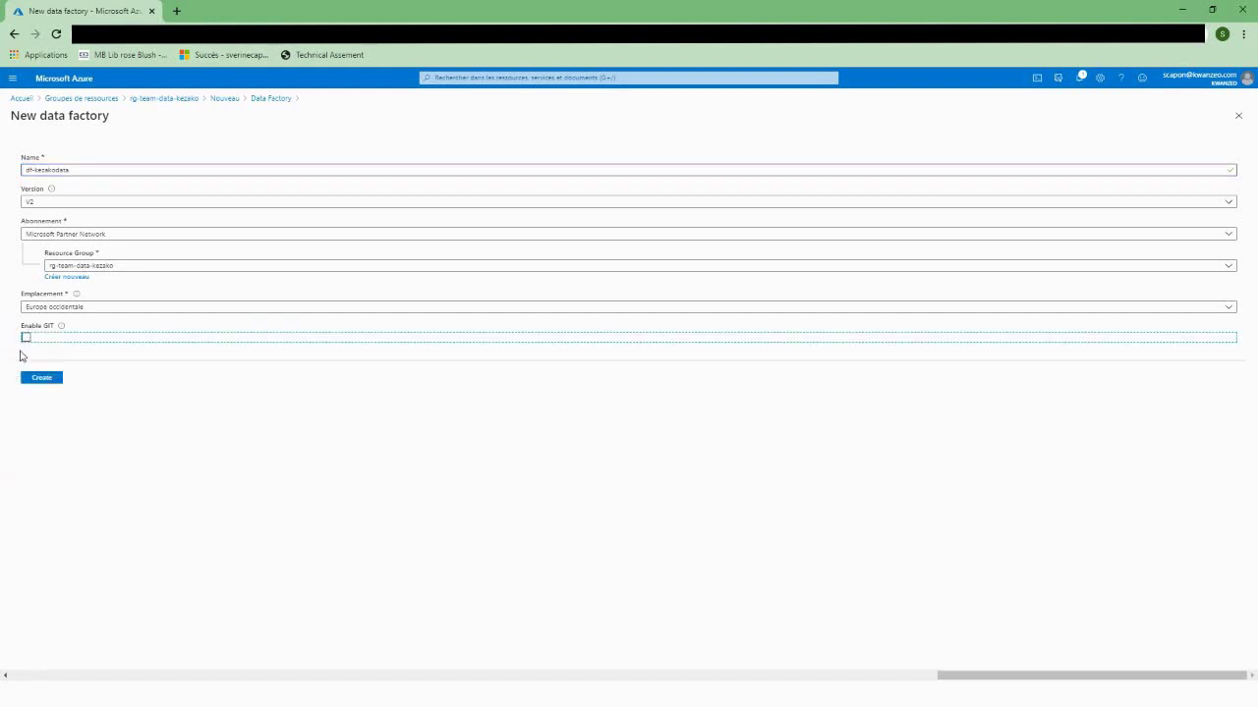
{"action": "left_click", "coordinate": [26, 339]}
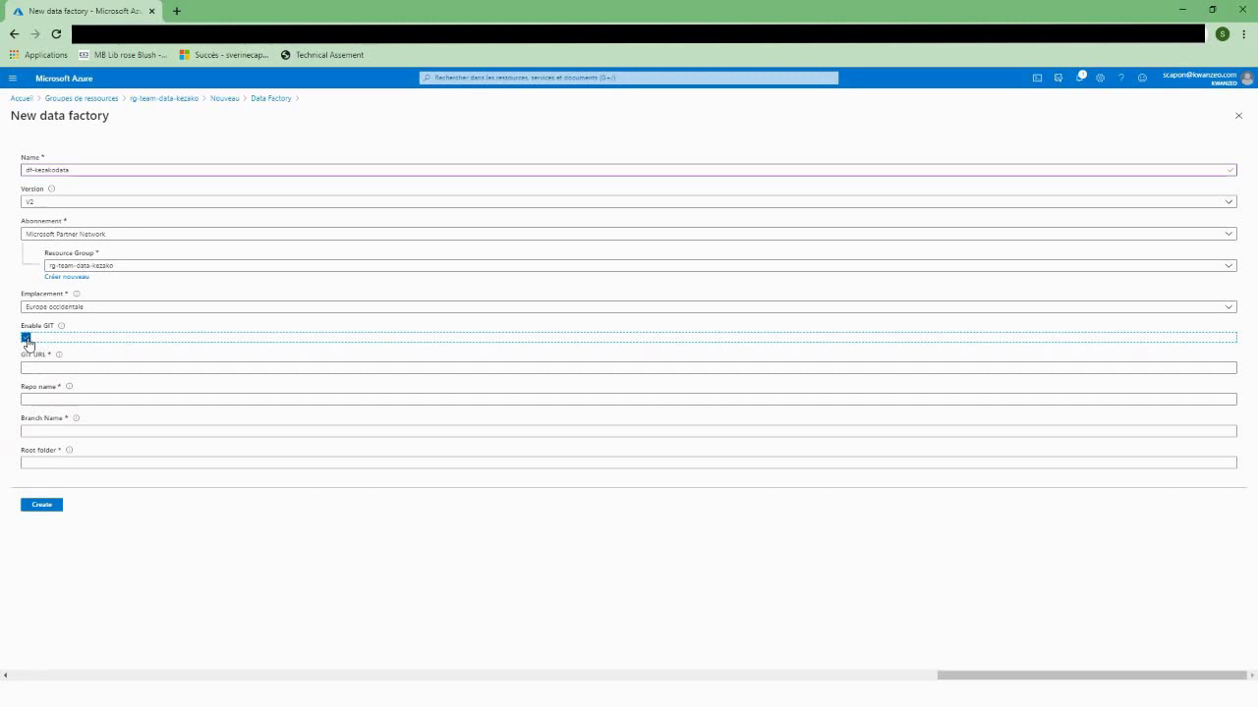
{"action": "left_click", "coordinate": [26, 338]}
{"action": "left_click", "coordinate": [44, 379]}
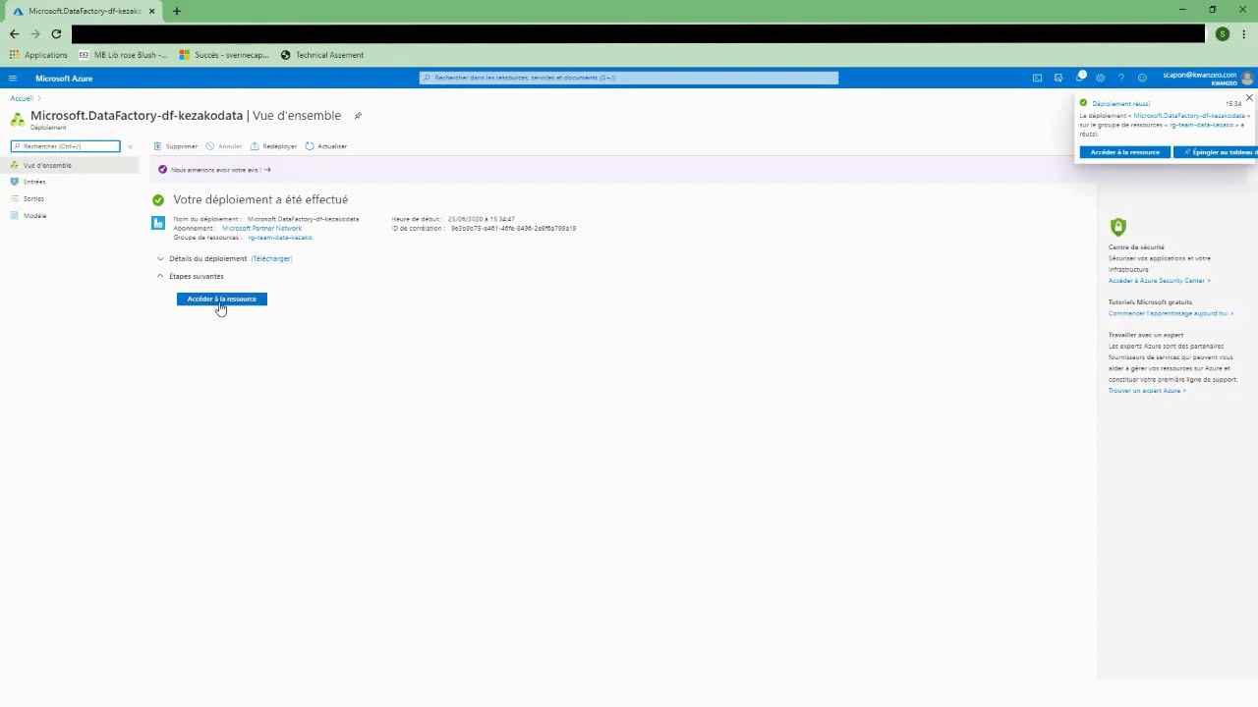
Step: Go to the df-kezakodata resource and launch its Author & Monitor workspace
{"action": "left_click", "coordinate": [221, 301]}
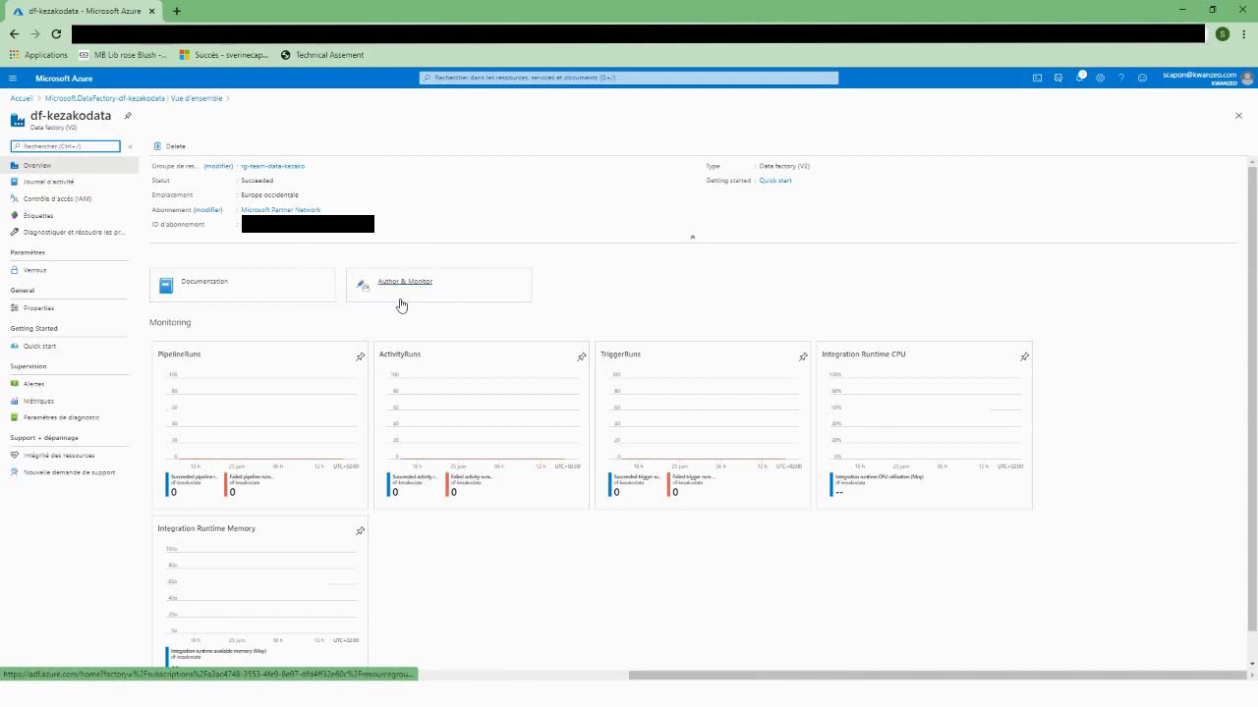
{"action": "left_click", "coordinate": [398, 285]}
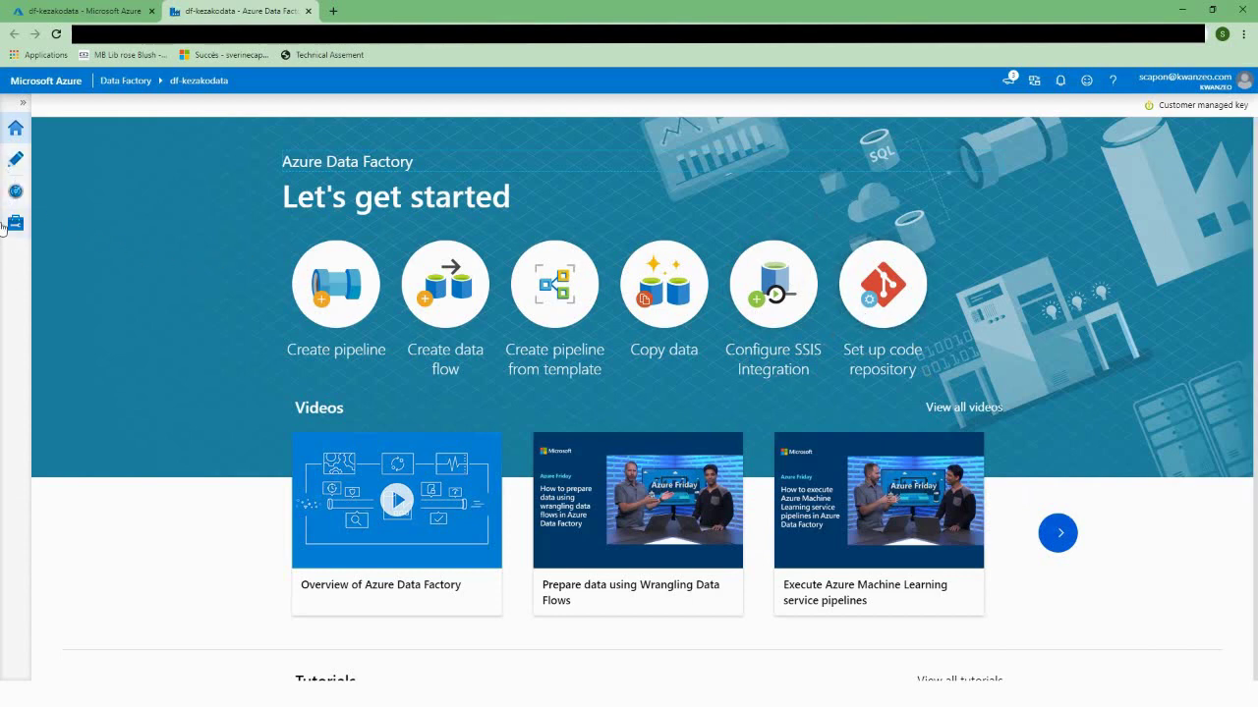
Step: Browse the Monitor and Manage pages, including Integration runtimes, then return to Author
{"action": "left_click", "coordinate": [13, 163]}
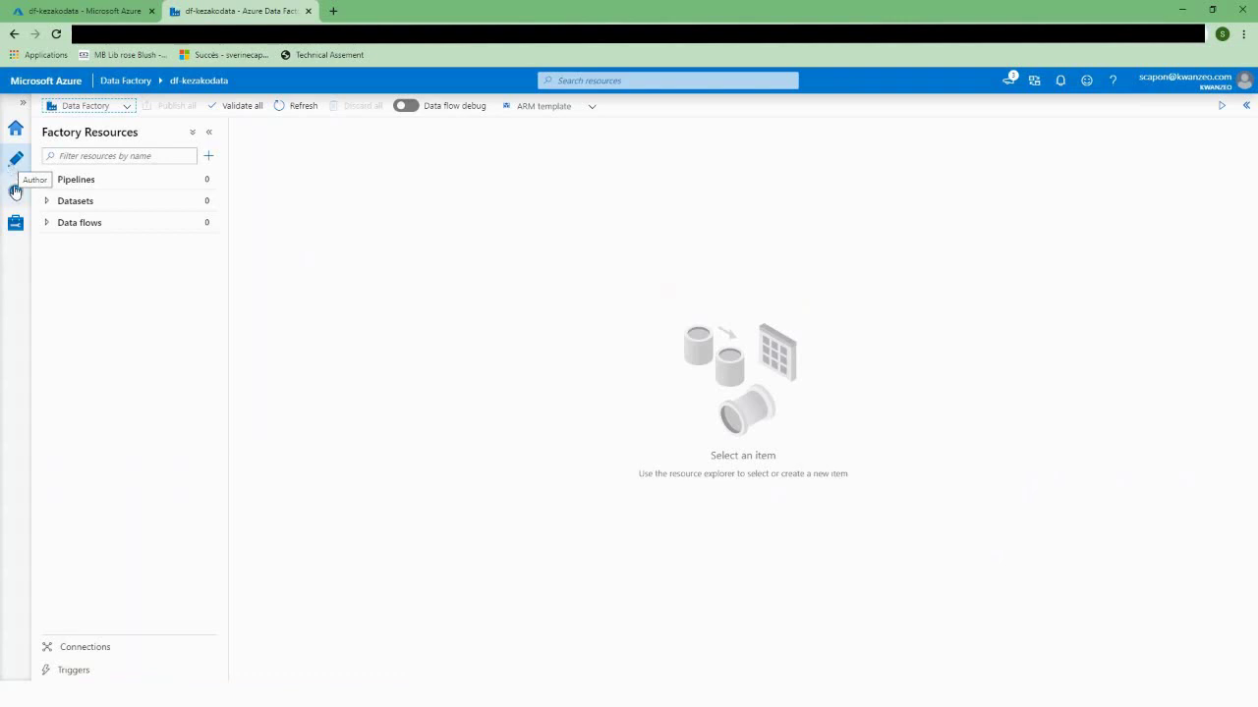
{"action": "left_click", "coordinate": [12, 193]}
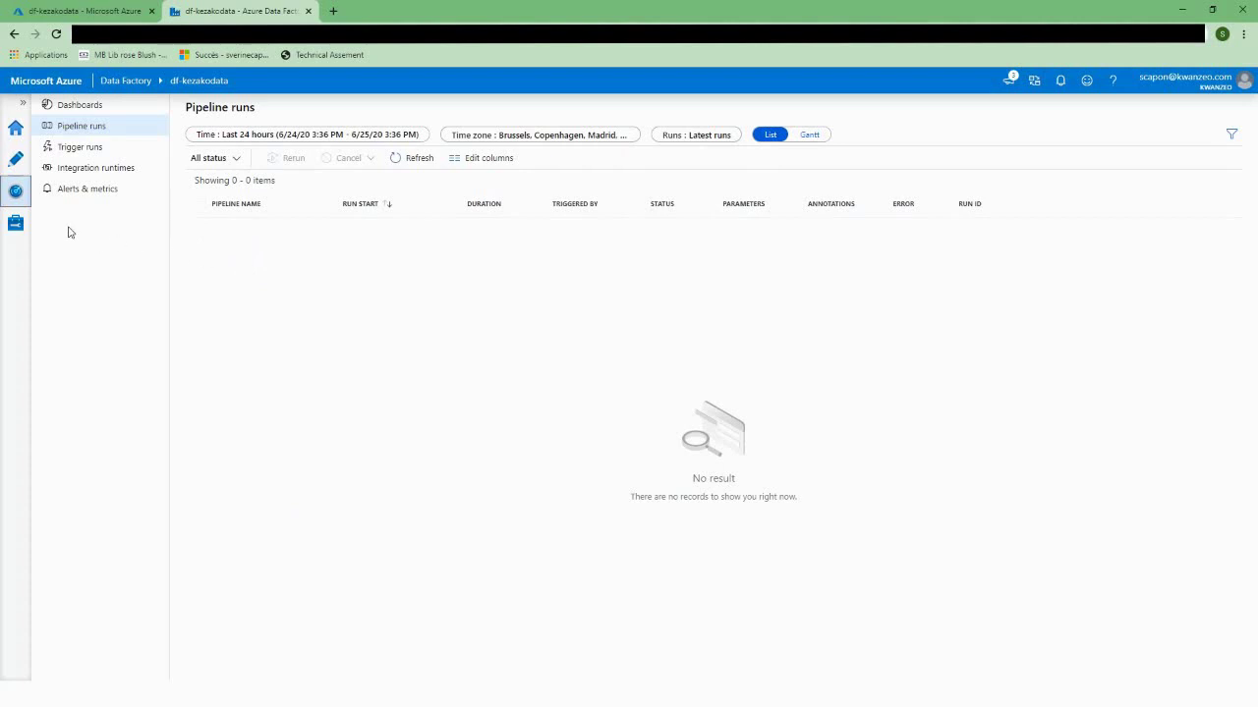
{"action": "left_click", "coordinate": [16, 224]}
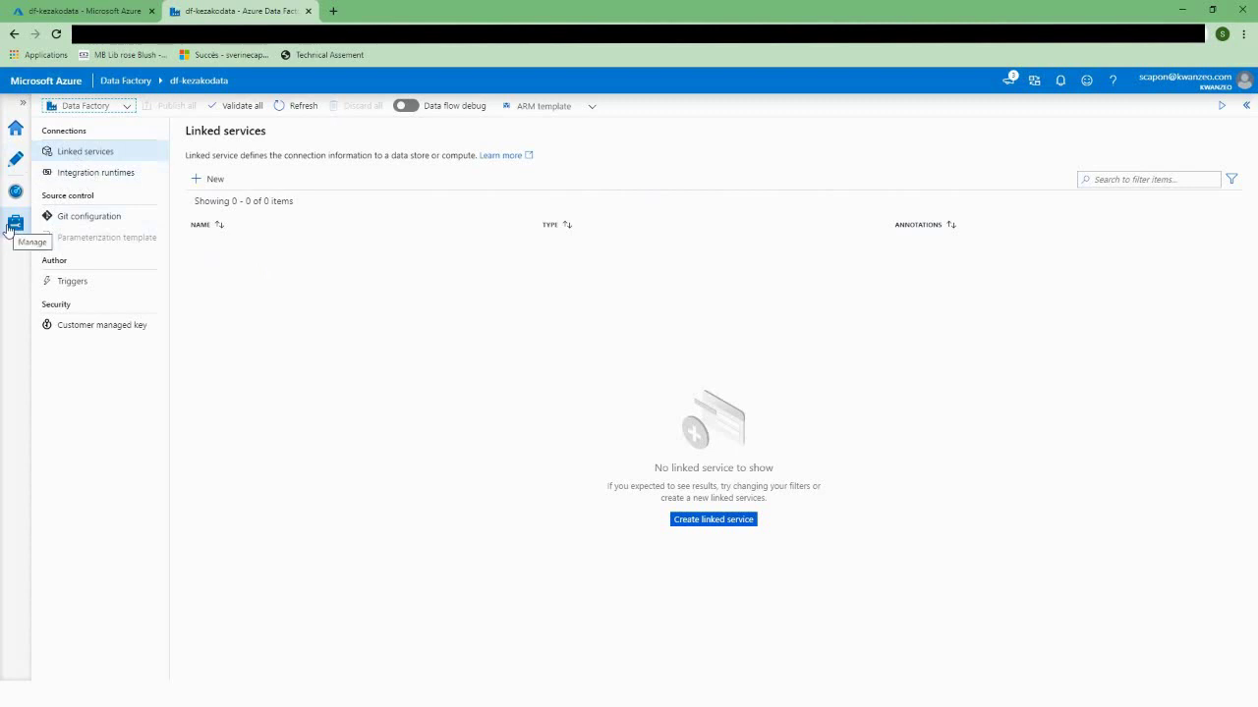
{"action": "left_click", "coordinate": [76, 174]}
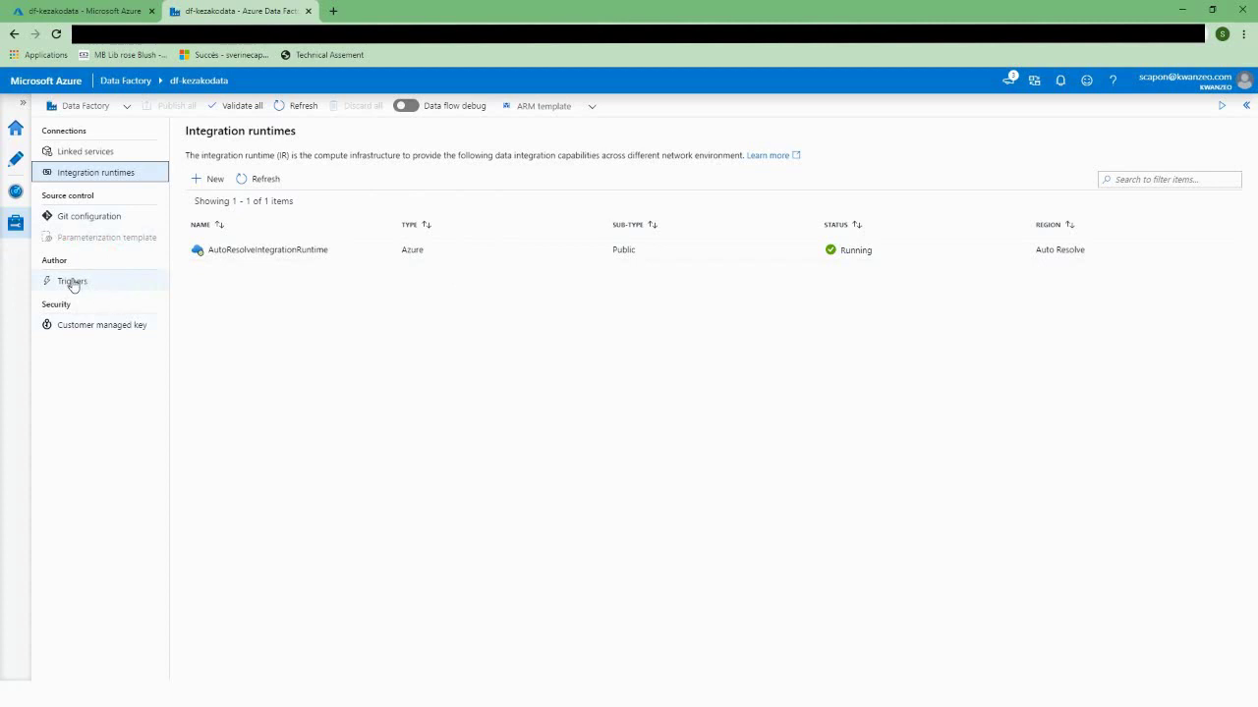
{"action": "left_click", "coordinate": [17, 160]}
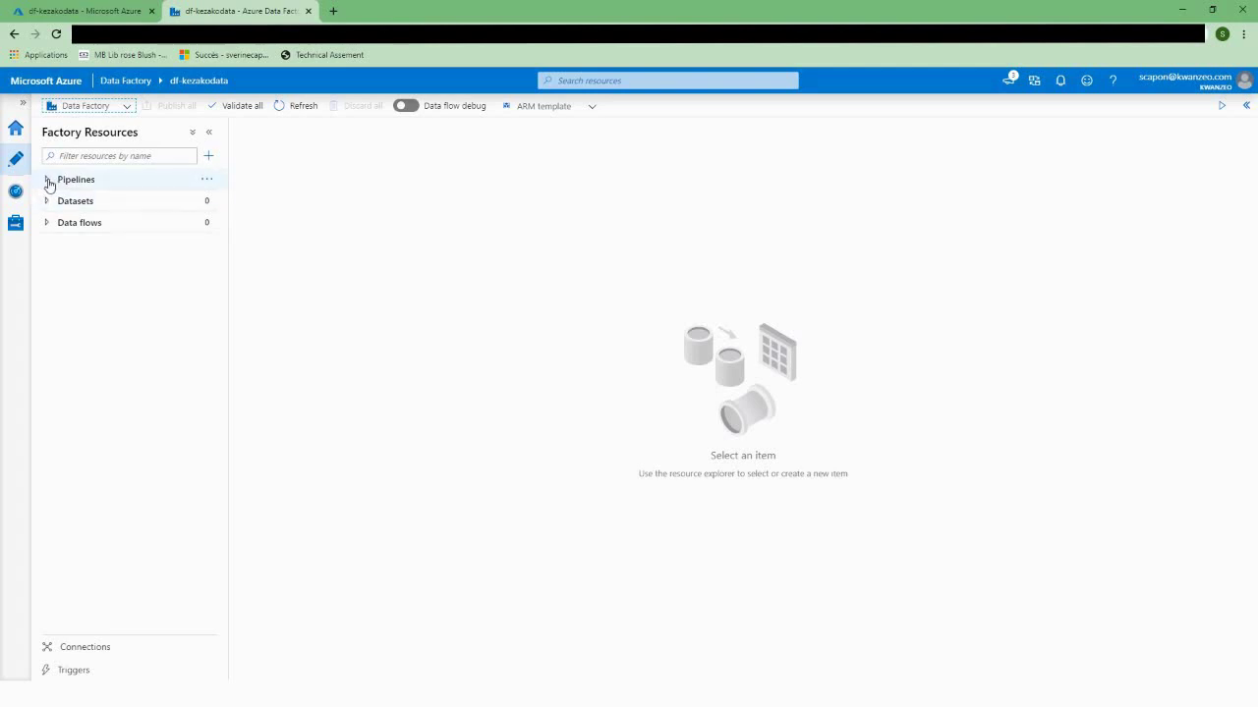
Step: Add a new pipeline and rename it from pipeline1 to pp_demo
{"action": "left_click", "coordinate": [209, 156]}
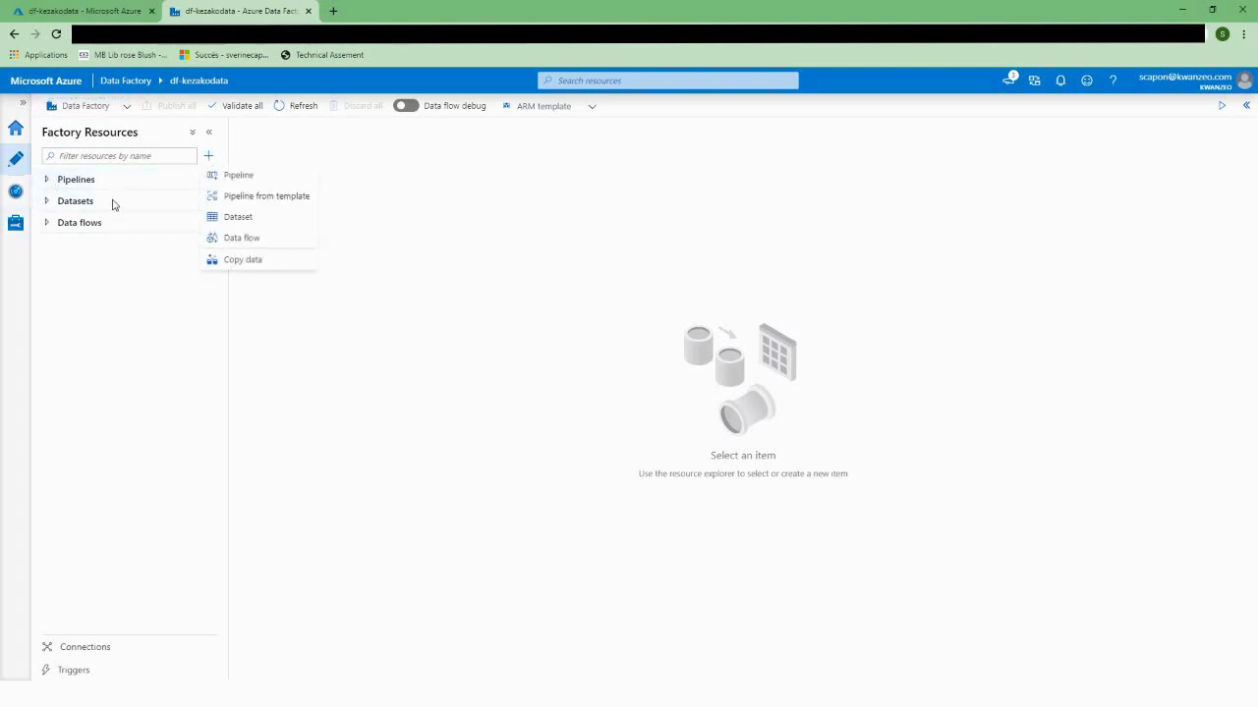
{"action": "left_click", "coordinate": [243, 177]}
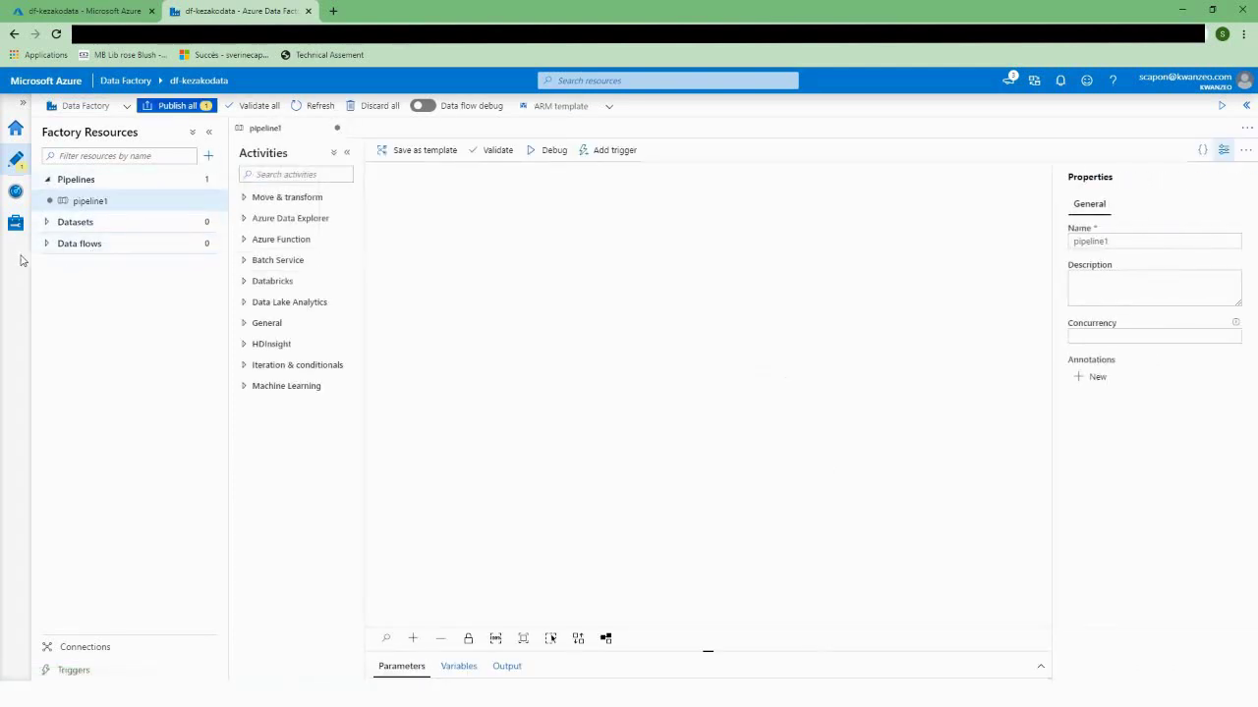
{"action": "left_click_drag", "start_coordinate": [1199, 241], "coordinate": [1071, 241]}
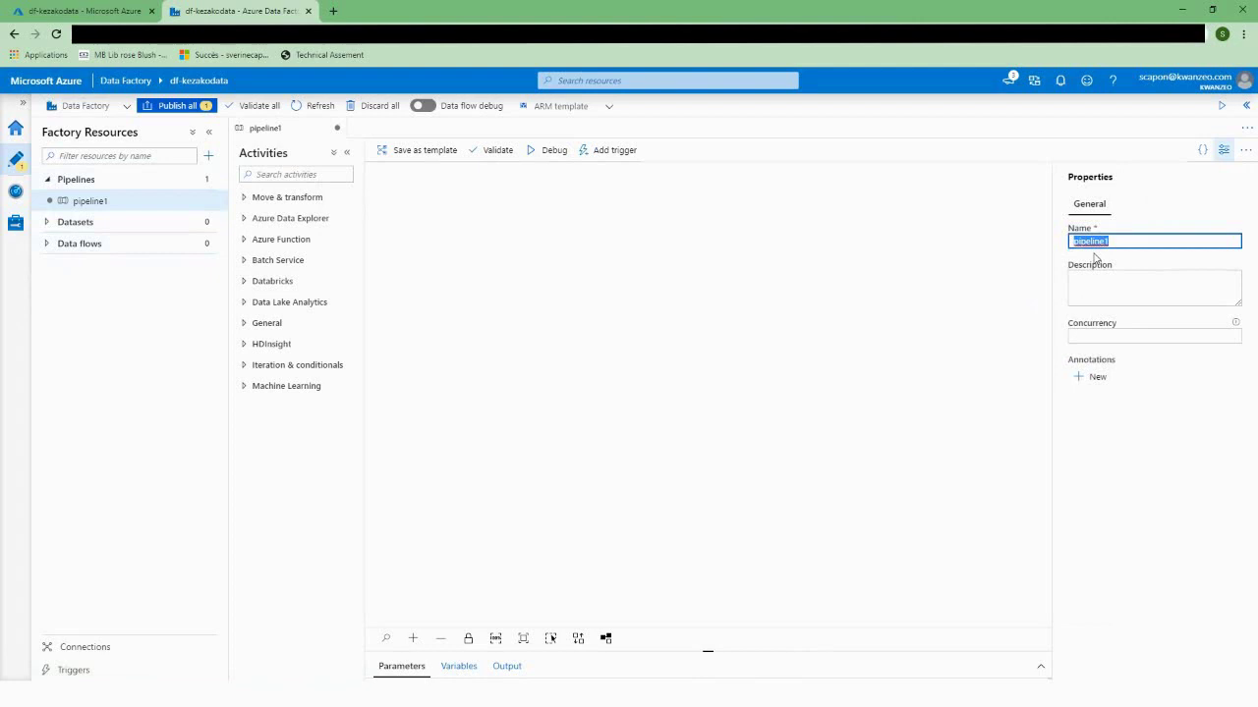
{"action": "key", "text": "BackSpace"}
{"action": "type", "text": "pp"}
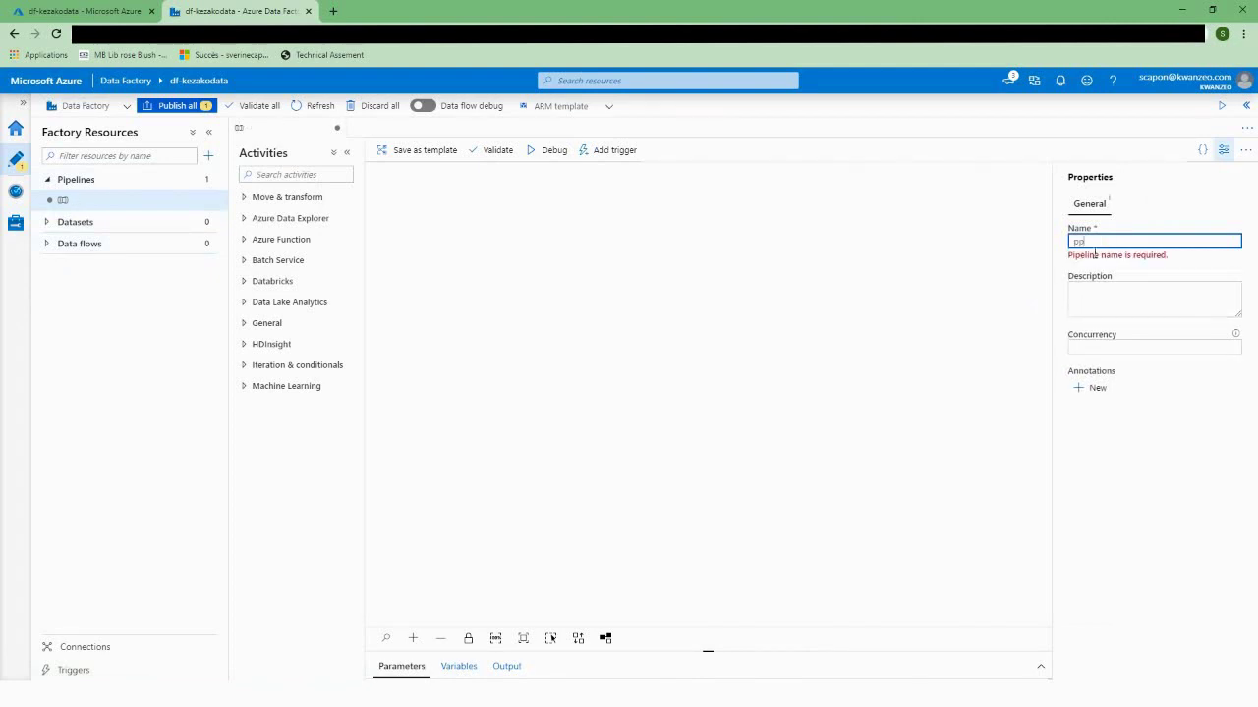
{"action": "type", "text": "_demo"}
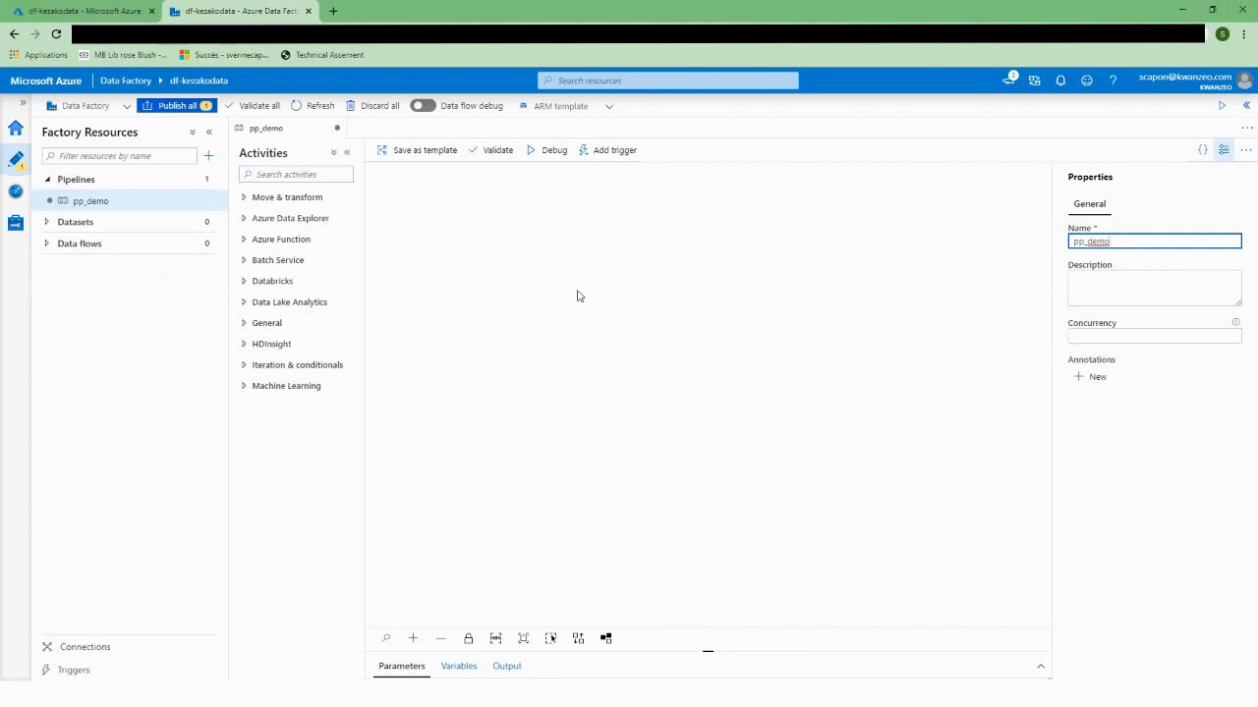
{"action": "left_click", "coordinate": [467, 264]}
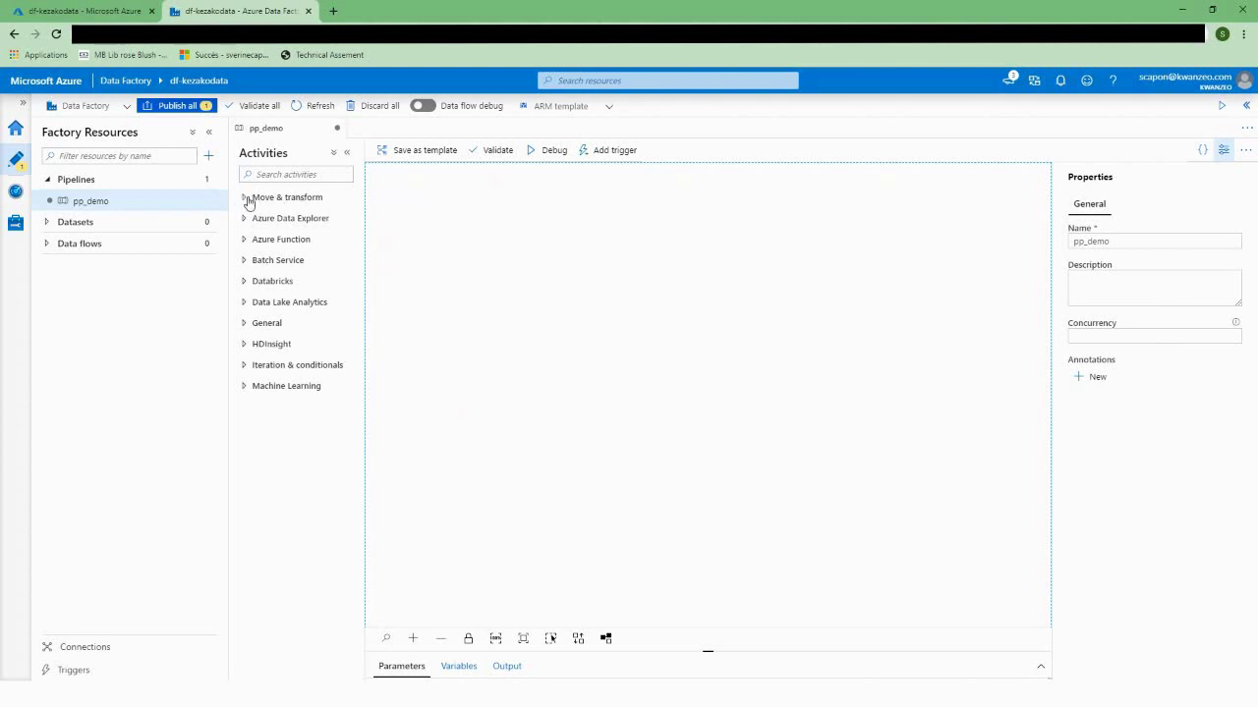
Step: Browse the activity groups, expanding Databricks, Data Lake Analytics, General and others
{"action": "left_click", "coordinate": [244, 197]}
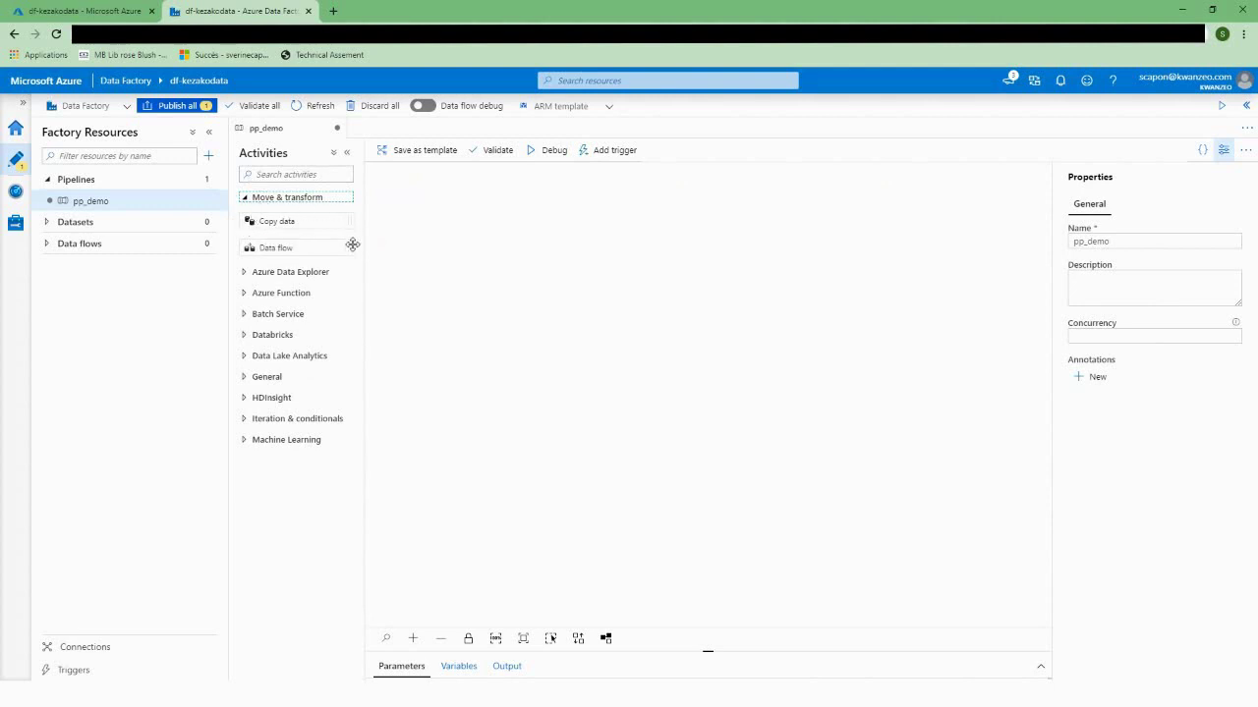
{"action": "left_click", "coordinate": [245, 277]}
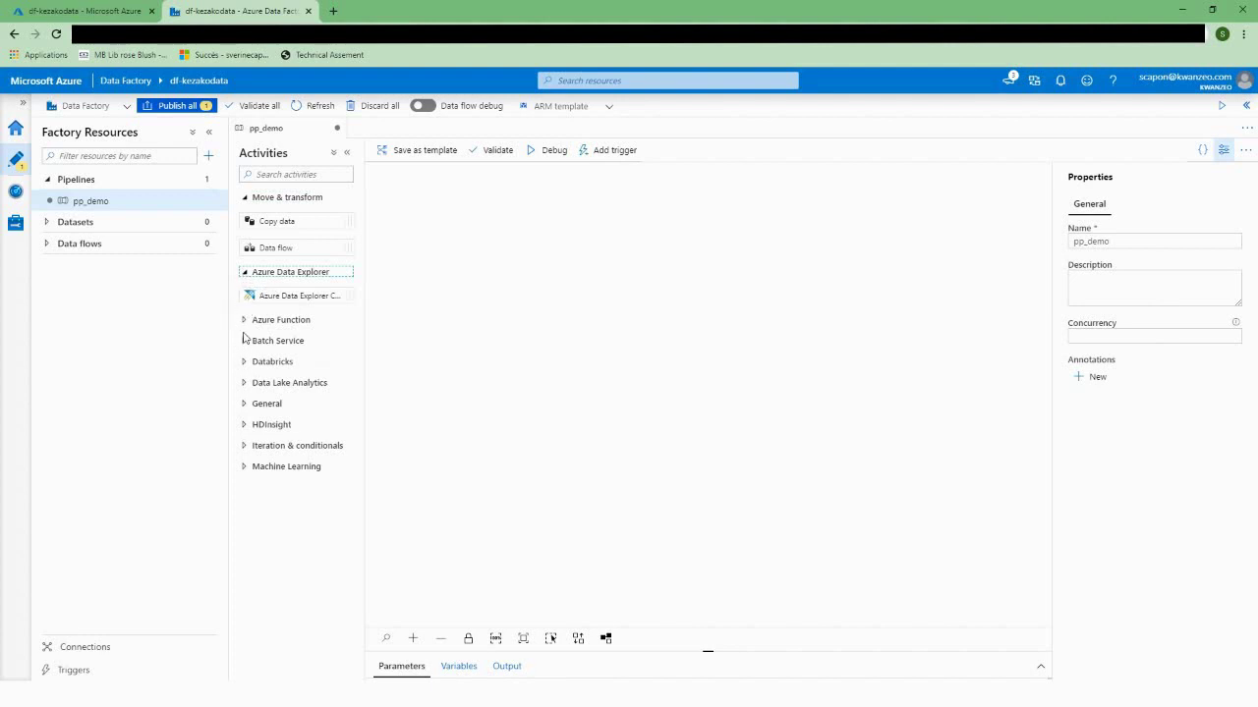
{"action": "left_click", "coordinate": [243, 363]}
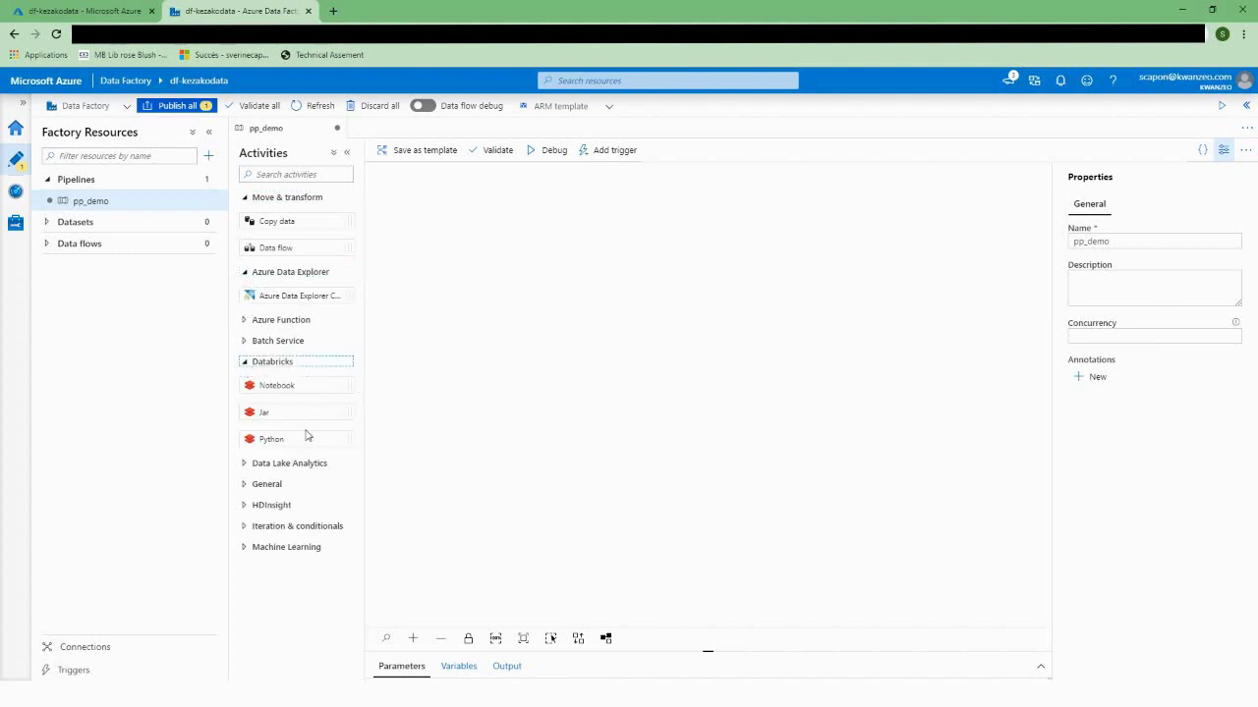
{"action": "left_click", "coordinate": [243, 465]}
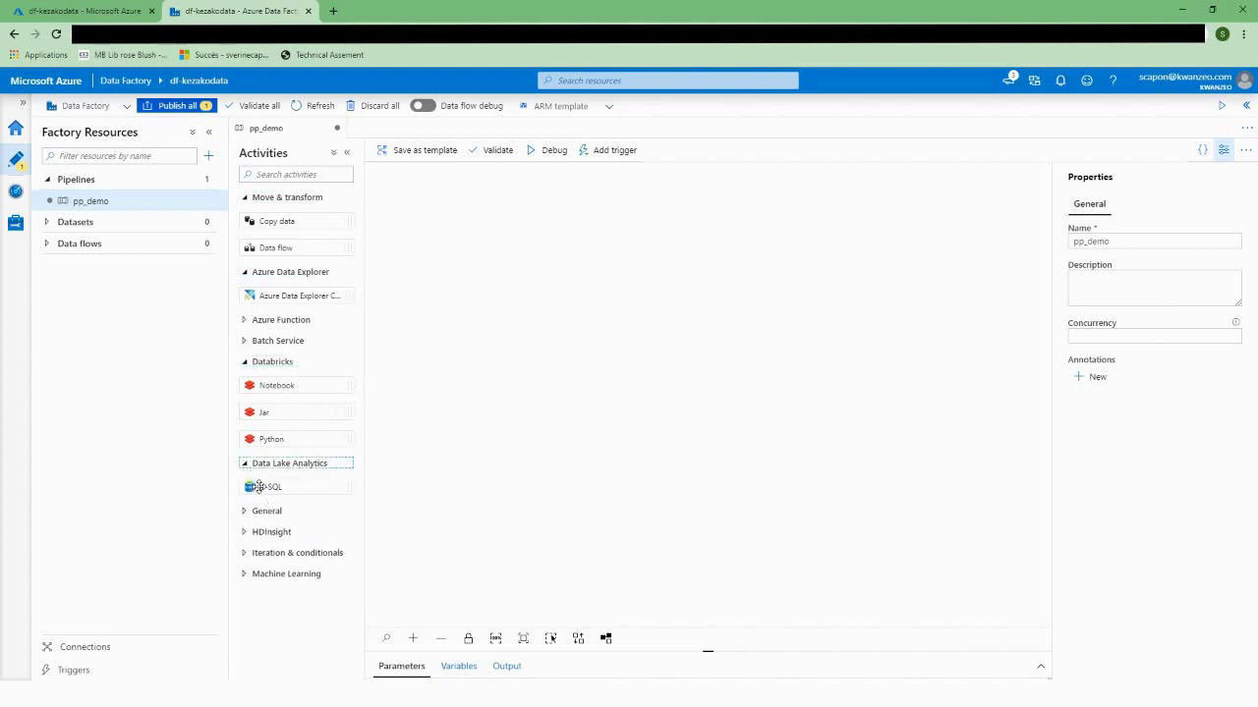
{"action": "left_click", "coordinate": [244, 557]}
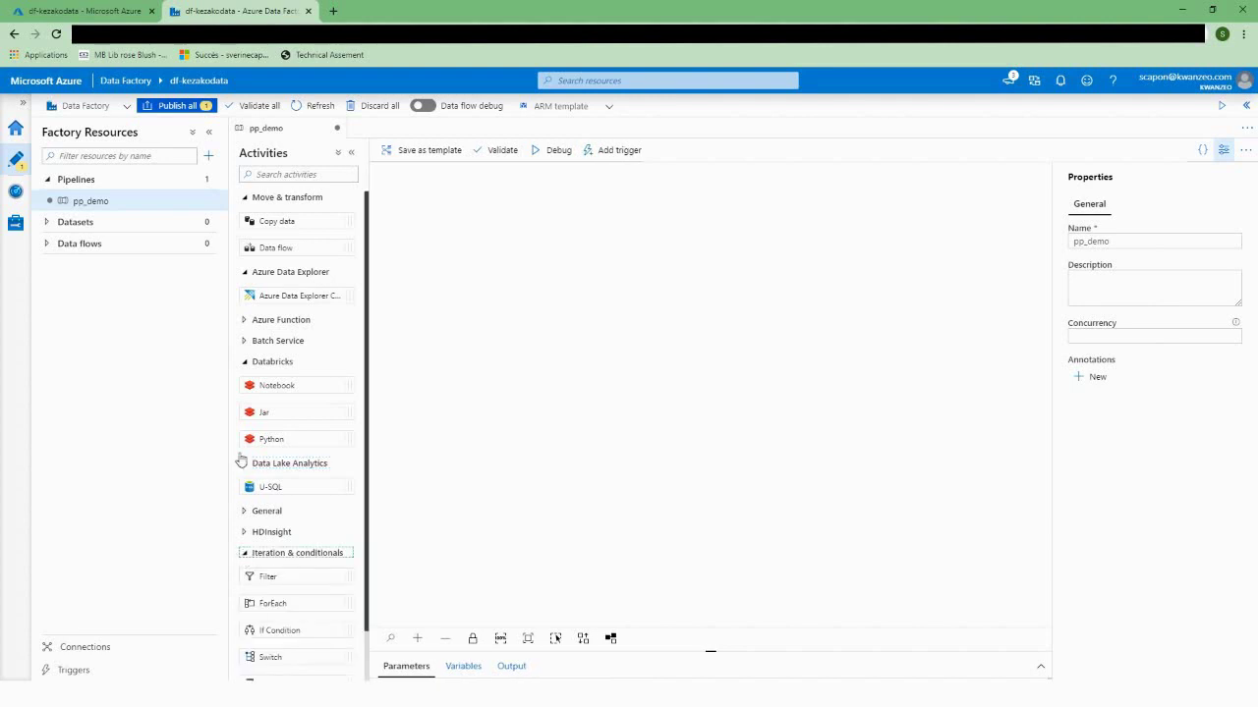
{"action": "left_click", "coordinate": [245, 276]}
{"action": "left_click", "coordinate": [245, 198]}
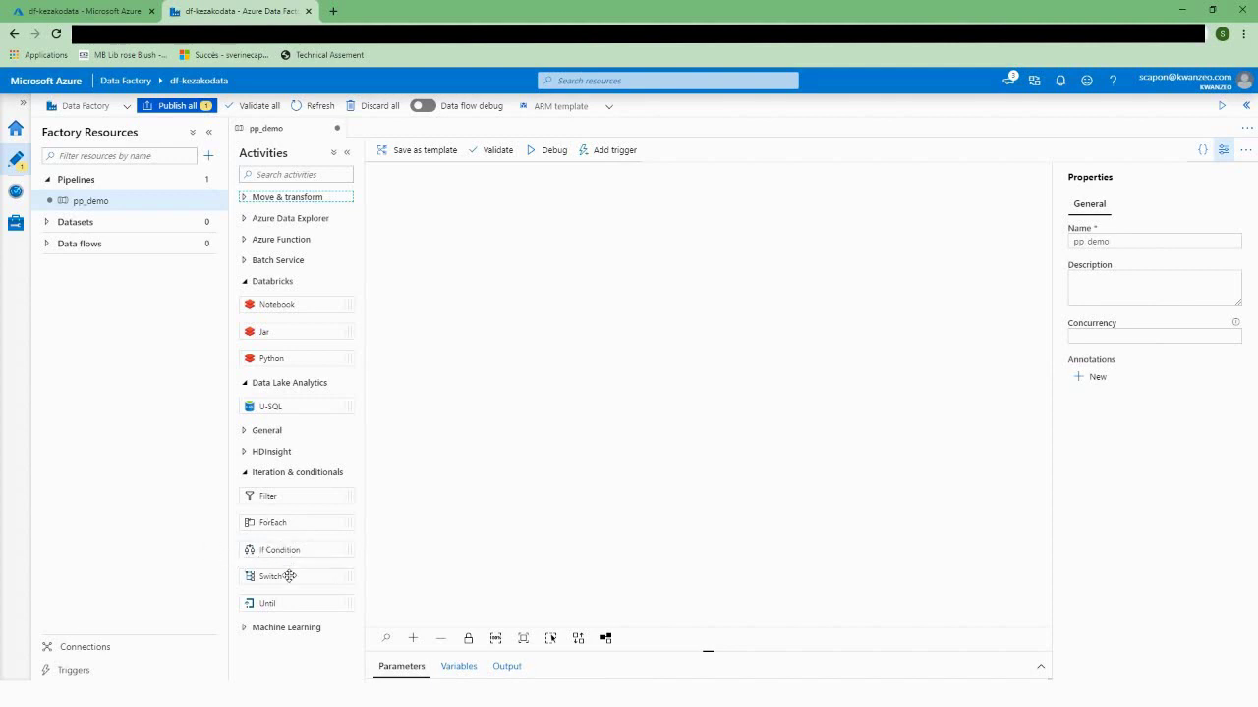
{"action": "left_click", "coordinate": [244, 472]}
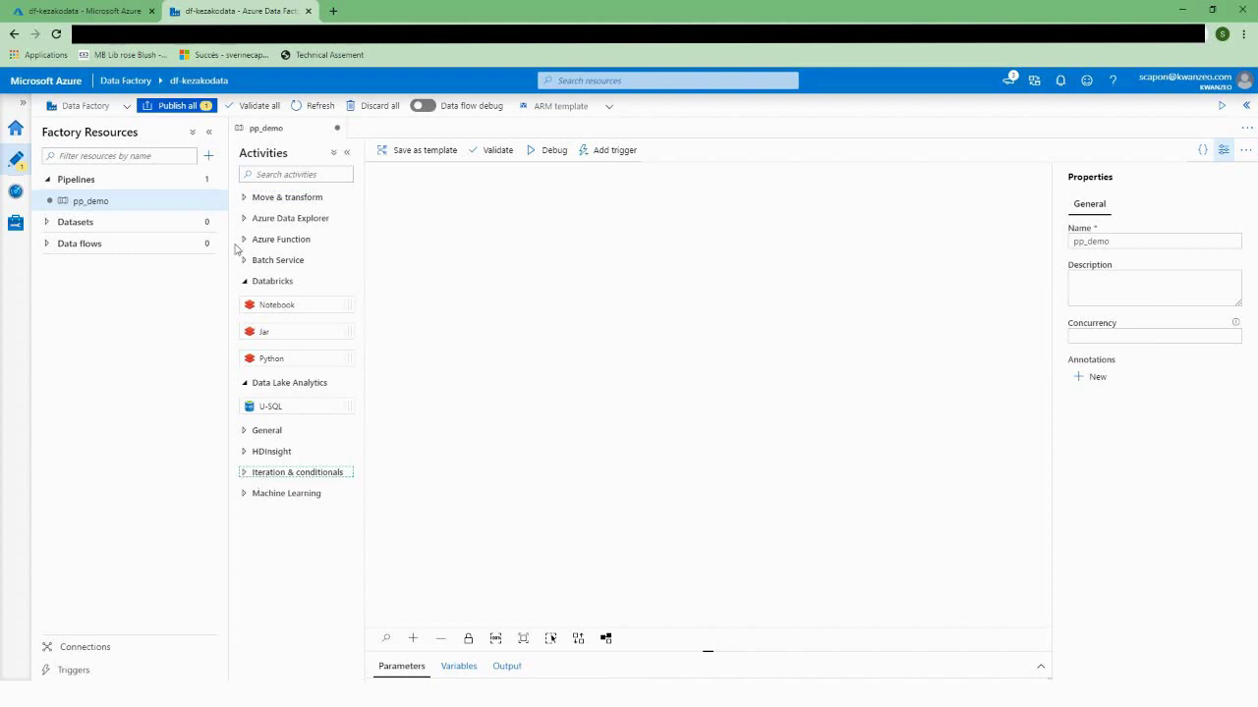
{"action": "left_click", "coordinate": [245, 435]}
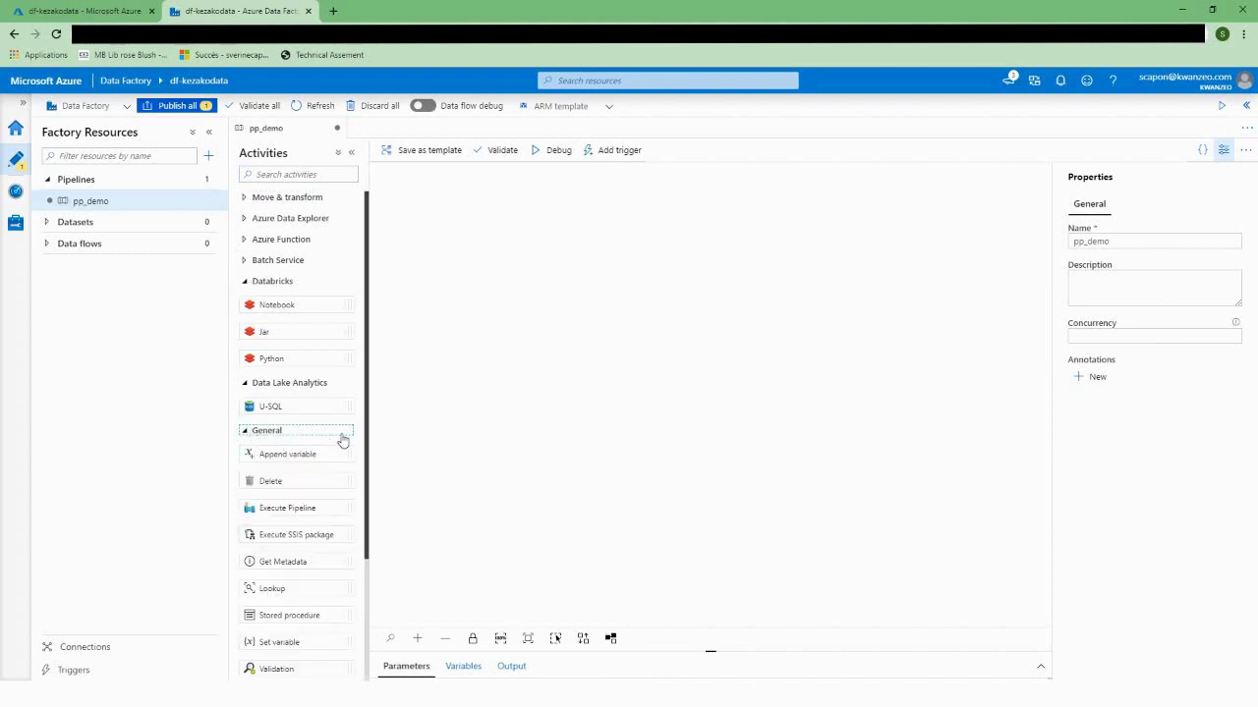
{"action": "left_click_drag", "start_coordinate": [363, 433], "coordinate": [345, 497]}
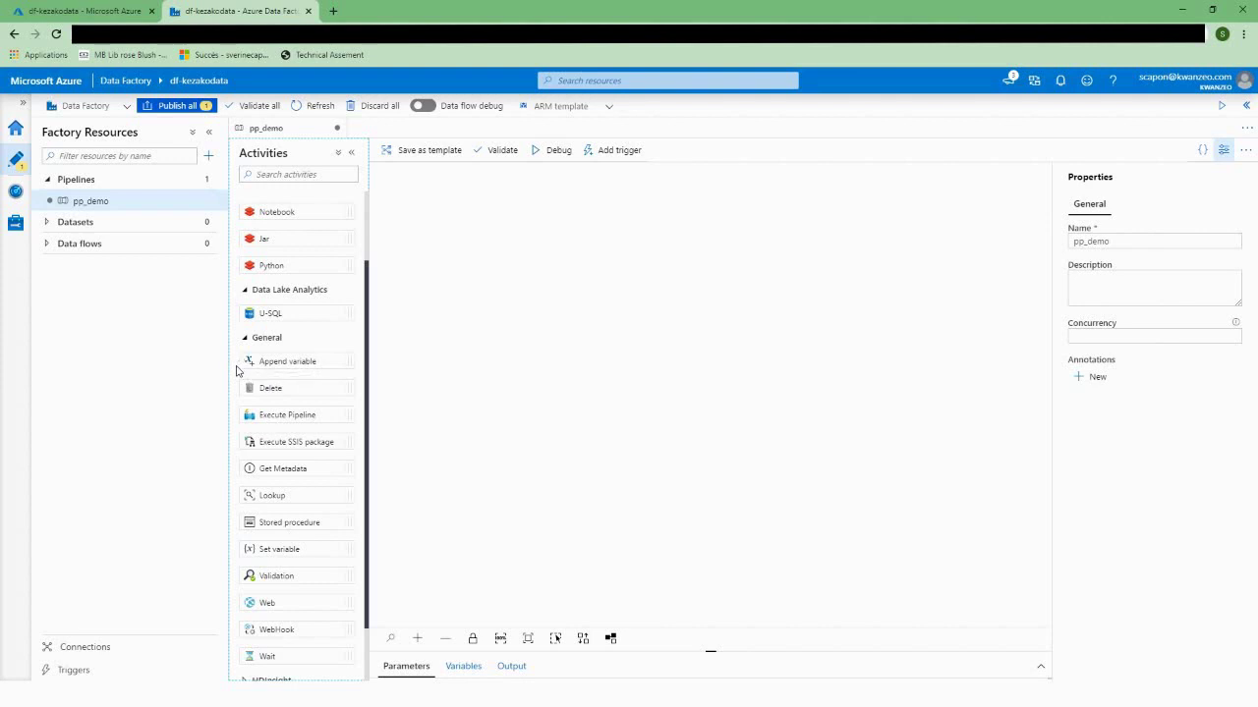
{"action": "scroll", "coordinate": [322, 466], "scroll_direction": "down", "scroll_amount": 1}
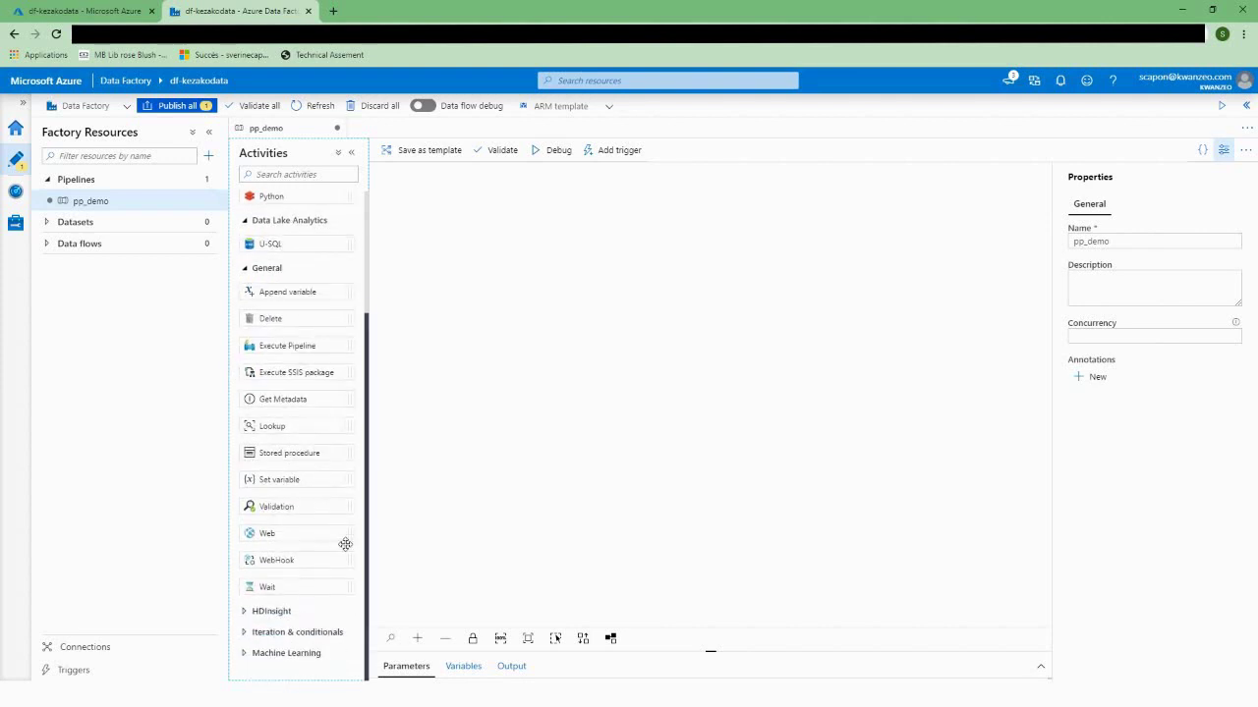
{"action": "scroll", "coordinate": [295, 367], "scroll_direction": "up", "scroll_amount": 3}
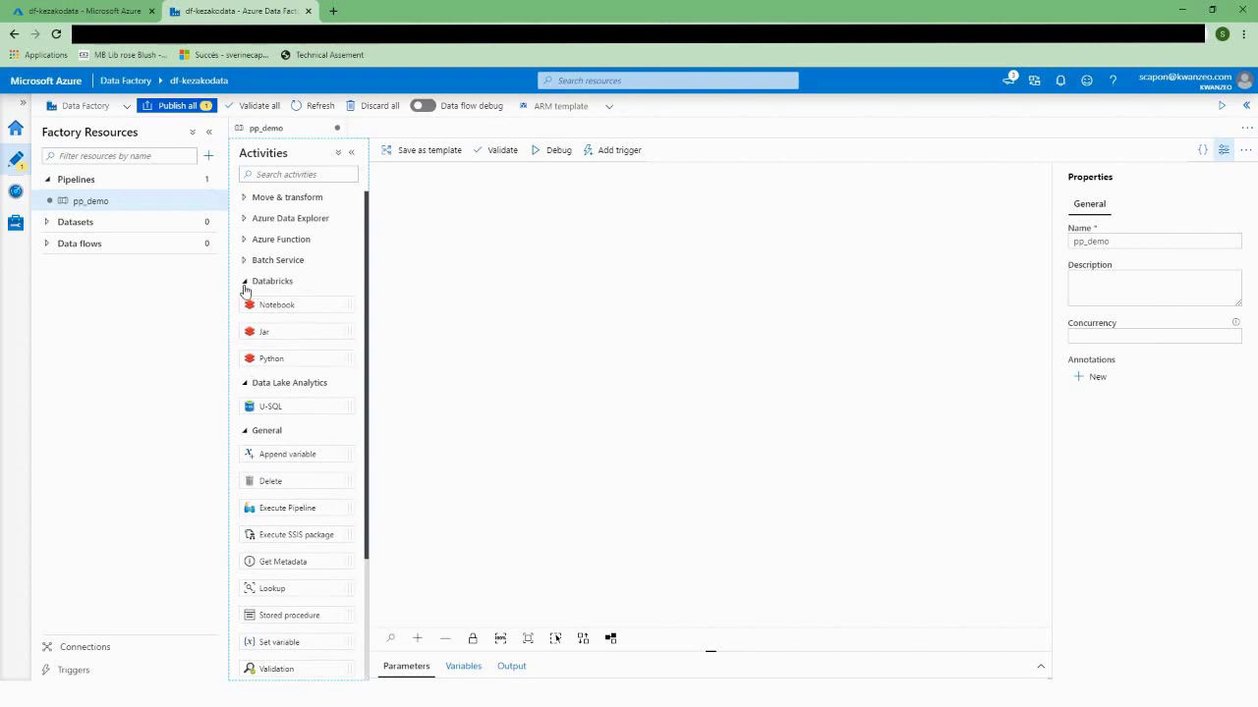
Step: Collapse Databricks, Data Lake Analytics and General, leaving only Move & transform expanded
{"action": "left_click", "coordinate": [245, 382]}
{"action": "left_click", "coordinate": [245, 281]}
{"action": "left_click", "coordinate": [244, 323]}
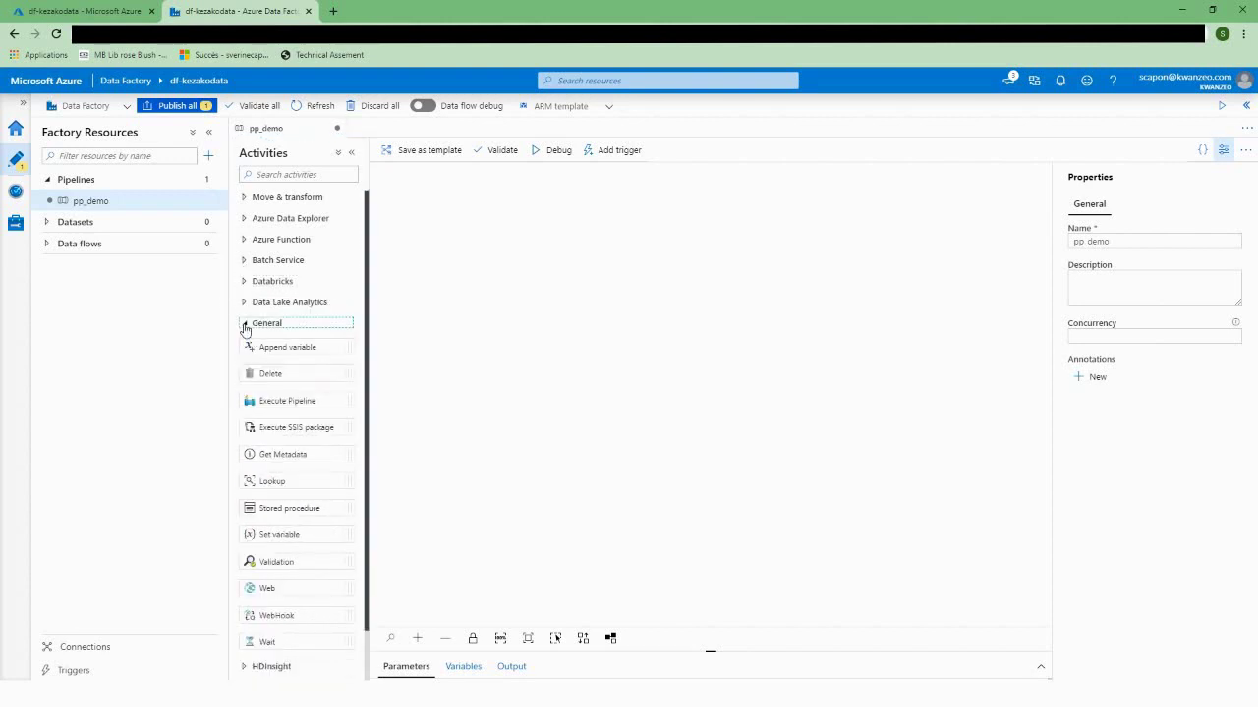
{"action": "left_click", "coordinate": [243, 199]}
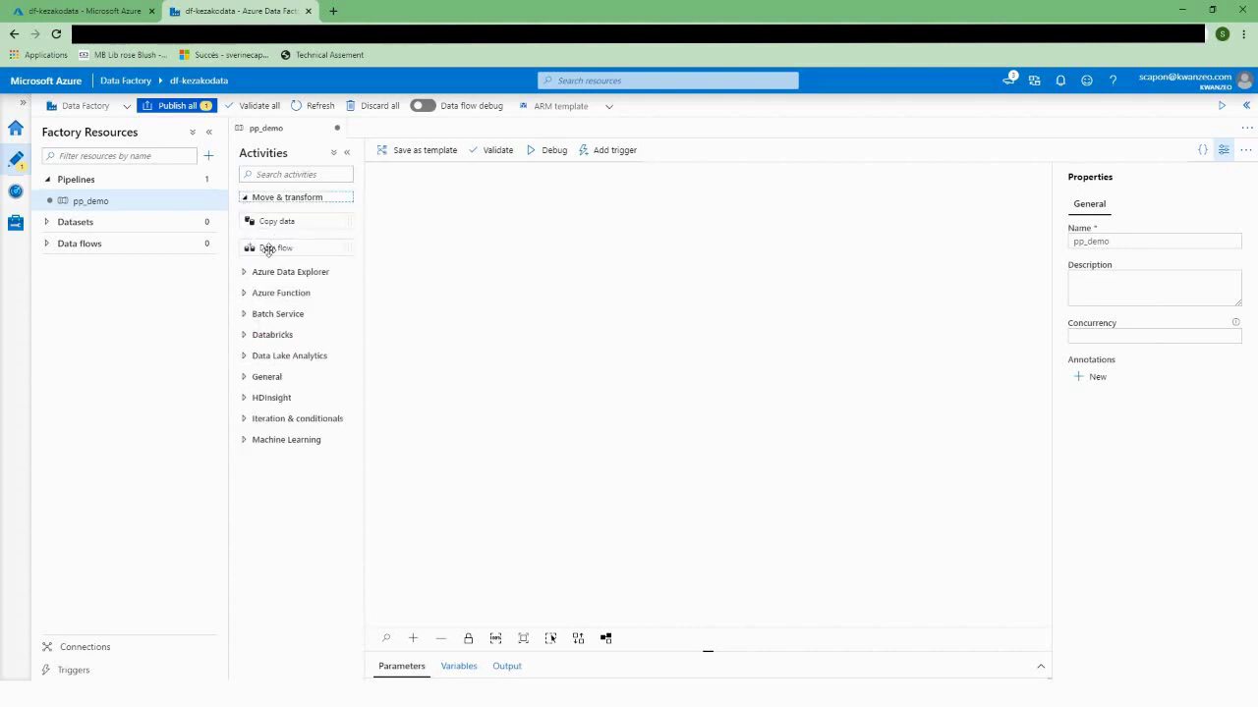
Step: Place a Copy data activity on the pp_demo canvas and name it cp_demo
{"action": "left_click_drag", "start_coordinate": [267, 222], "coordinate": [472, 254]}
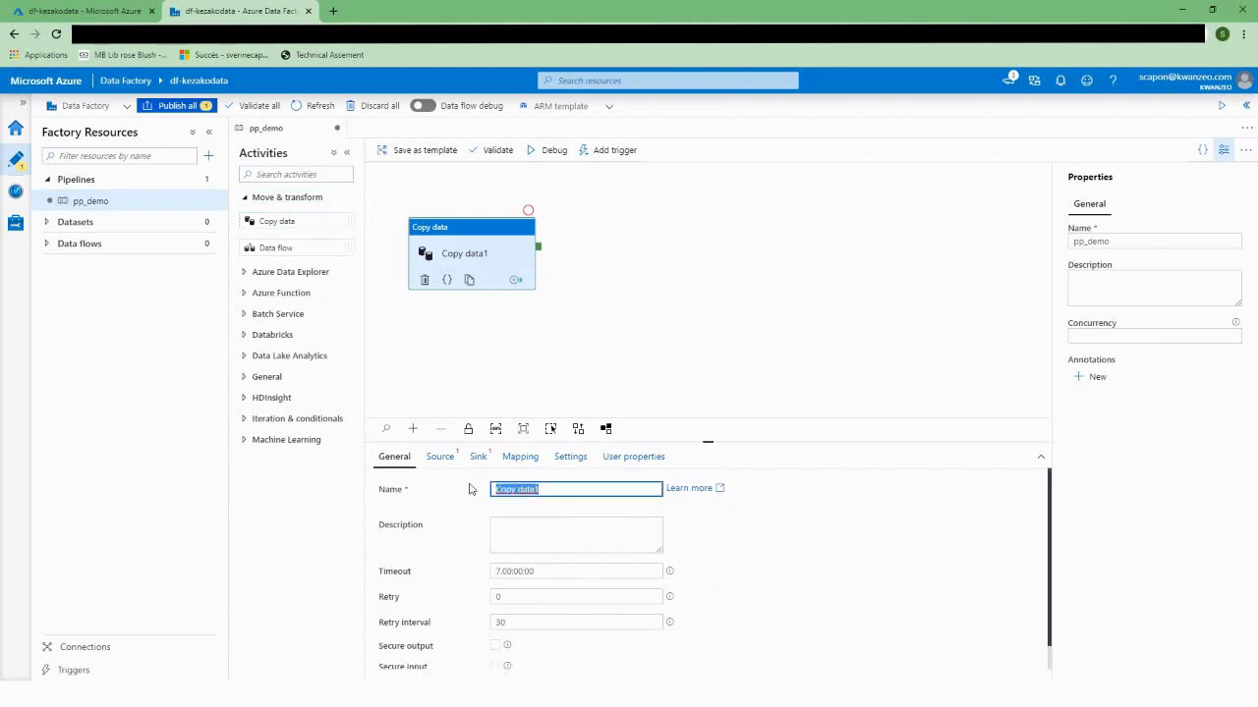
{"action": "type", "text": "cp_demo"}
Step: In cp_demo's Source settings, choose + New from the Source dataset list
{"action": "left_click", "coordinate": [433, 458]}
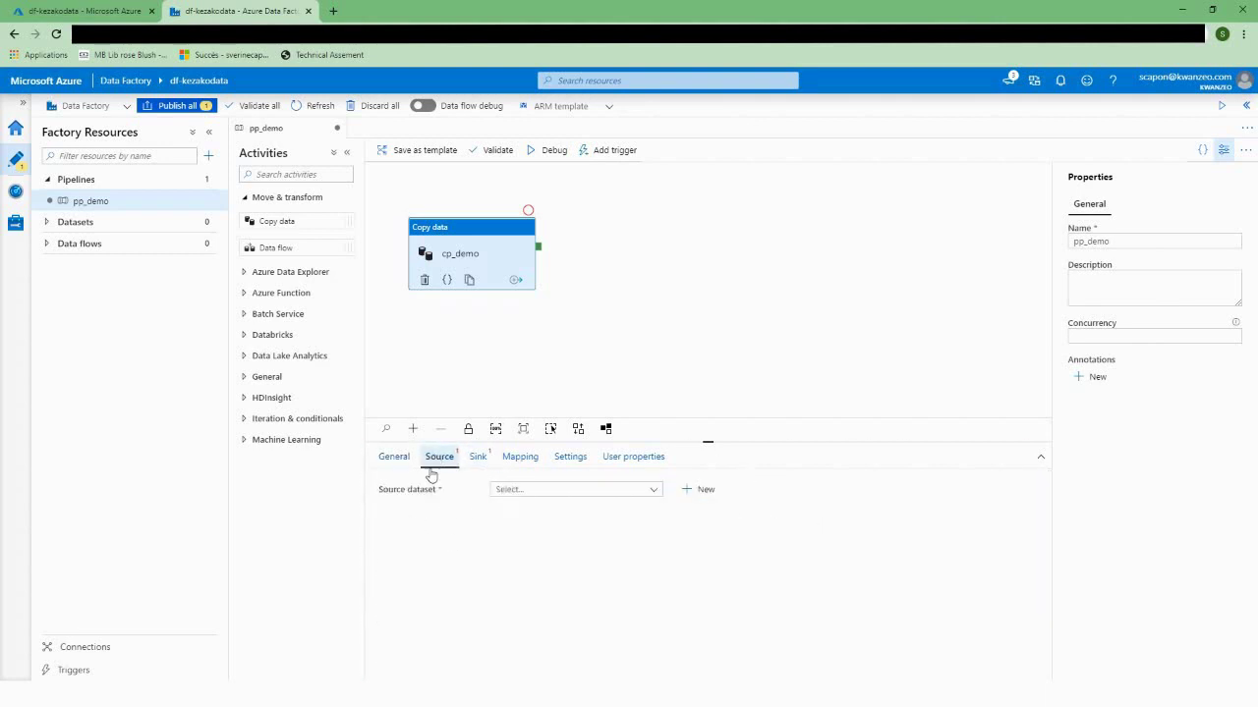
{"action": "left_click", "coordinate": [394, 460]}
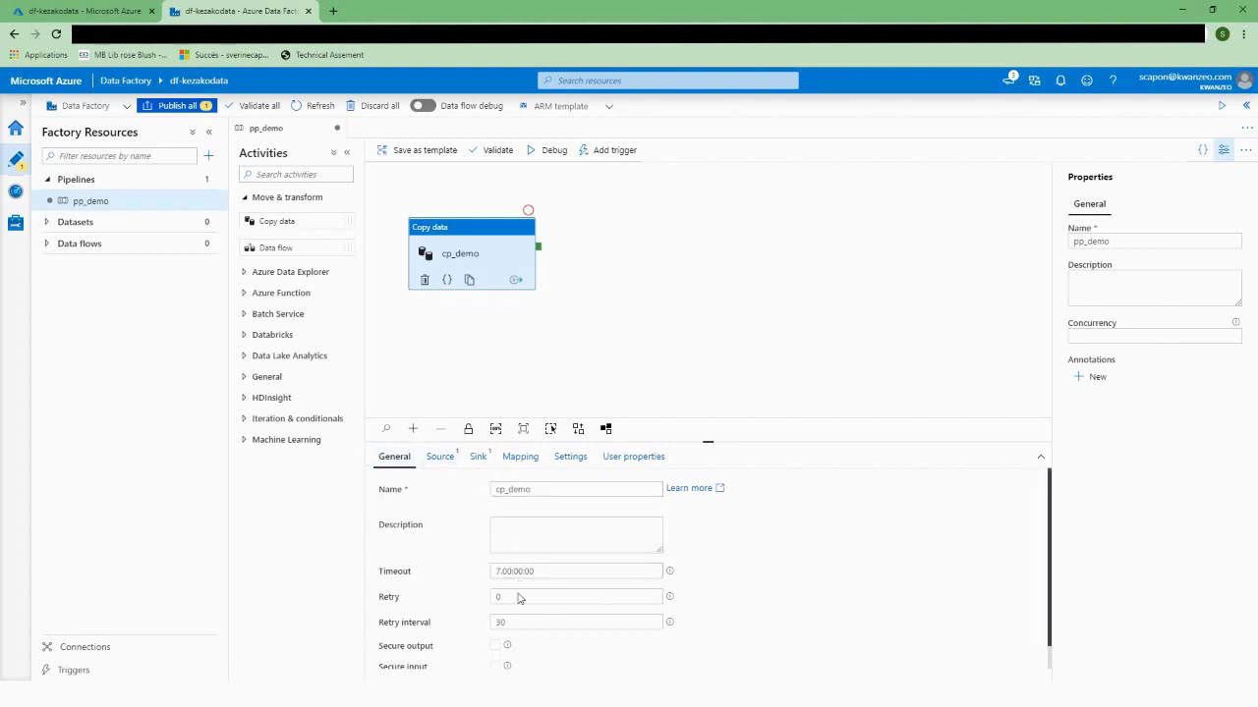
{"action": "scroll", "coordinate": [660, 655], "scroll_direction": "down", "scroll_amount": 1}
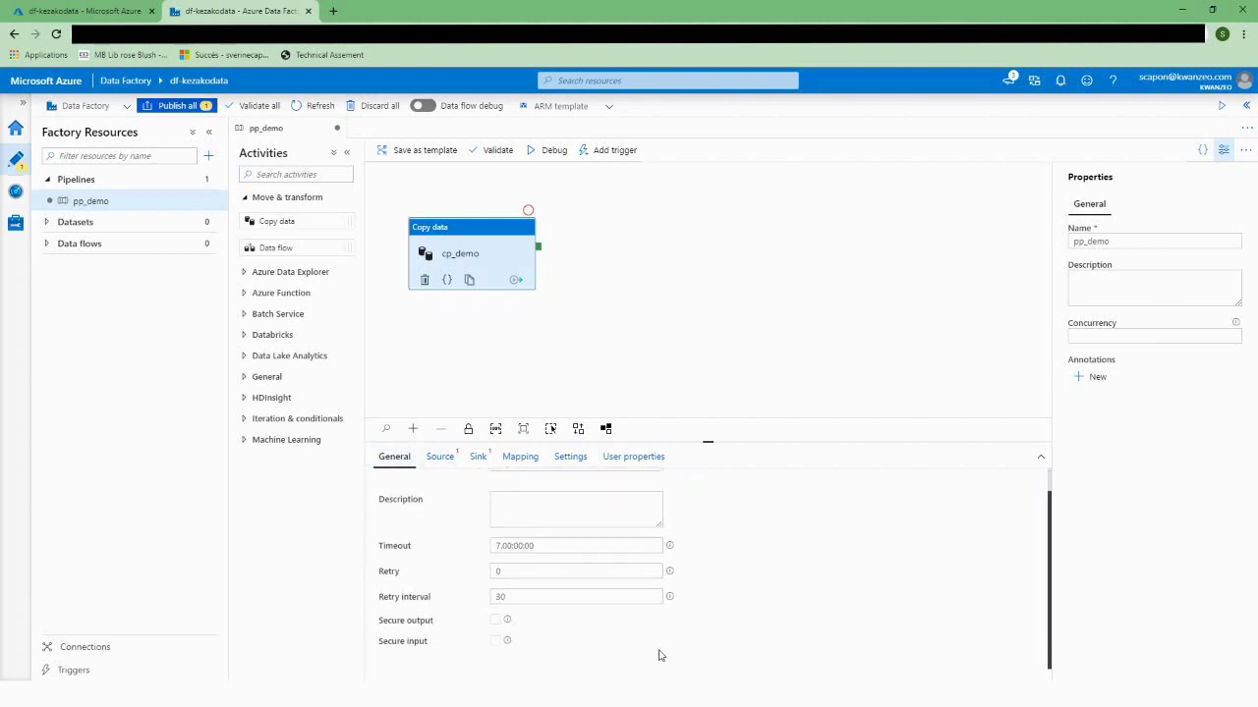
{"action": "left_click", "coordinate": [439, 456]}
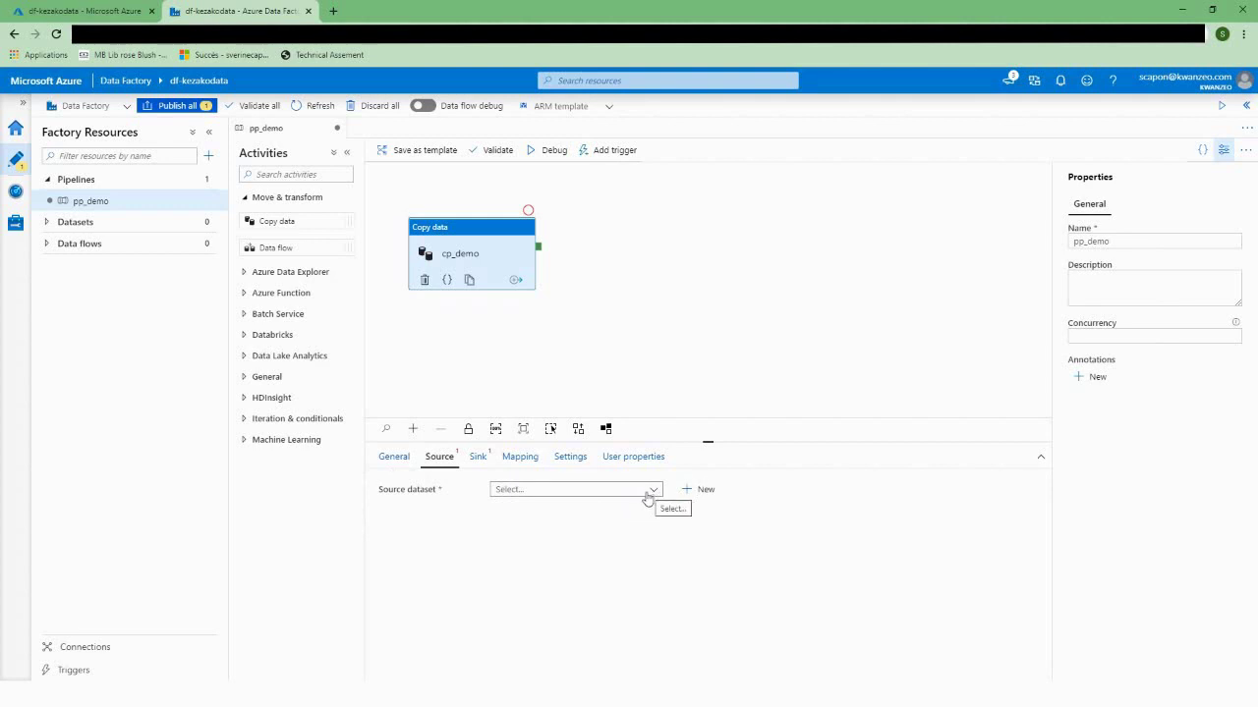
{"action": "left_click", "coordinate": [648, 493]}
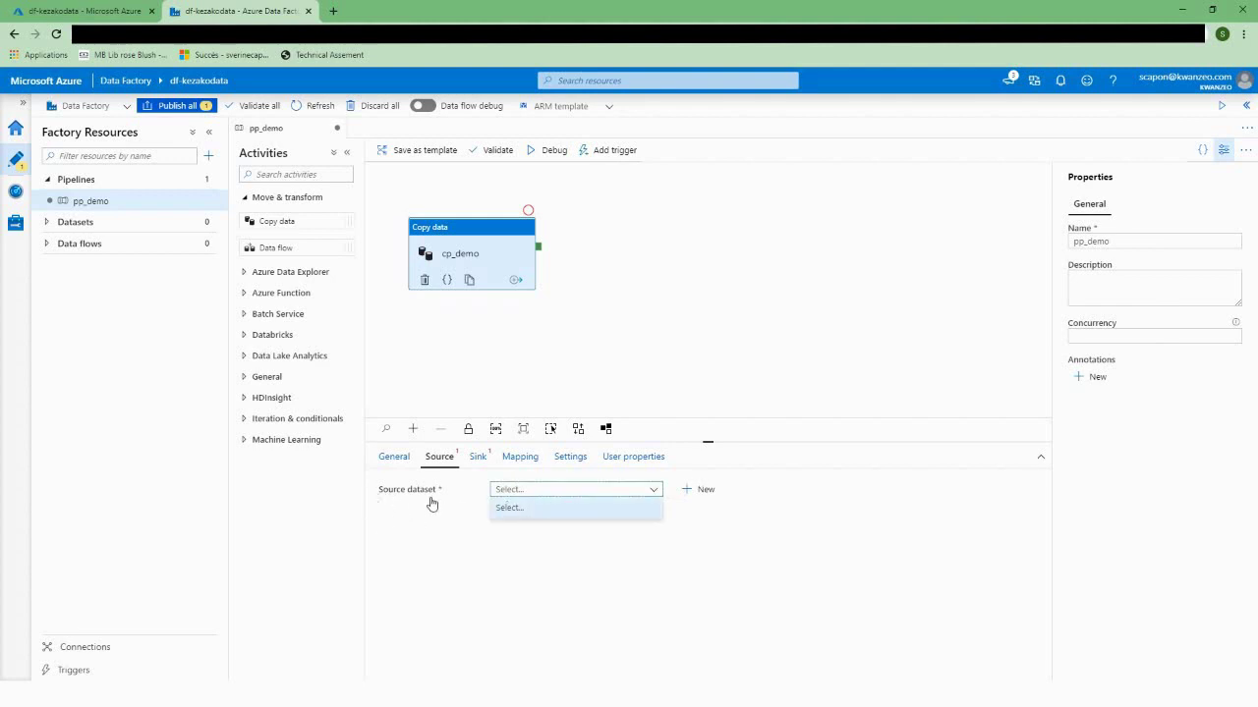
{"action": "left_click", "coordinate": [699, 491]}
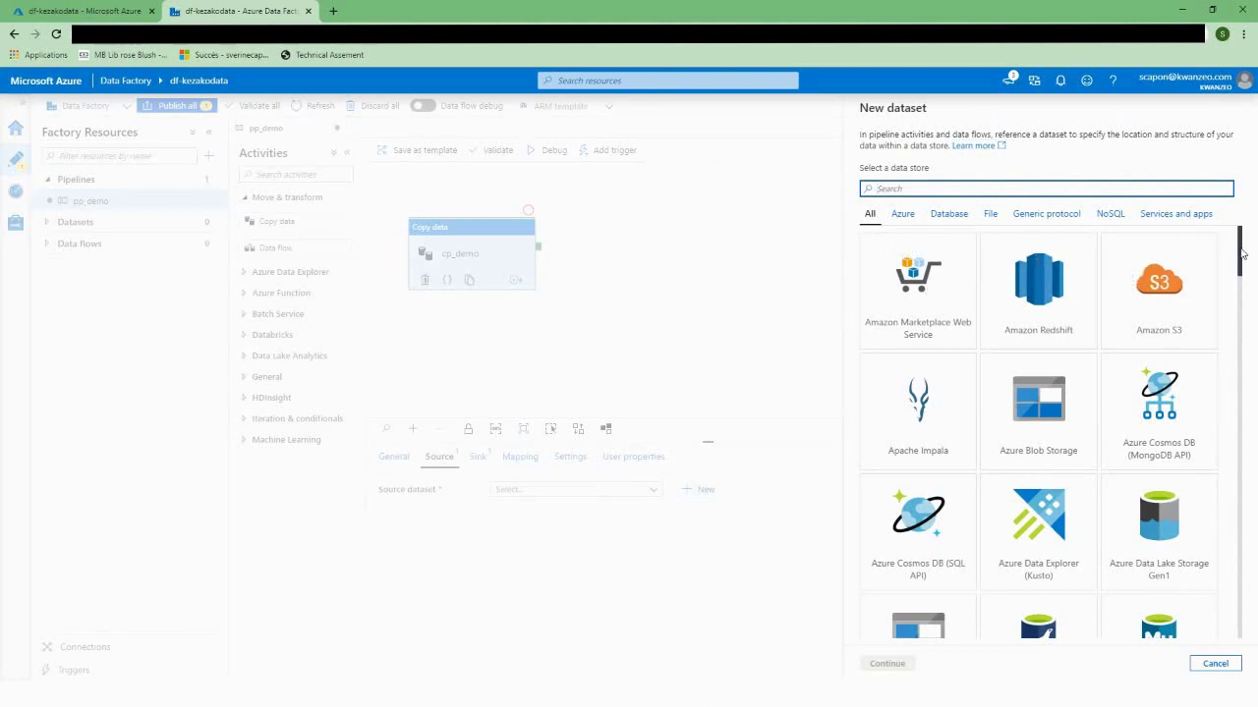
Step: Scroll the data store tiles and select Azure Data Lake Storage Gen2
{"action": "left_click_drag", "start_coordinate": [1242, 253], "coordinate": [1193, 521]}
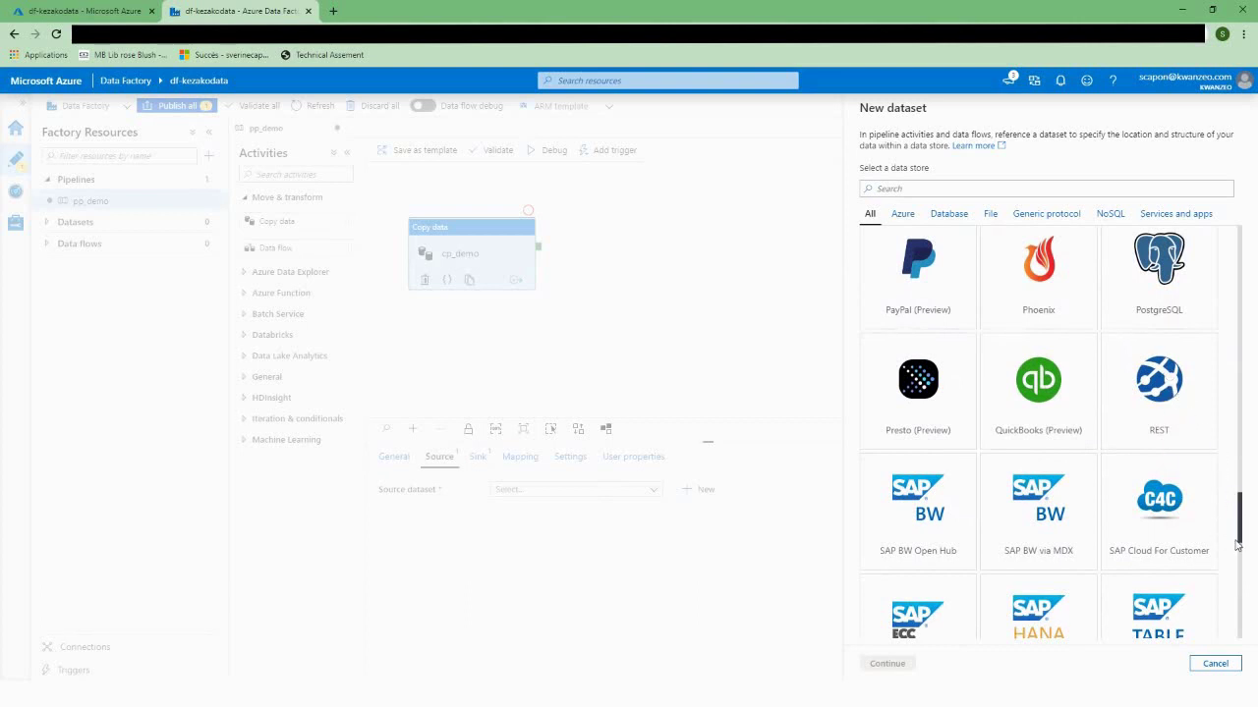
{"action": "left_click_drag", "start_coordinate": [1243, 529], "coordinate": [1227, 596]}
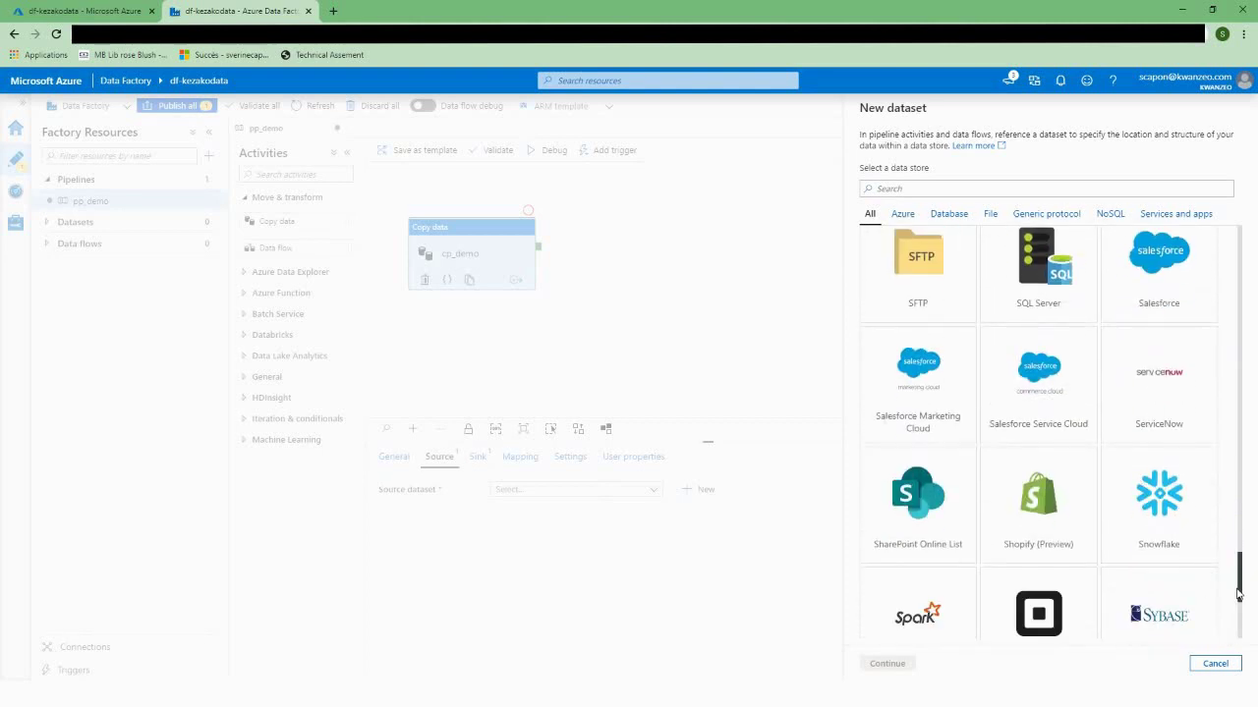
{"action": "left_click_drag", "start_coordinate": [1241, 575], "coordinate": [1241, 256]}
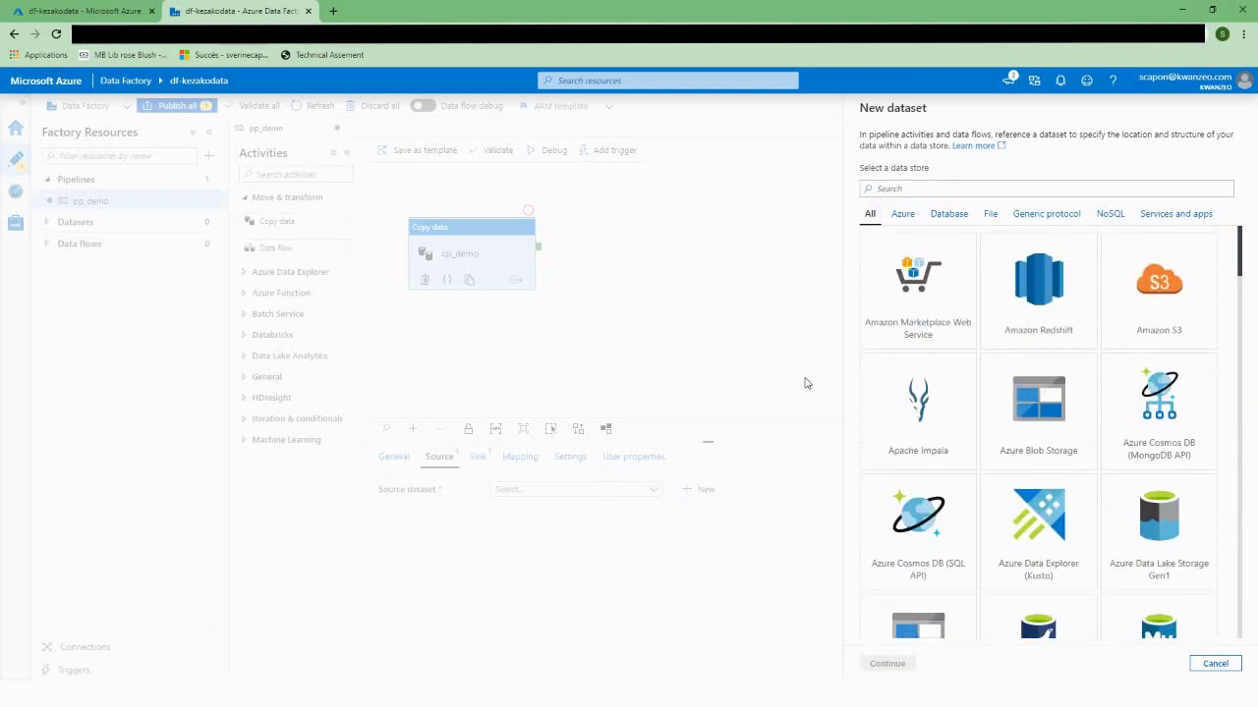
{"action": "scroll", "coordinate": [1167, 460], "scroll_direction": "down", "scroll_amount": 2}
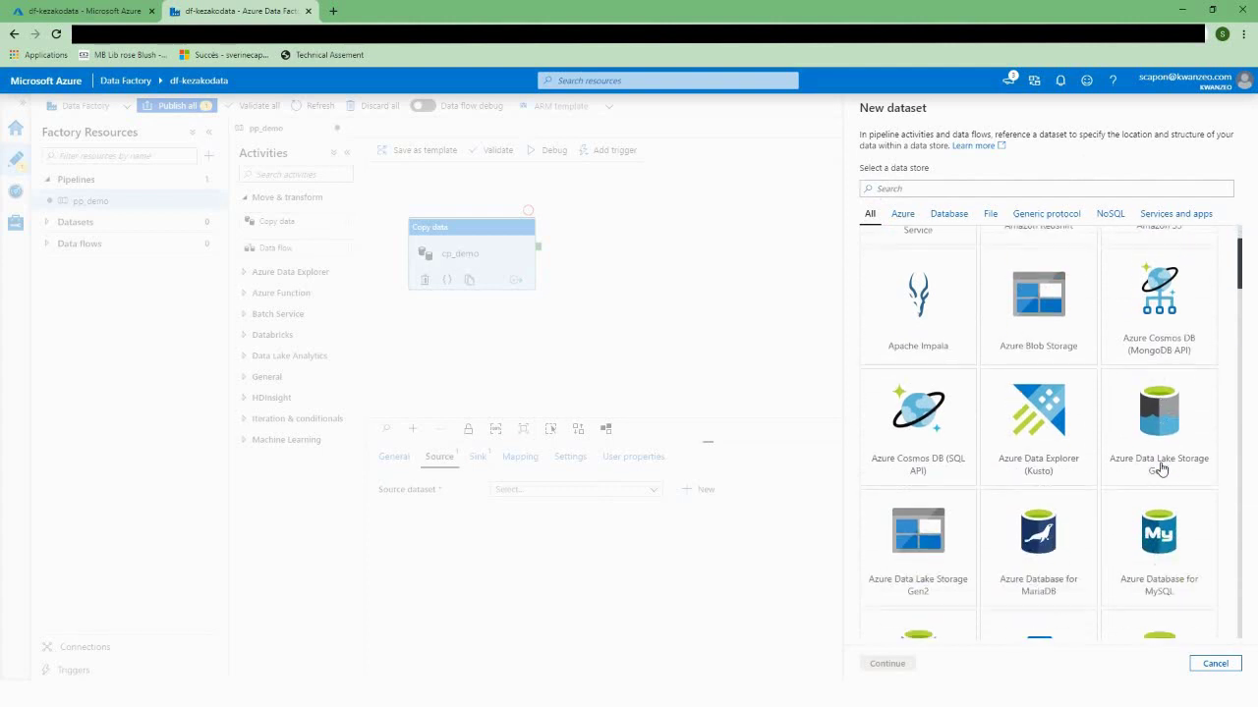
{"action": "left_click", "coordinate": [924, 529]}
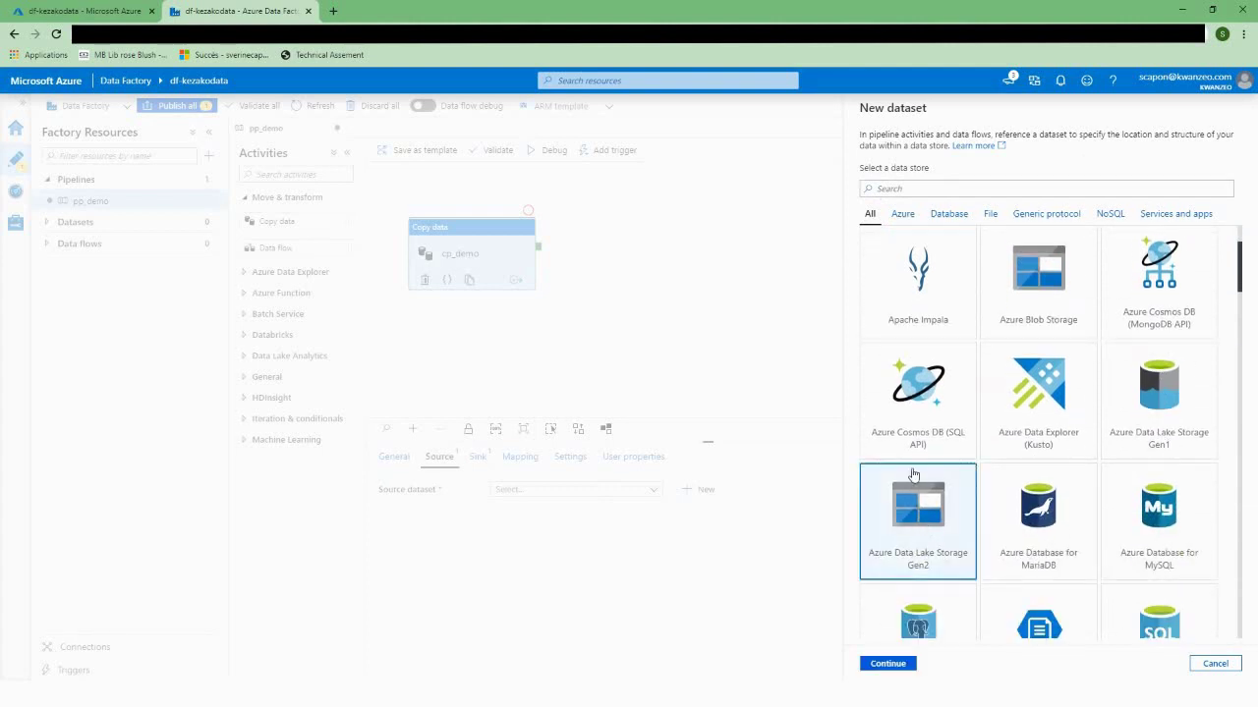
Step: Choose Parquet format, then start a new Azure Data Lake Storage Gen2 linked service
{"action": "left_click", "coordinate": [890, 664]}
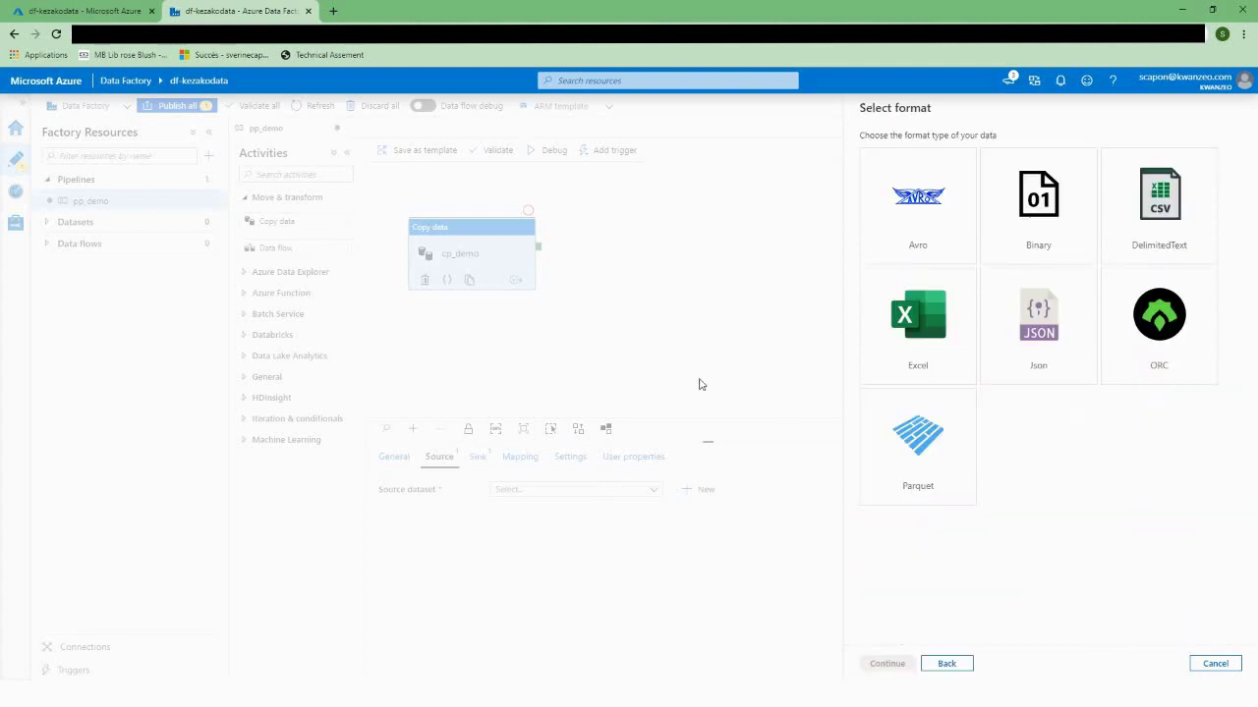
{"action": "left_click", "coordinate": [921, 458]}
{"action": "left_click", "coordinate": [887, 665]}
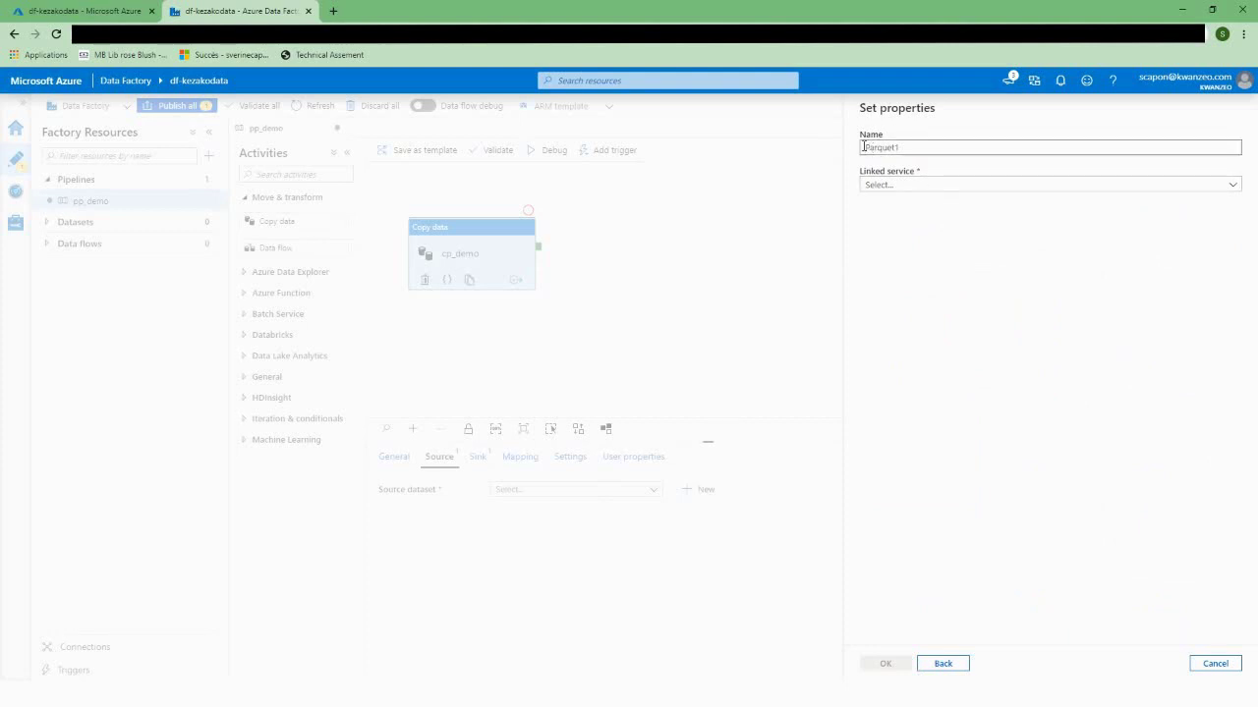
{"action": "left_click", "coordinate": [1231, 187]}
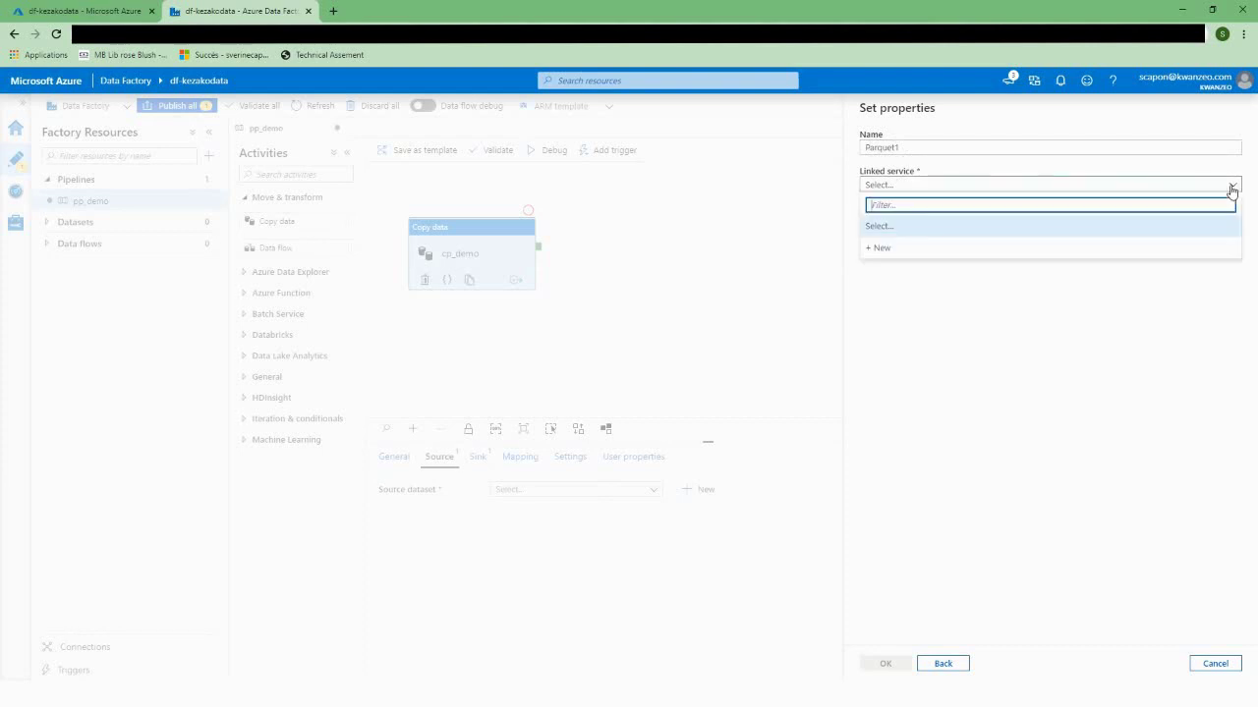
{"action": "left_click", "coordinate": [878, 248]}
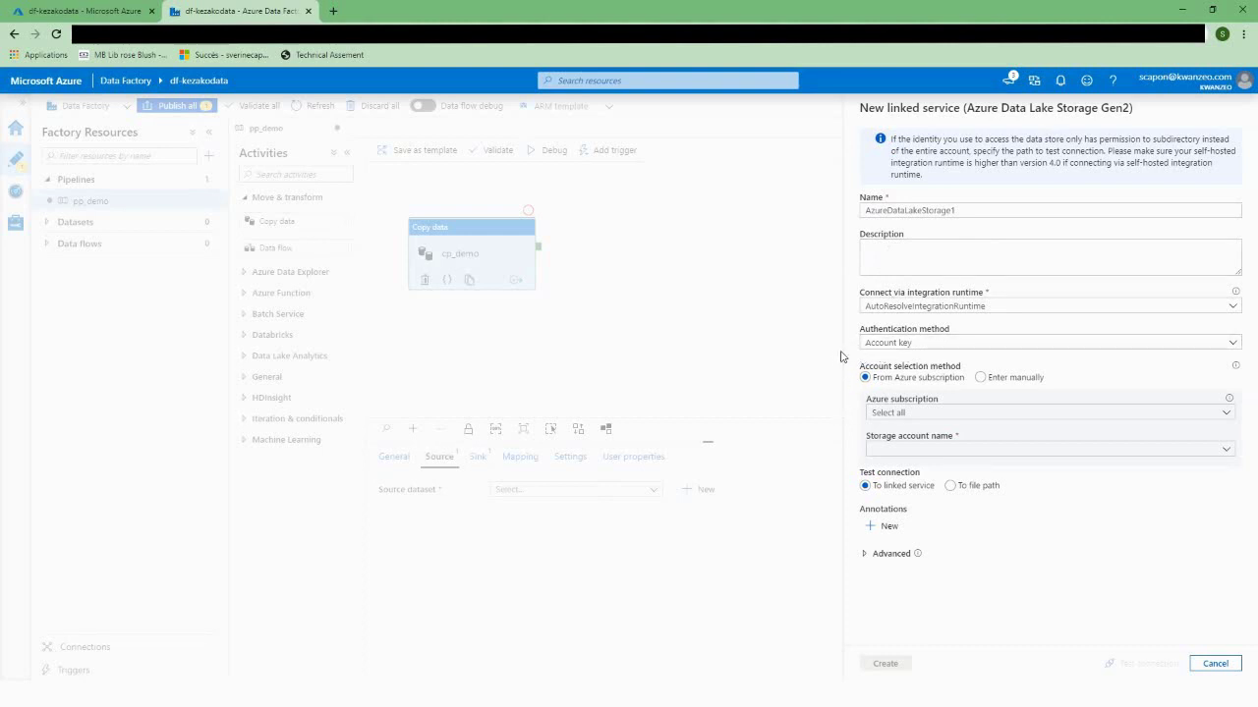
Step: Point AzureDataLakeStorage1 at the chosen subscription and storage account, test it successfully, and create it
{"action": "left_click", "coordinate": [892, 415]}
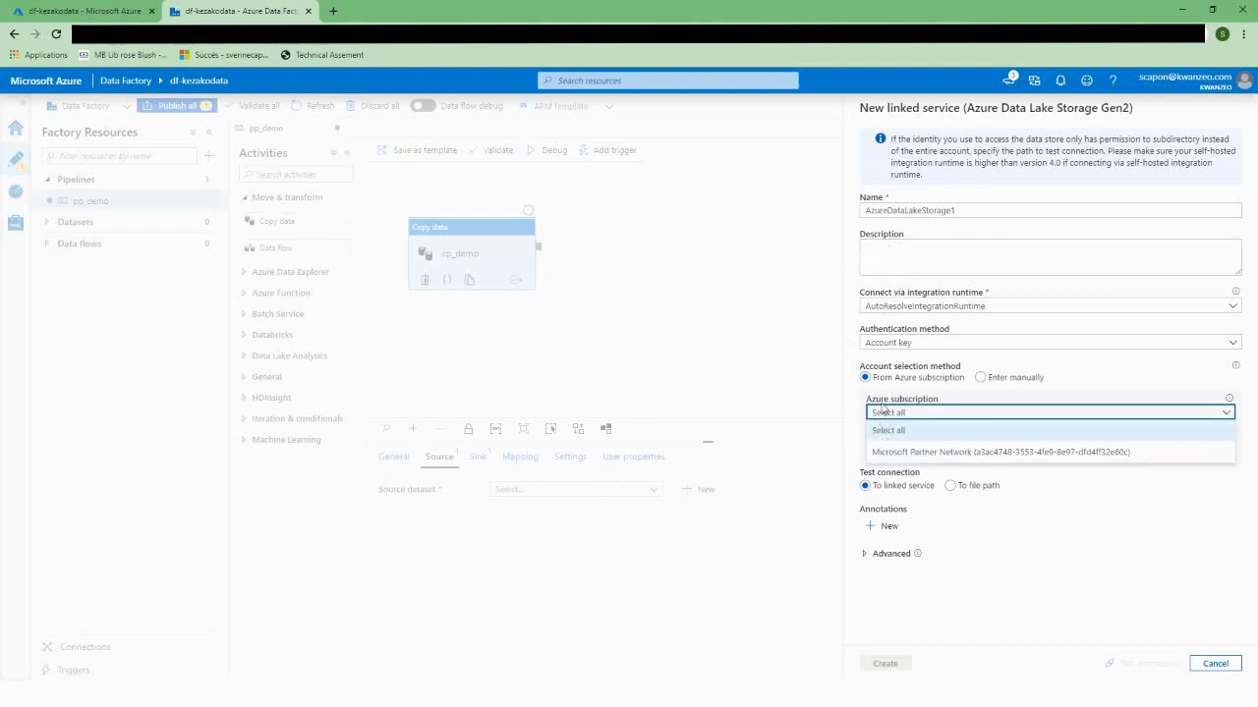
{"action": "left_click", "coordinate": [895, 452]}
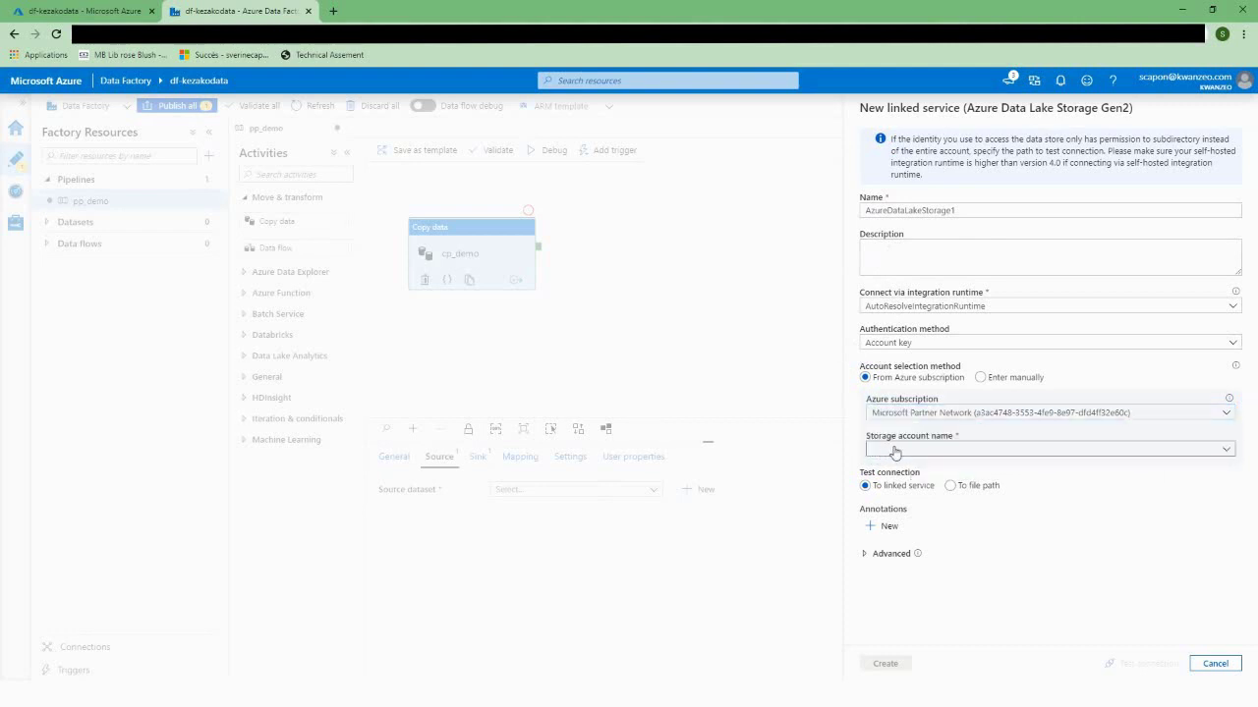
{"action": "left_click", "coordinate": [896, 452]}
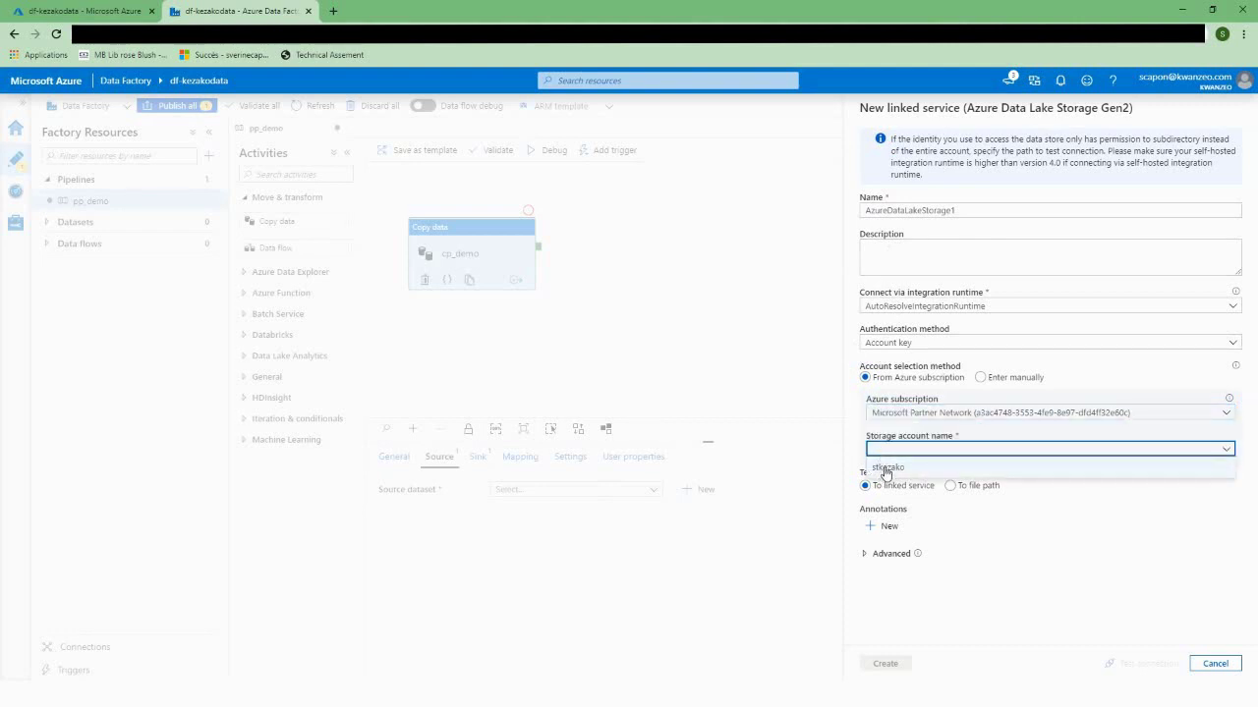
{"action": "left_click", "coordinate": [885, 470]}
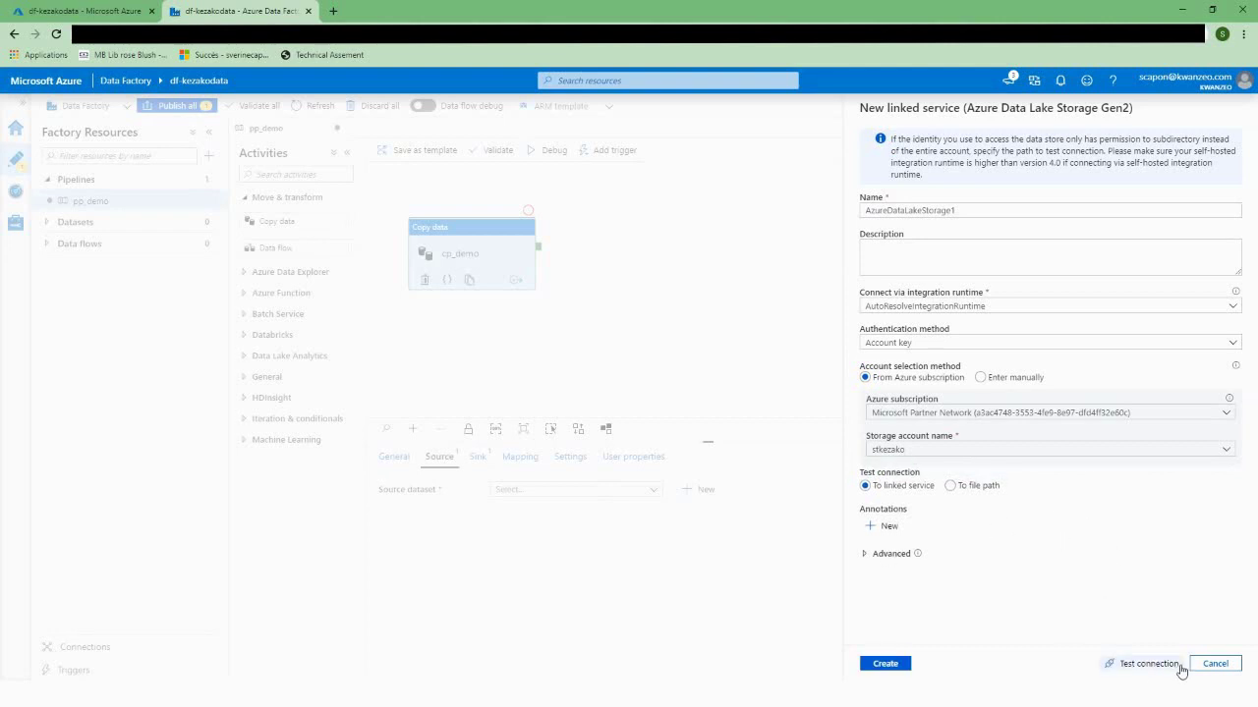
{"action": "left_click", "coordinate": [1165, 665]}
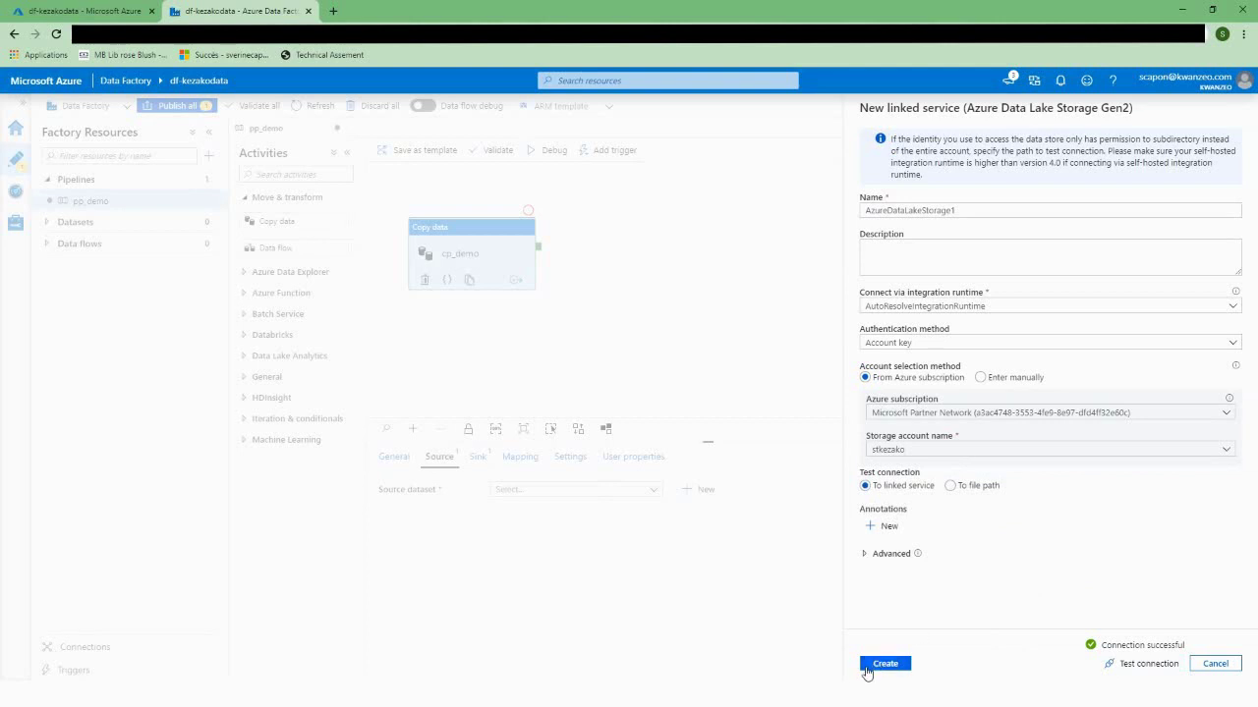
{"action": "left_click", "coordinate": [885, 664]}
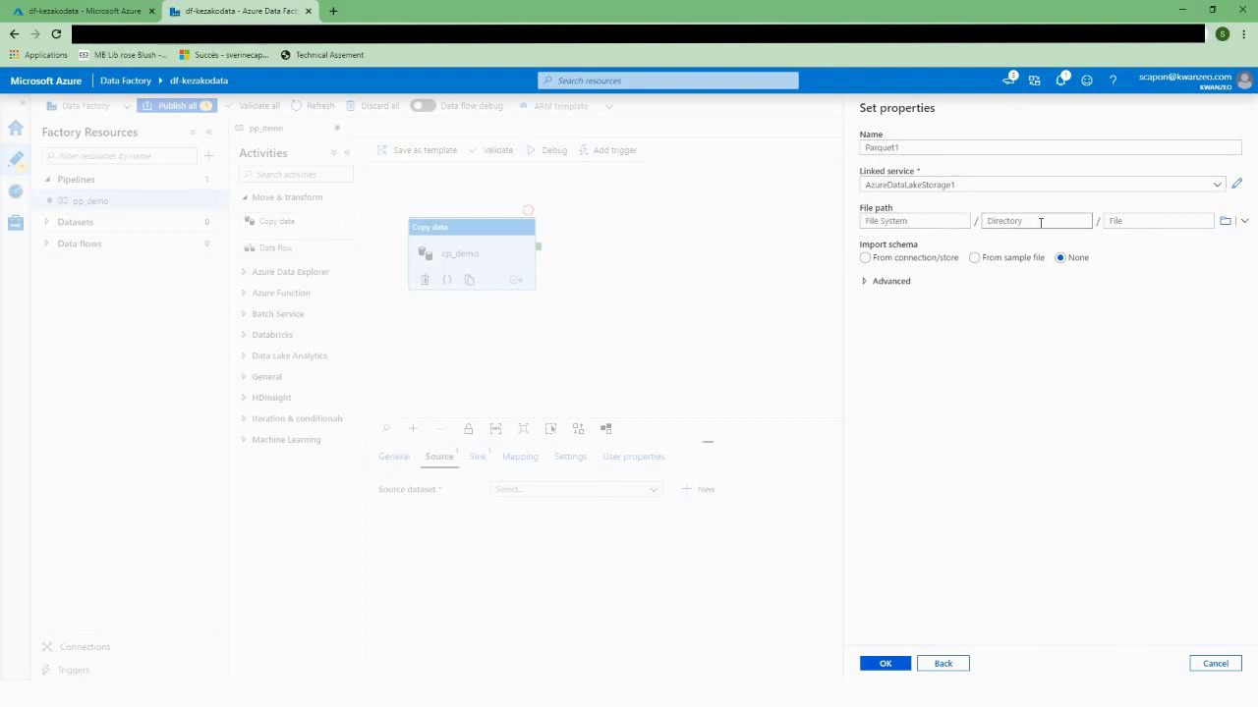
Step: Browse to exemple/CSV/Order.parquet as Parquet1's file path and confirm the dataset as cp_demo's source
{"action": "left_click", "coordinate": [1243, 224]}
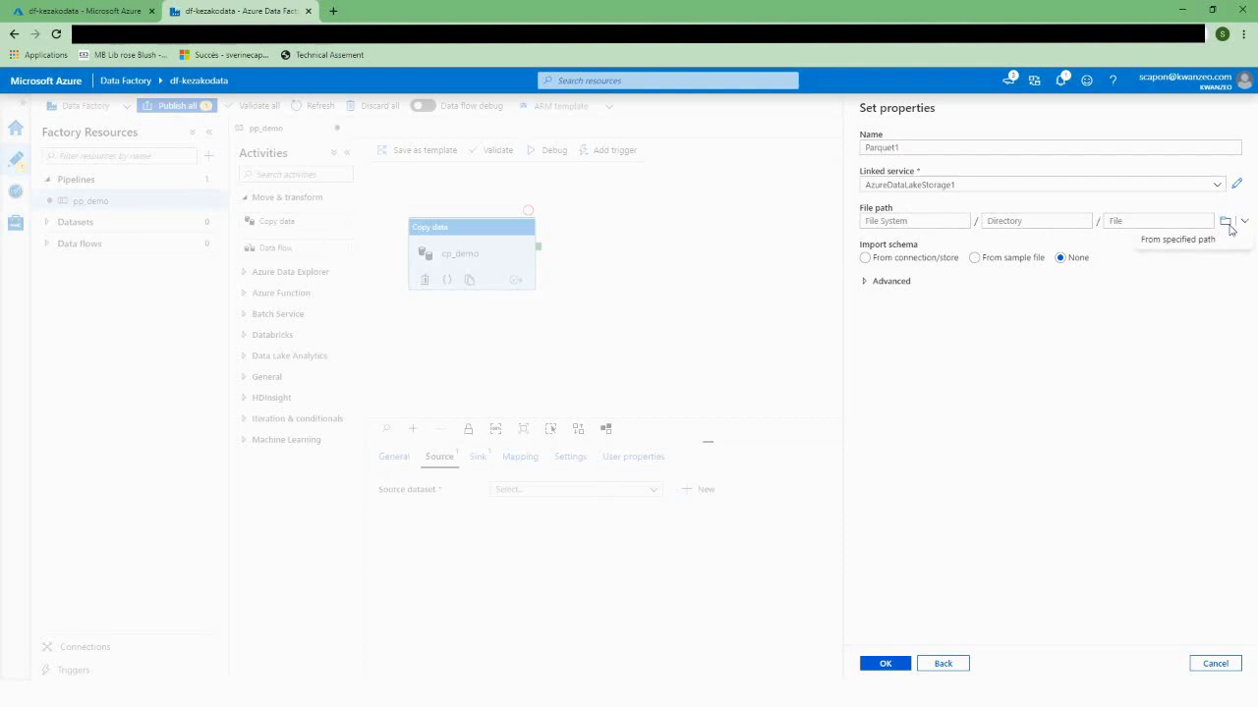
{"action": "left_click", "coordinate": [1177, 243]}
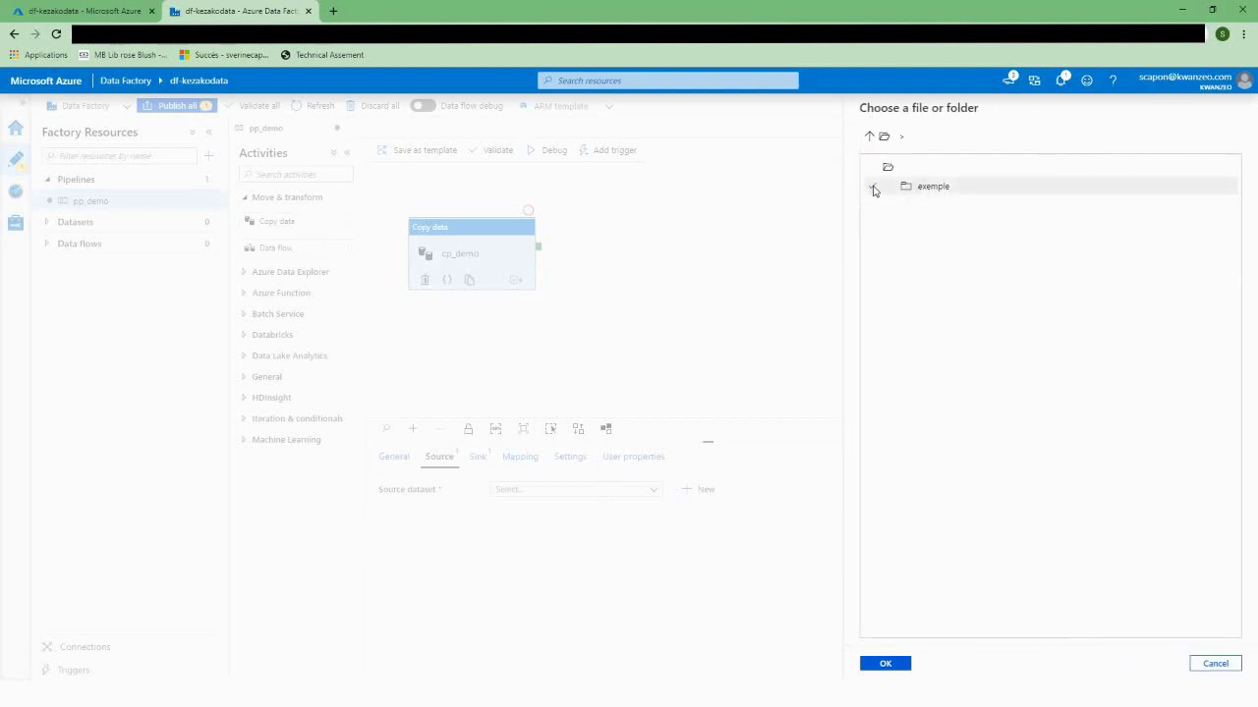
{"action": "left_click", "coordinate": [873, 188]}
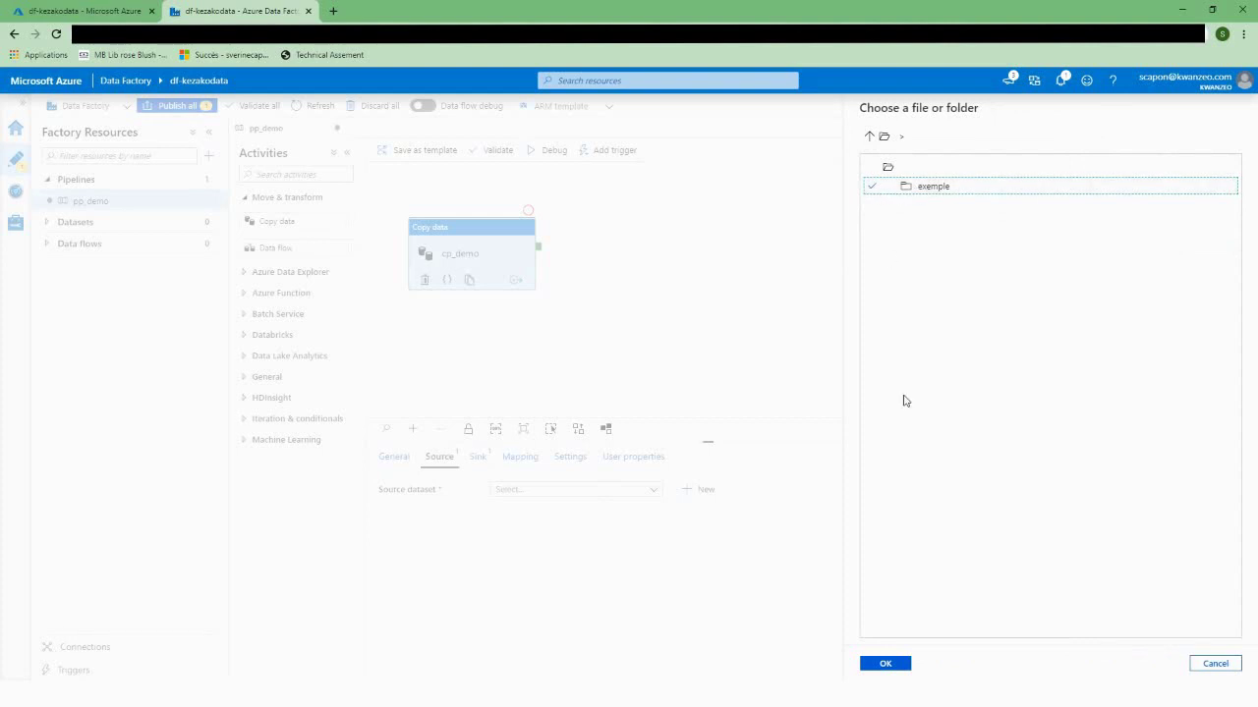
{"action": "double_click", "coordinate": [912, 188]}
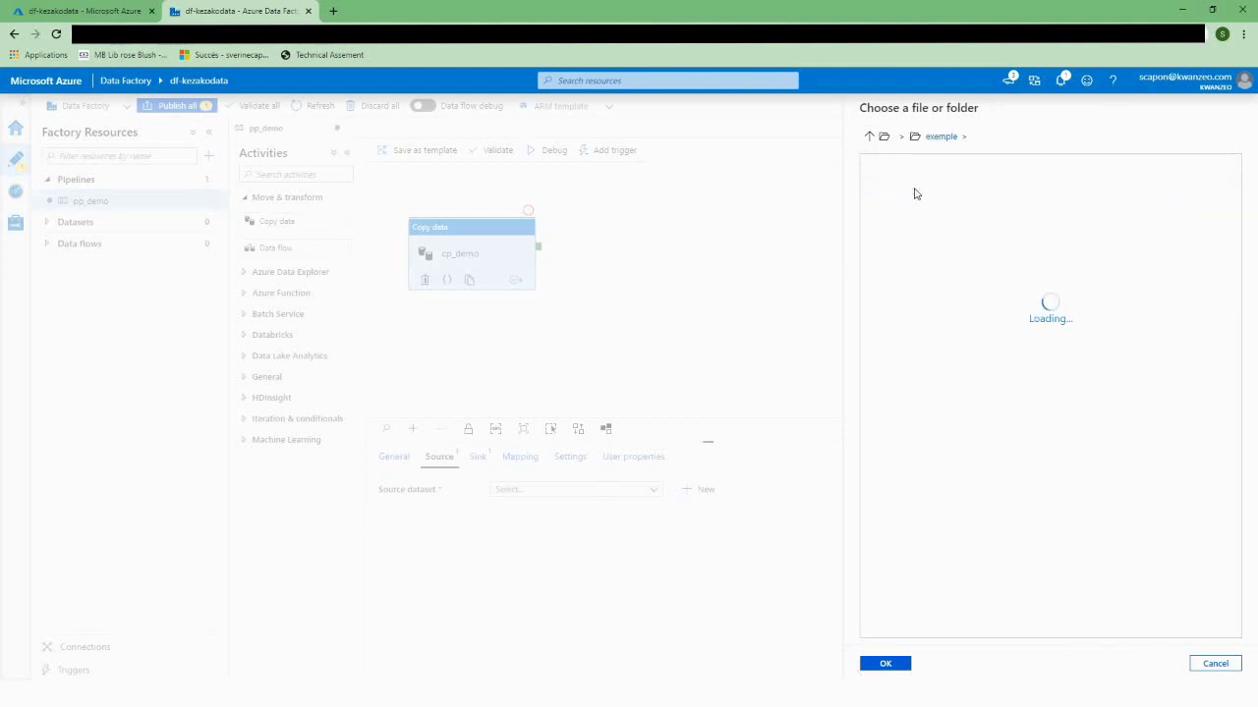
{"action": "double_click", "coordinate": [922, 186]}
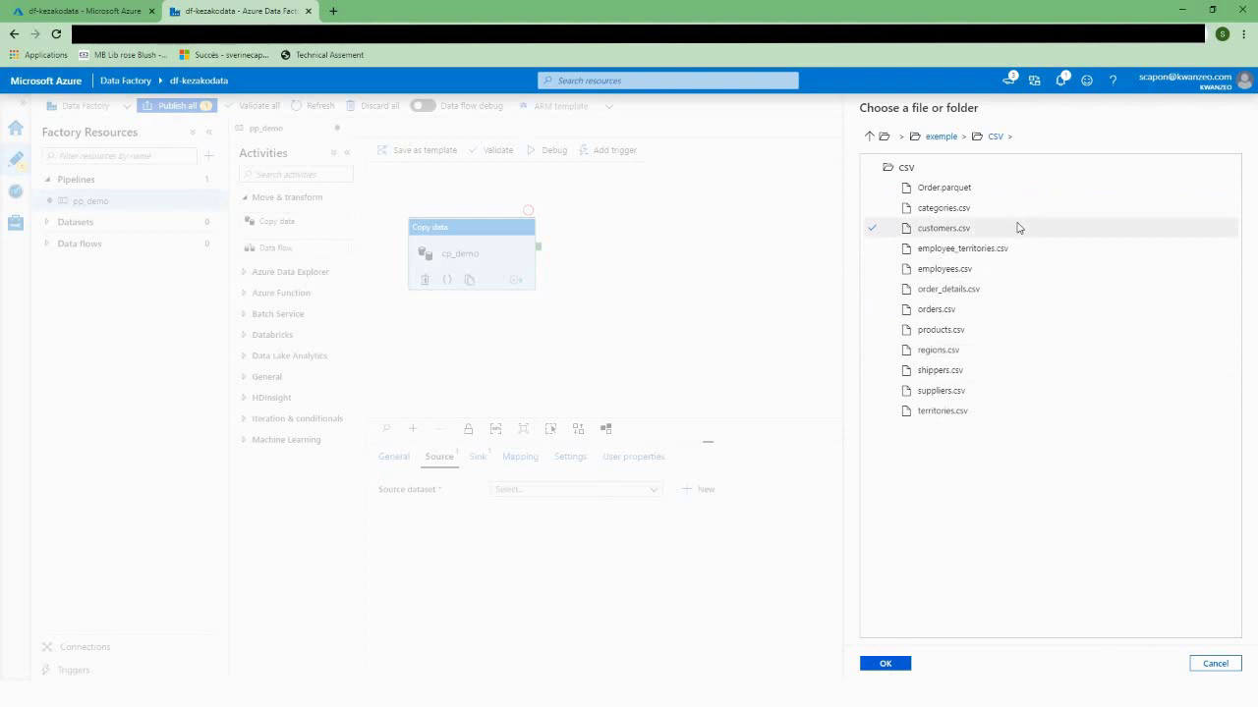
{"action": "left_click", "coordinate": [929, 187]}
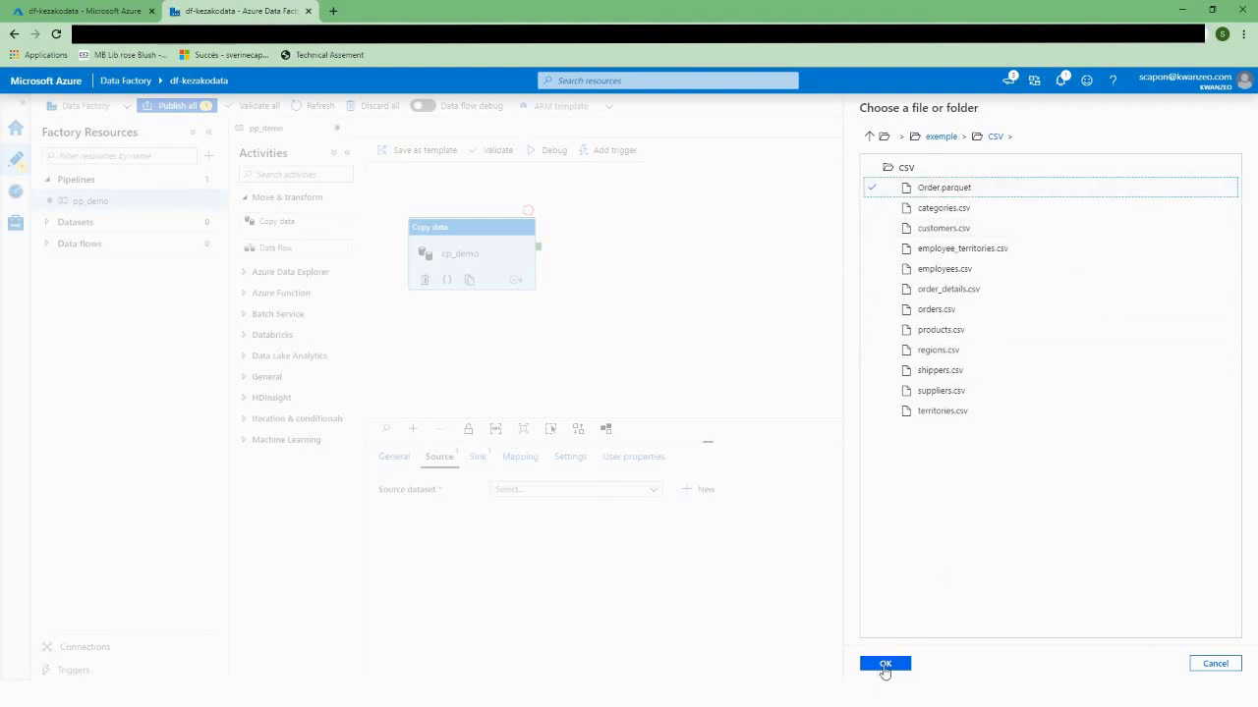
{"action": "left_click", "coordinate": [885, 666]}
{"action": "left_click", "coordinate": [885, 665]}
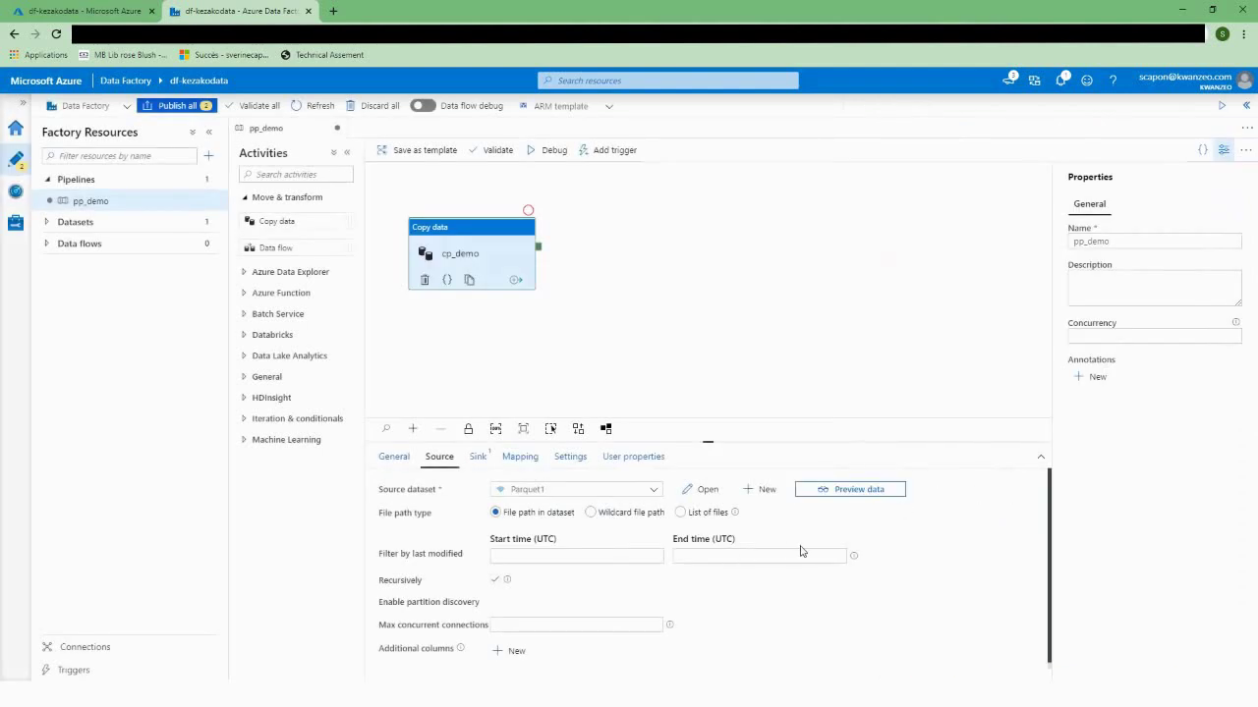
Step: Open Parquet1 in its own tab and inspect the Order.parquet file name's dynamic content without changes
{"action": "left_click", "coordinate": [705, 490]}
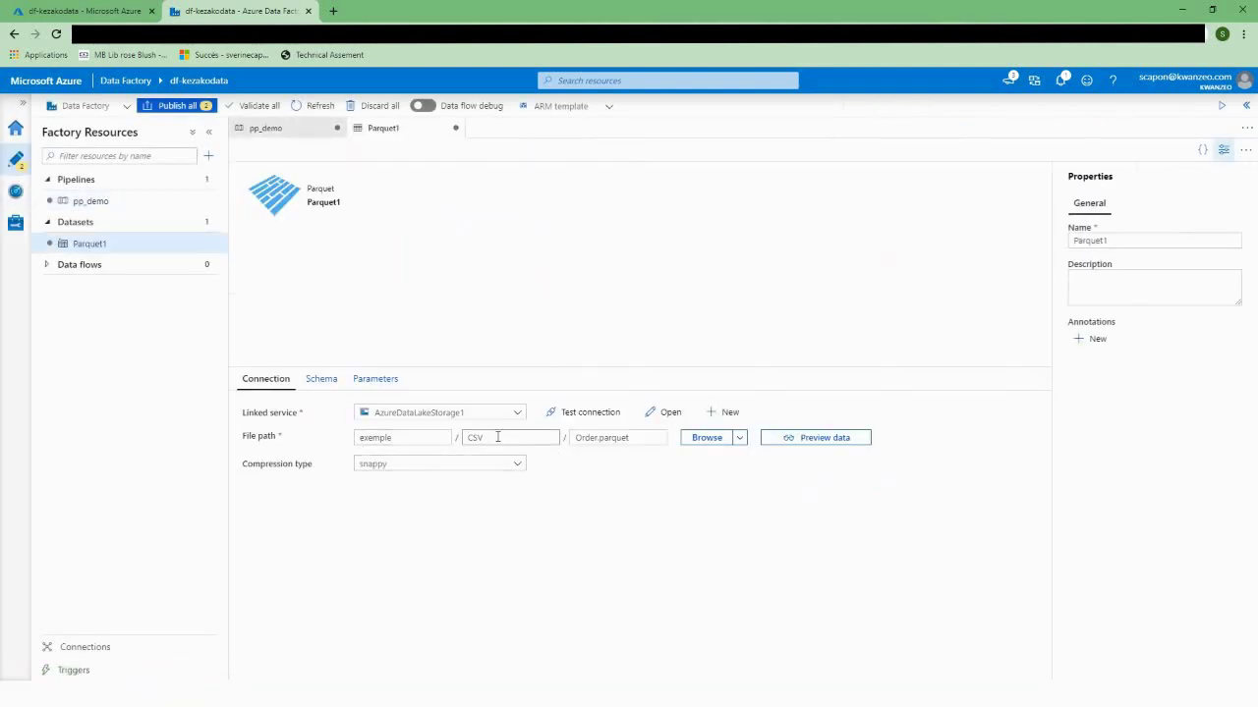
{"action": "left_click", "coordinate": [623, 439]}
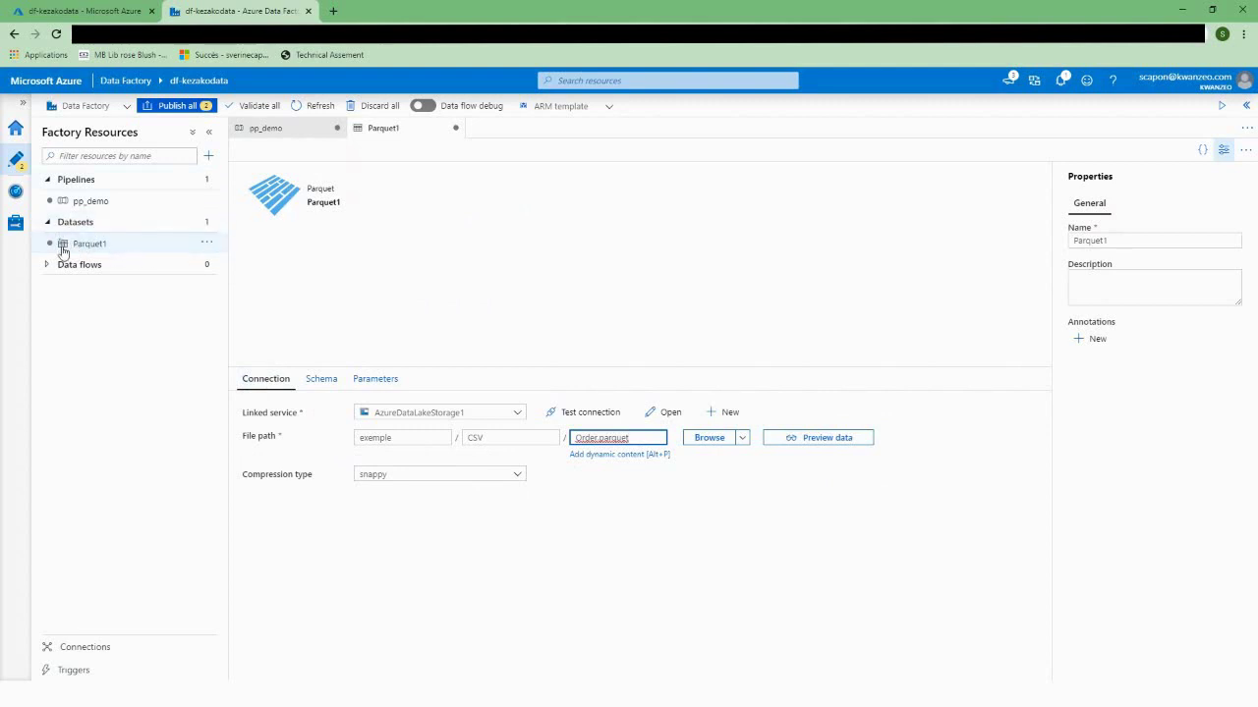
{"action": "left_click", "coordinate": [595, 457]}
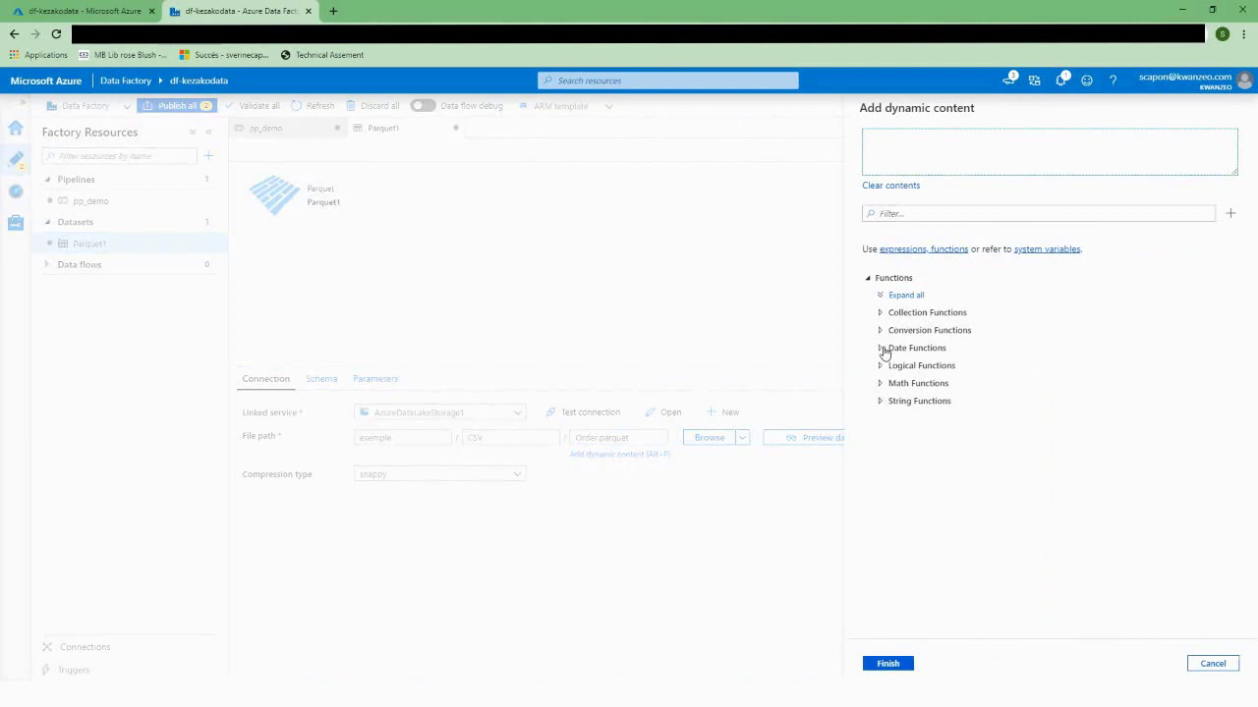
{"action": "left_click", "coordinate": [883, 349]}
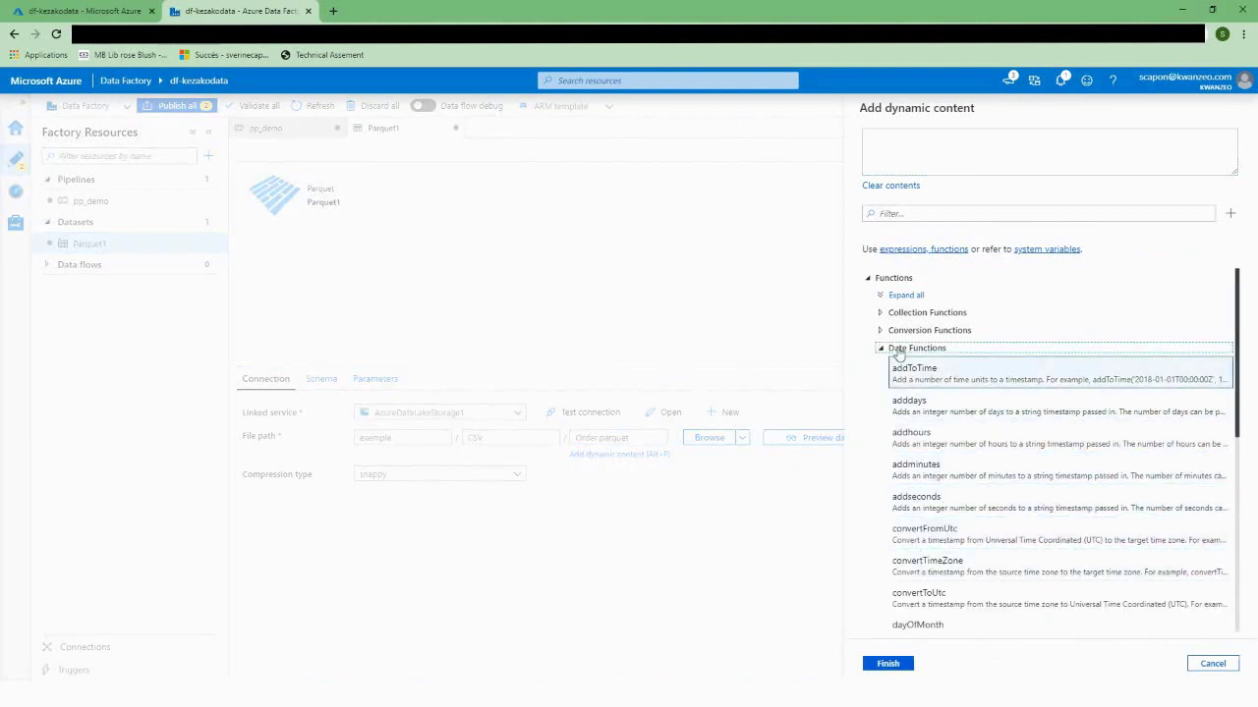
{"action": "left_click", "coordinate": [1213, 664]}
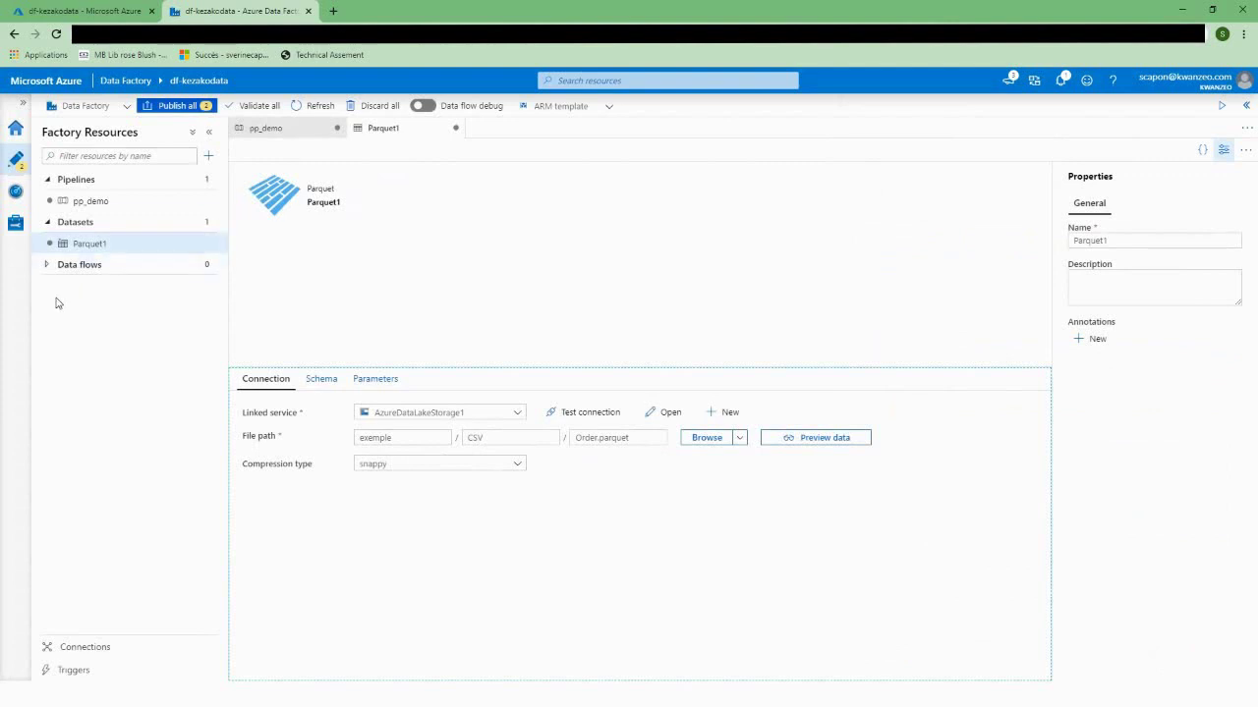
Step: From cp_demo's Sink settings in pp_demo, start a new Azure SQL Database dataset
{"action": "left_click", "coordinate": [277, 132]}
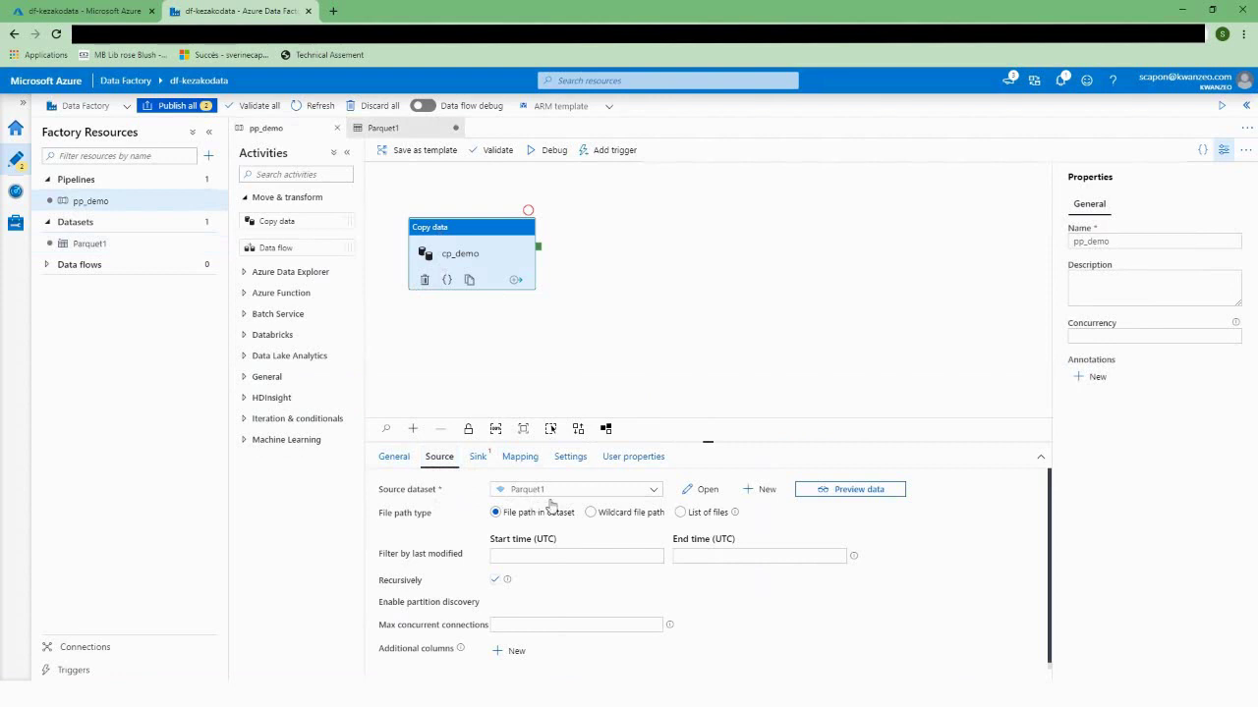
{"action": "left_click", "coordinate": [478, 457]}
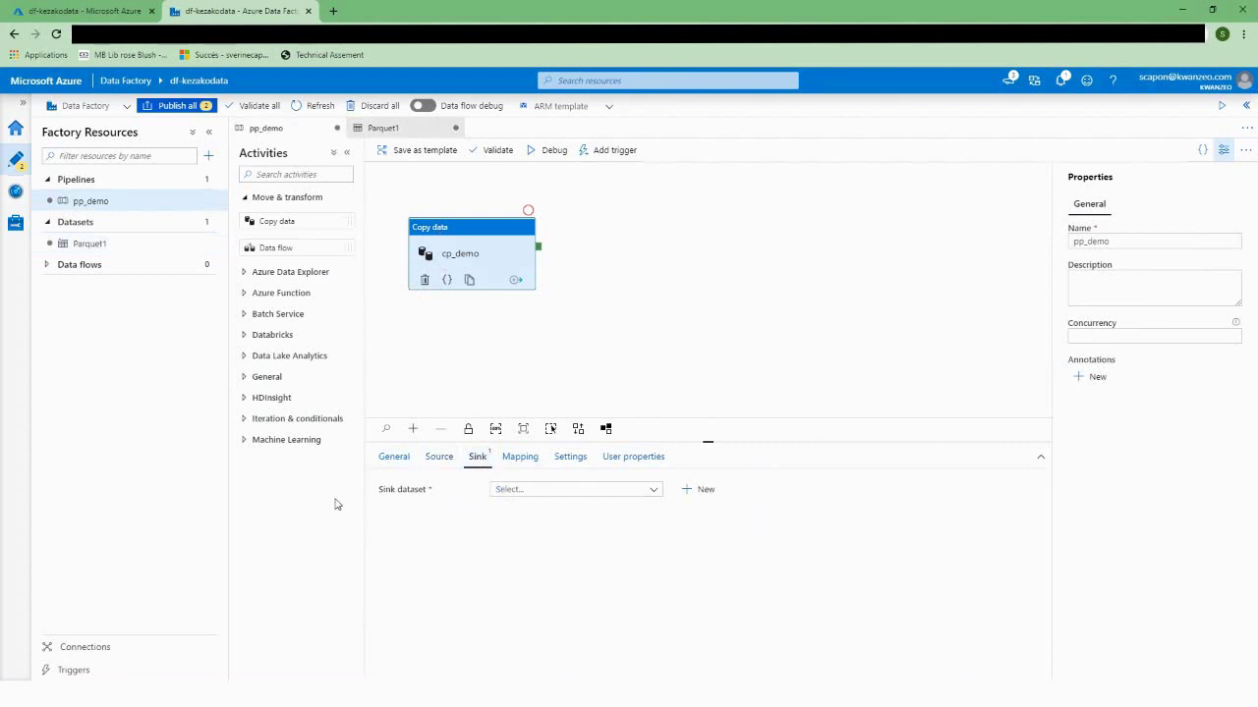
{"action": "left_click", "coordinate": [560, 490]}
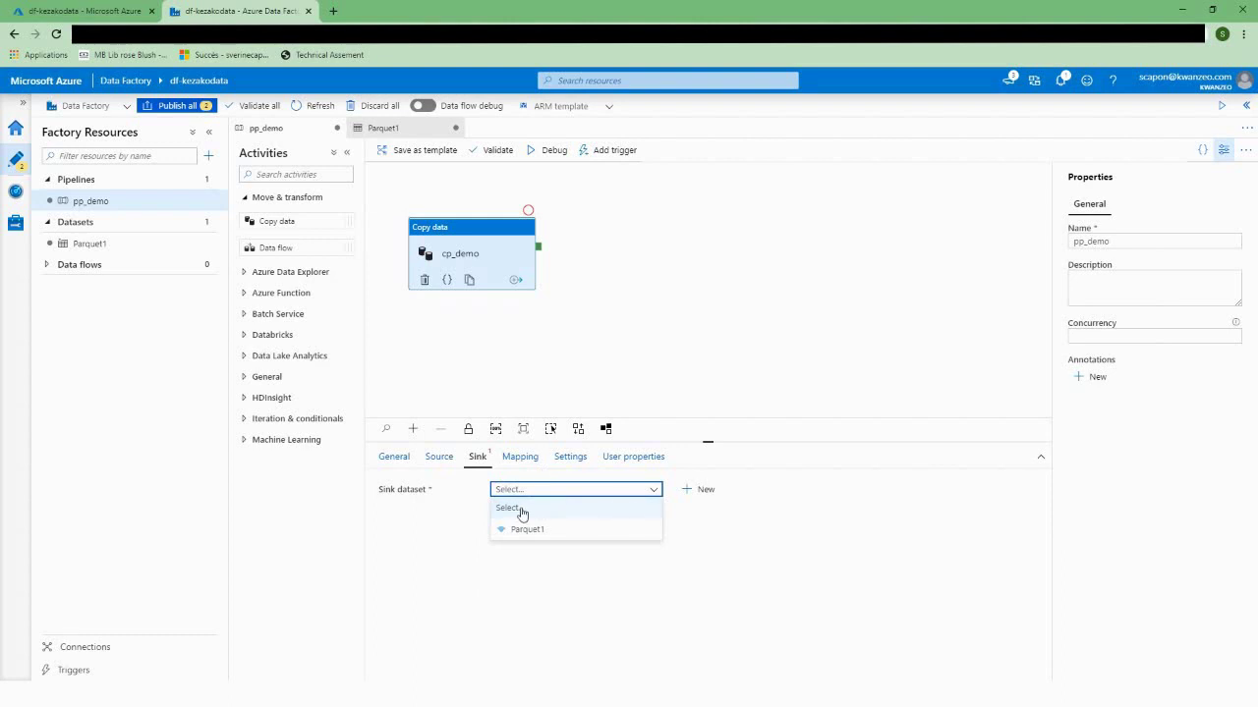
{"action": "left_click", "coordinate": [696, 494]}
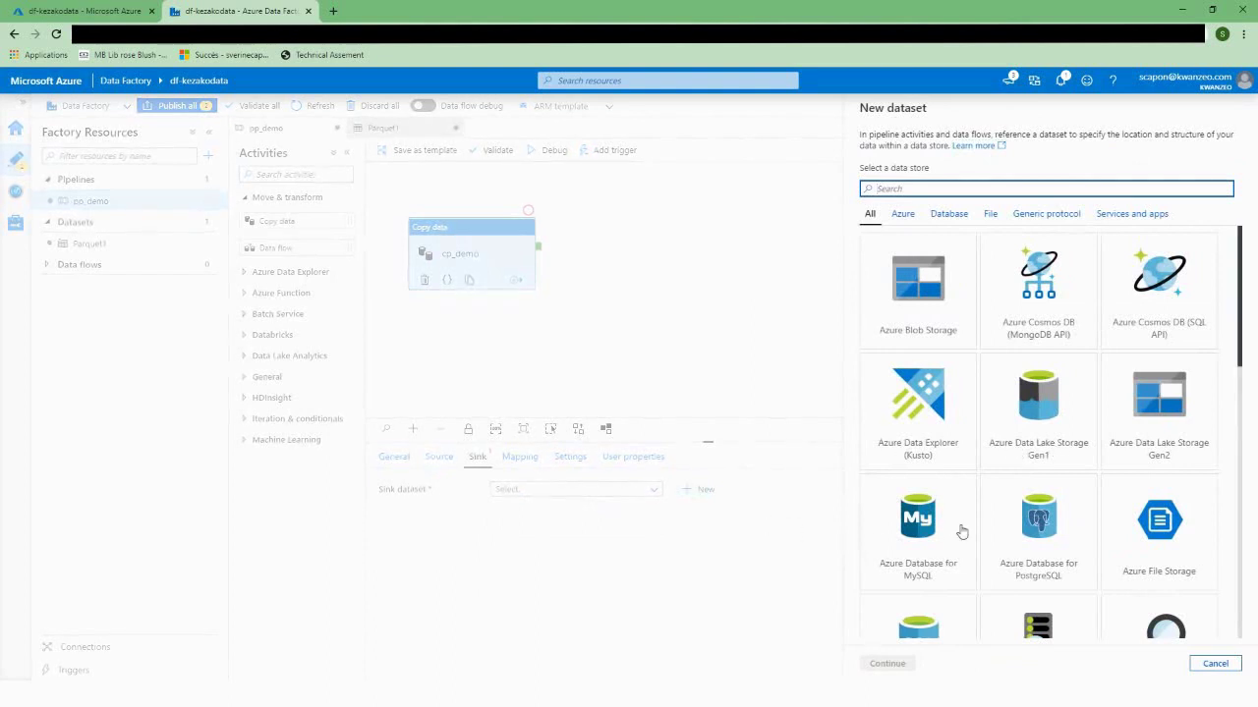
{"action": "left_click_drag", "start_coordinate": [1241, 338], "coordinate": [1233, 417]}
{"action": "left_click", "coordinate": [911, 447]}
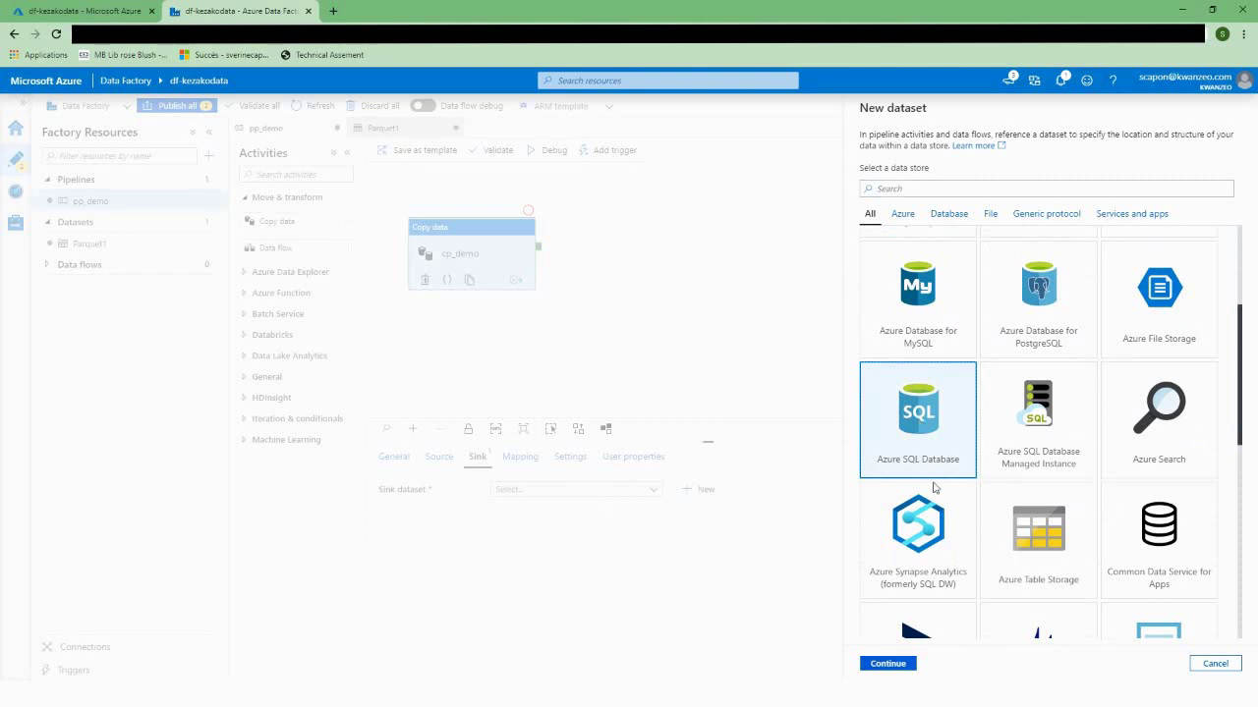
{"action": "left_click", "coordinate": [888, 664]}
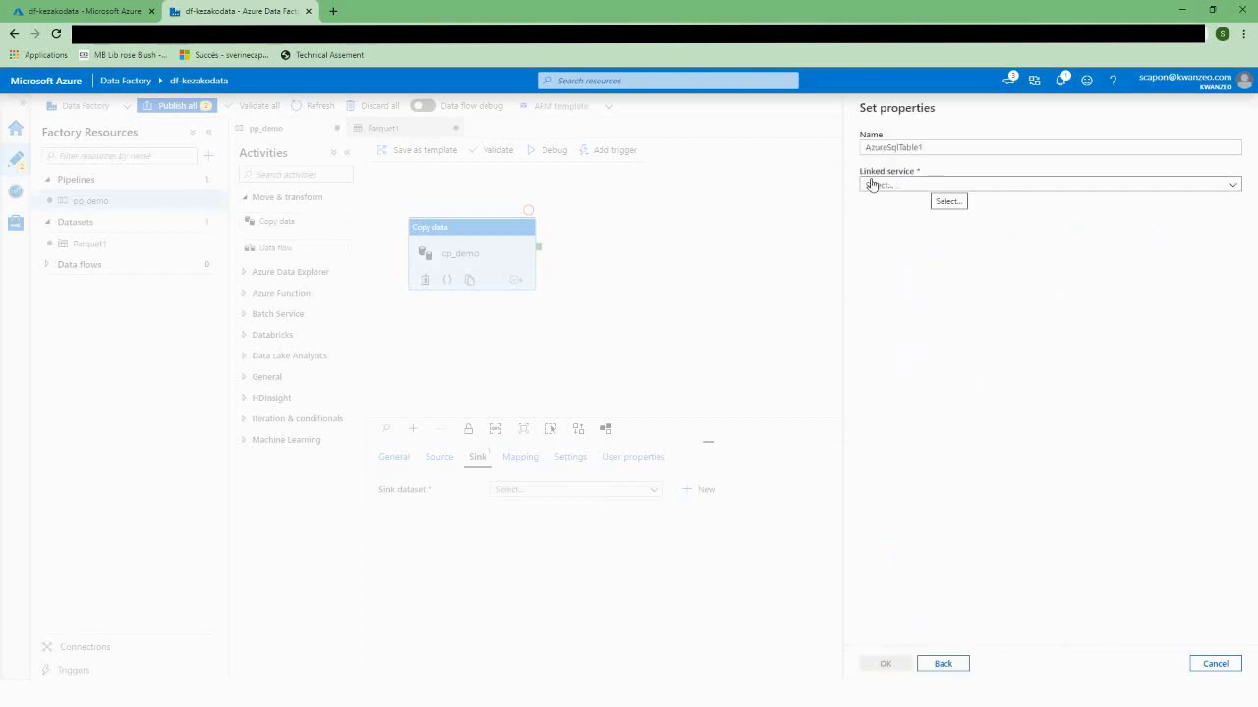
Step: Start linked service AzureSqlDatabase1 on Microsoft Partner Network, server sqlsrv-kezakodata, database sqldb-kezako
{"action": "left_click", "coordinate": [1230, 188]}
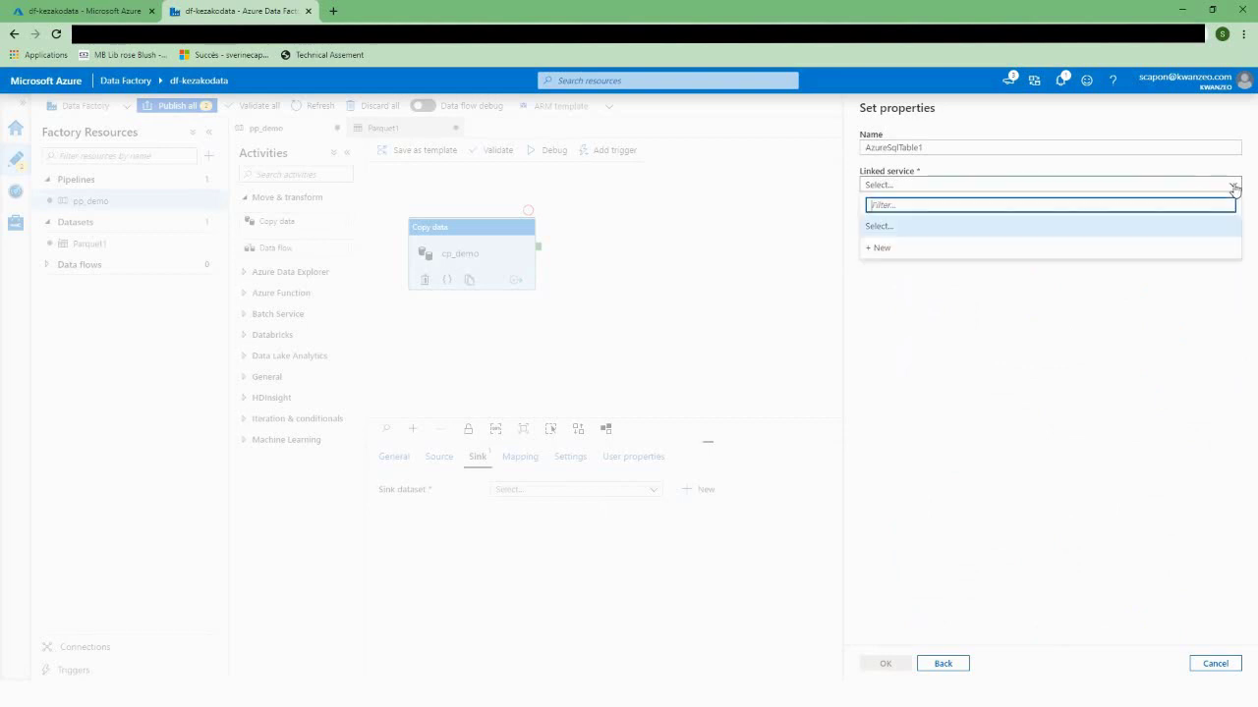
{"action": "left_click", "coordinate": [880, 249]}
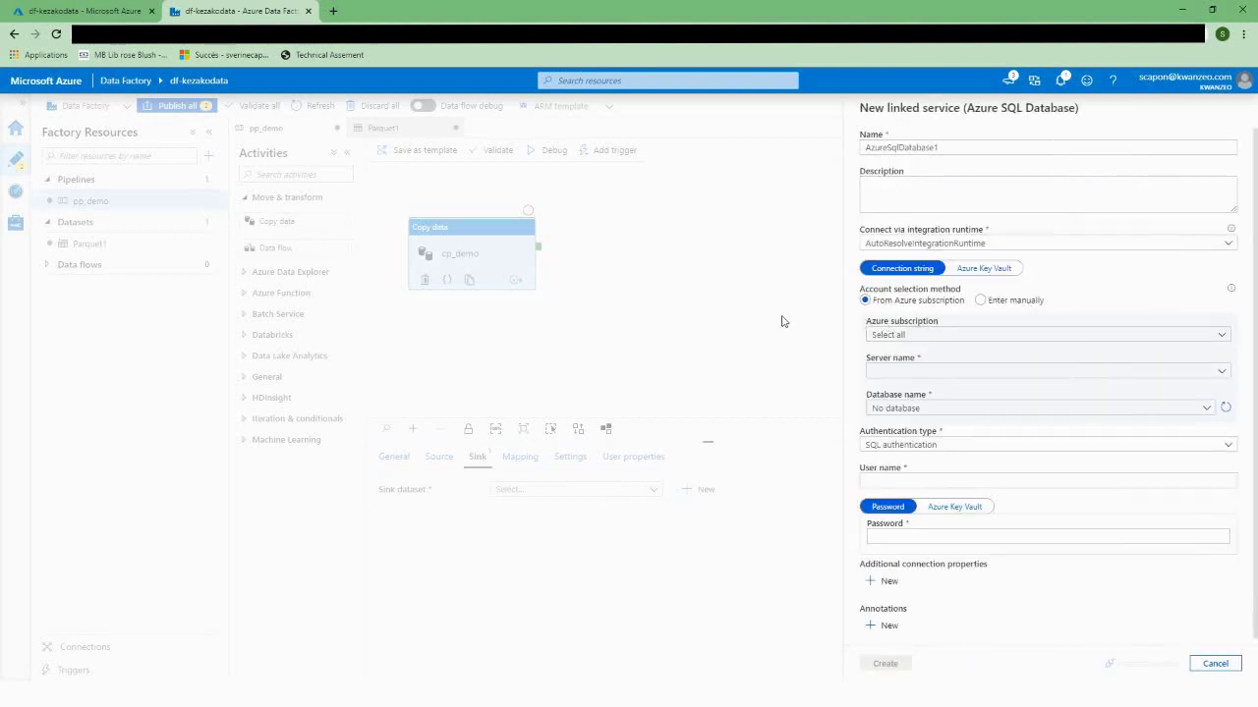
{"action": "left_click", "coordinate": [917, 336]}
{"action": "left_click", "coordinate": [919, 375]}
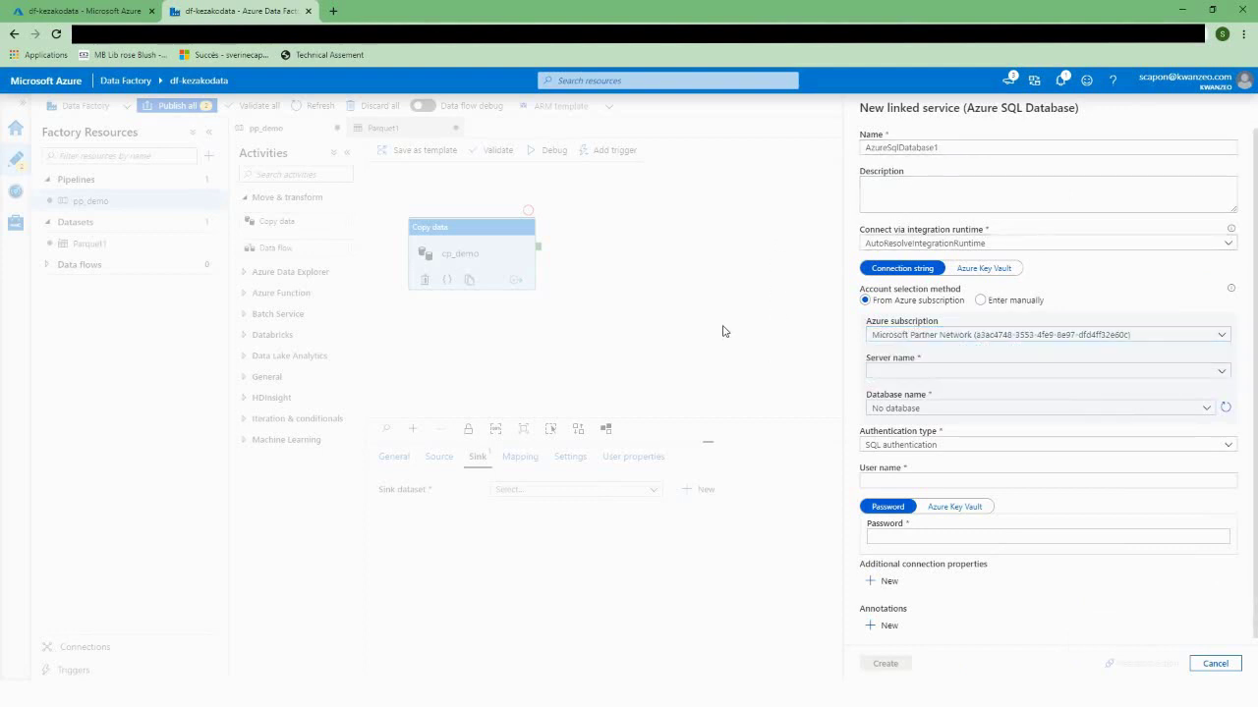
{"action": "left_click", "coordinate": [993, 380]}
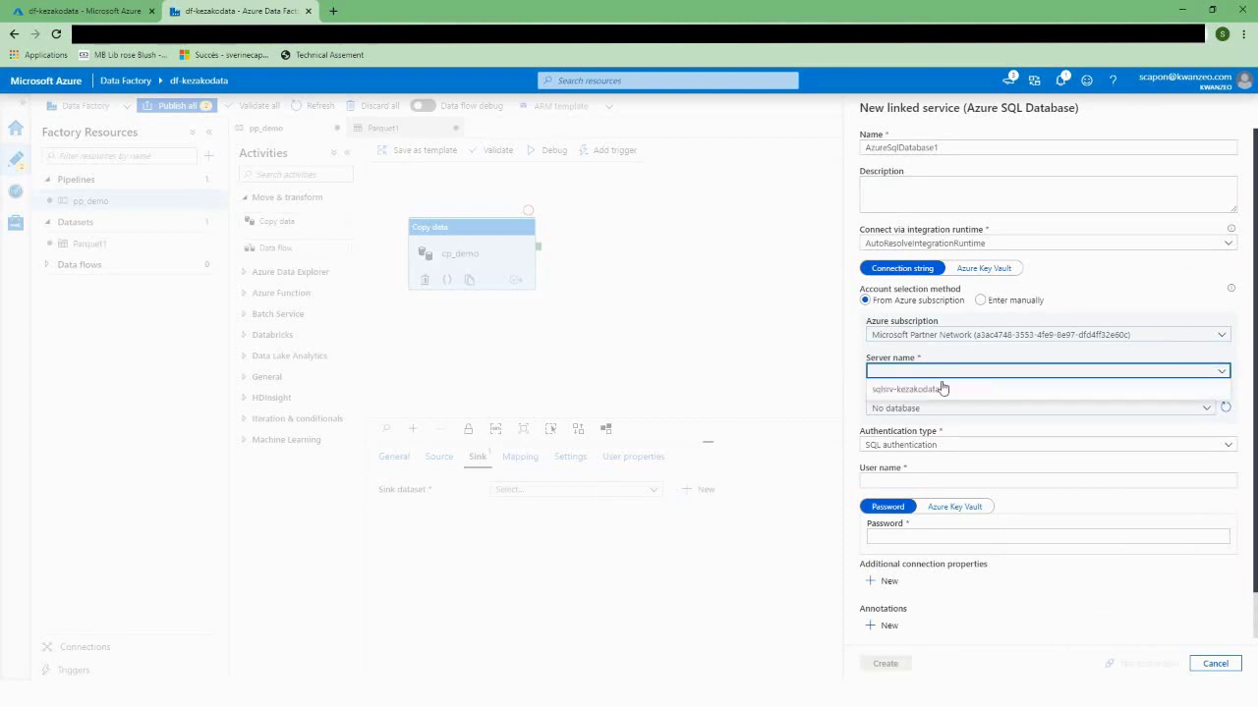
{"action": "left_click", "coordinate": [945, 389]}
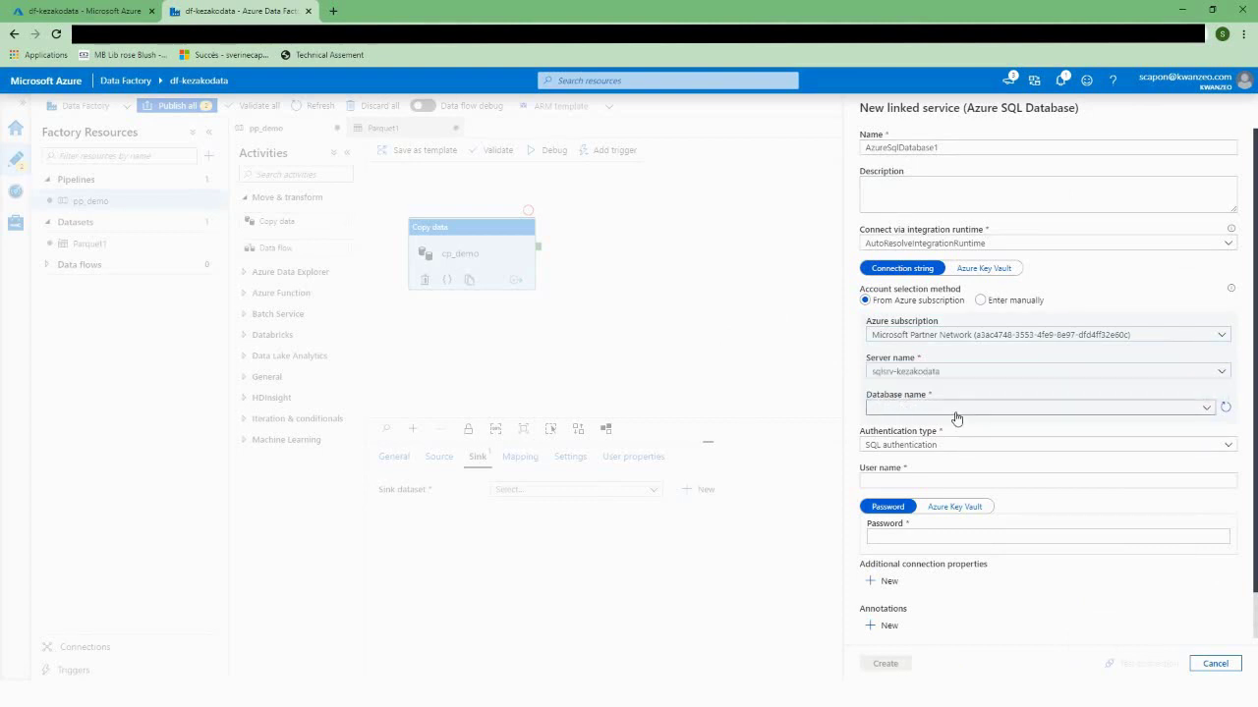
{"action": "left_click", "coordinate": [954, 410]}
{"action": "left_click", "coordinate": [884, 447]}
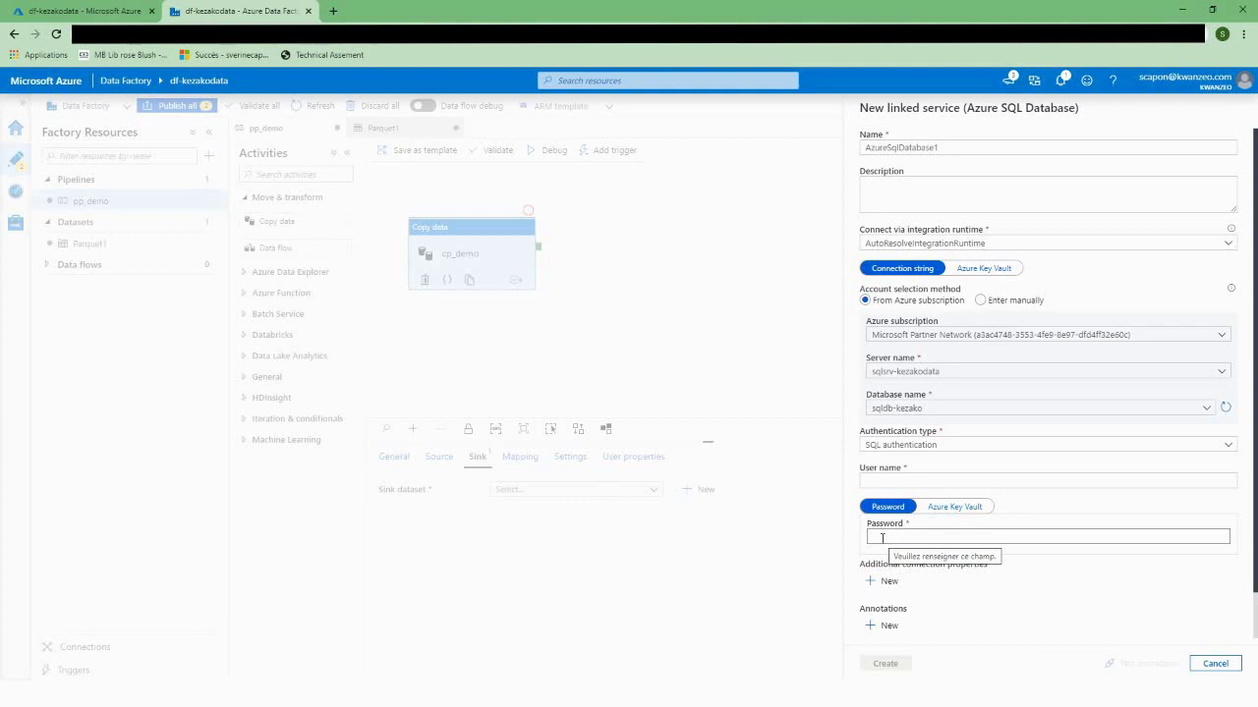
{"action": "left_click", "coordinate": [887, 480]}
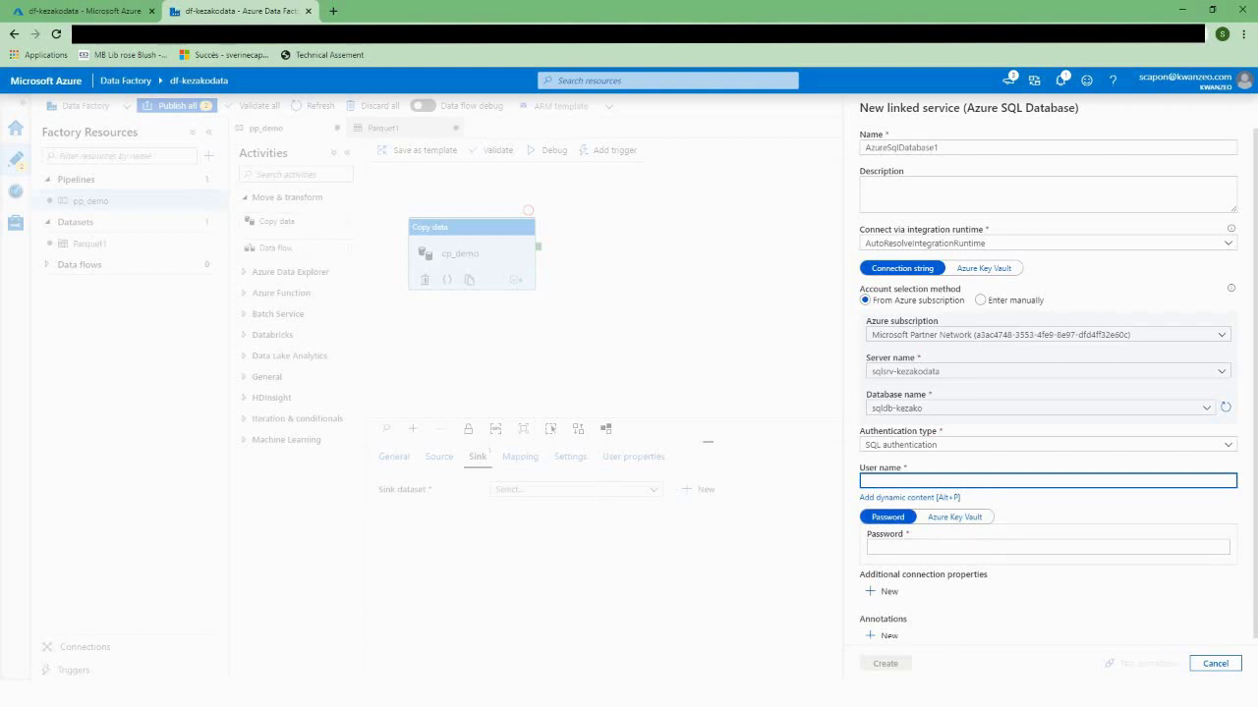
{"action": "key", "text": "alt+Tab"}
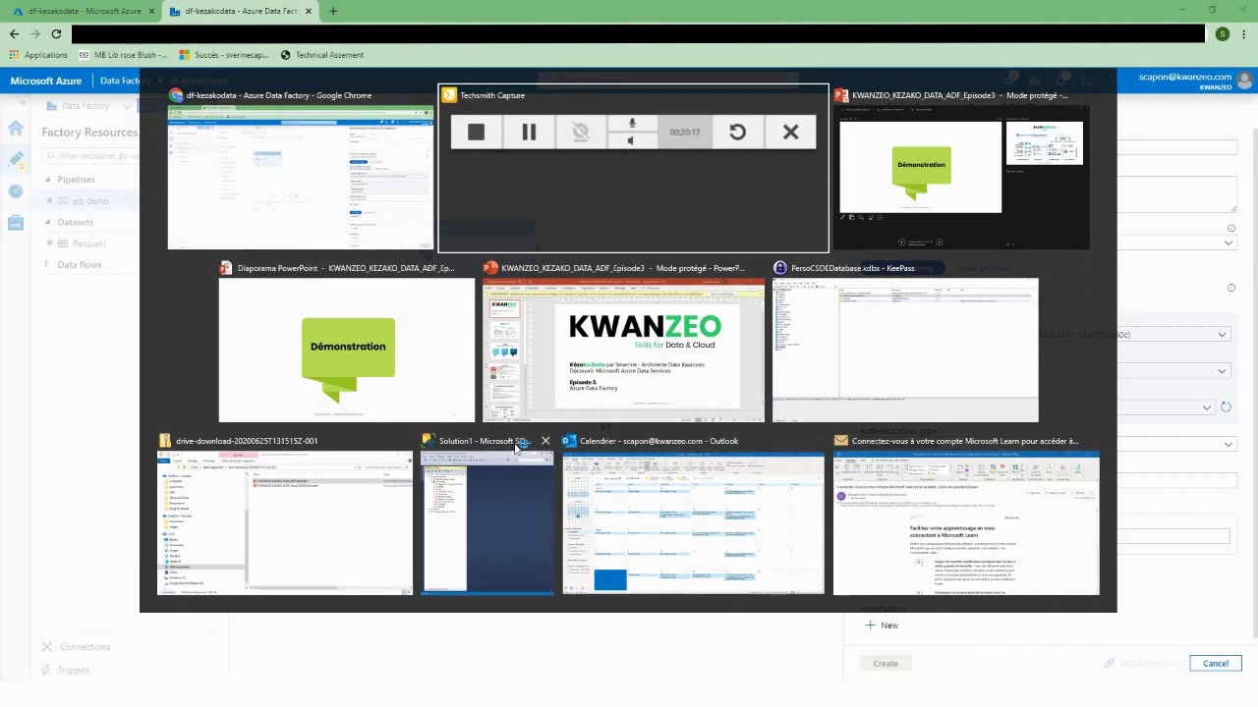
{"action": "key", "text": "Escape"}
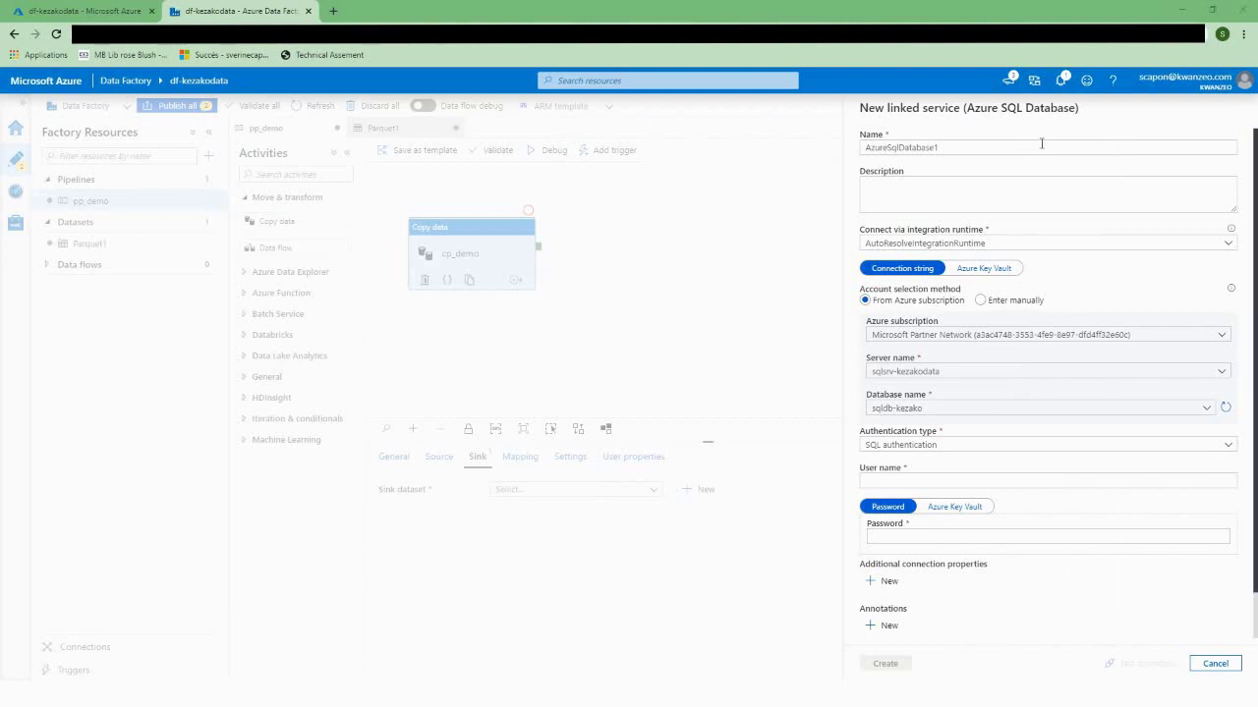
Step: Paste the SQL login user name and password into AzureSqlDatabase1 and test the connection
{"action": "left_click", "coordinate": [901, 480]}
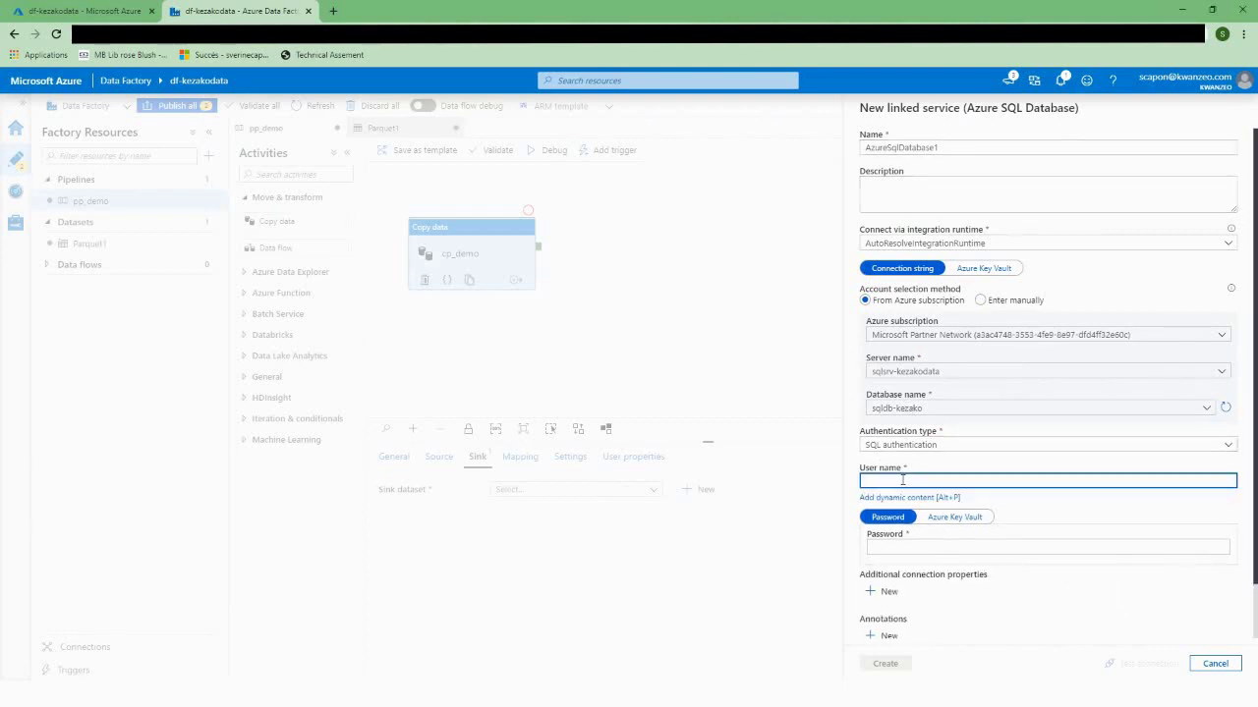
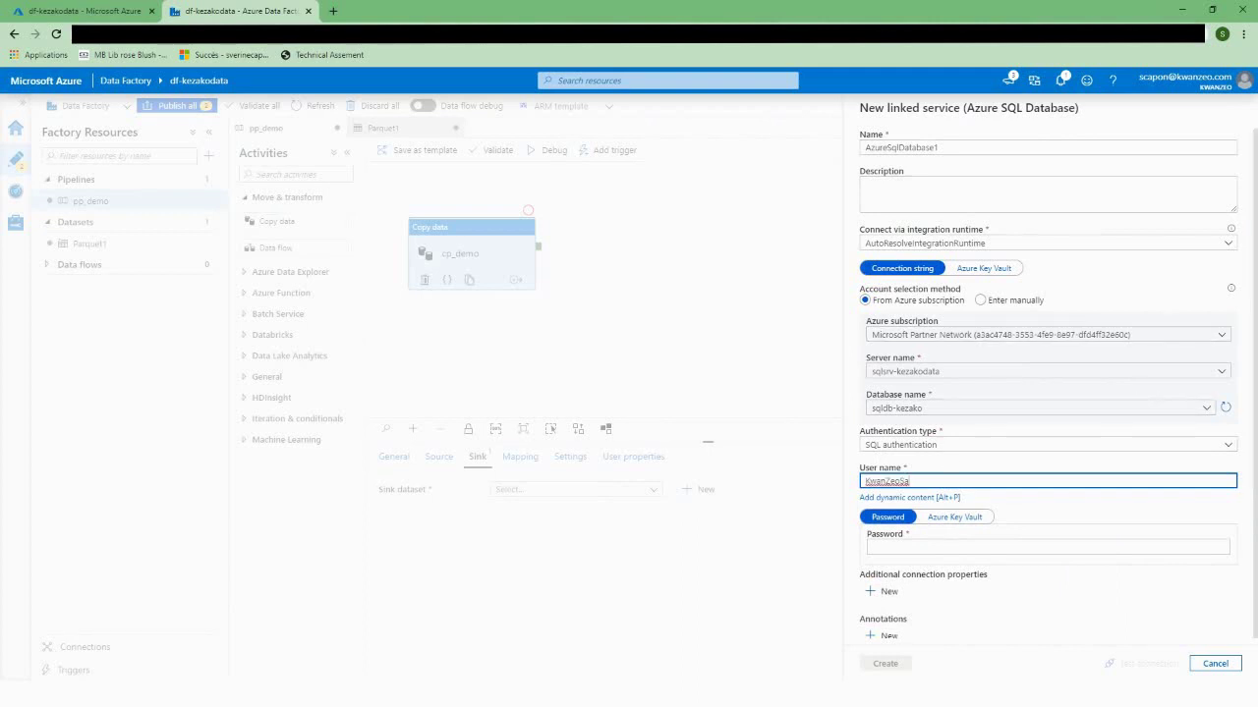
{"action": "key", "text": "alt+Tab"}
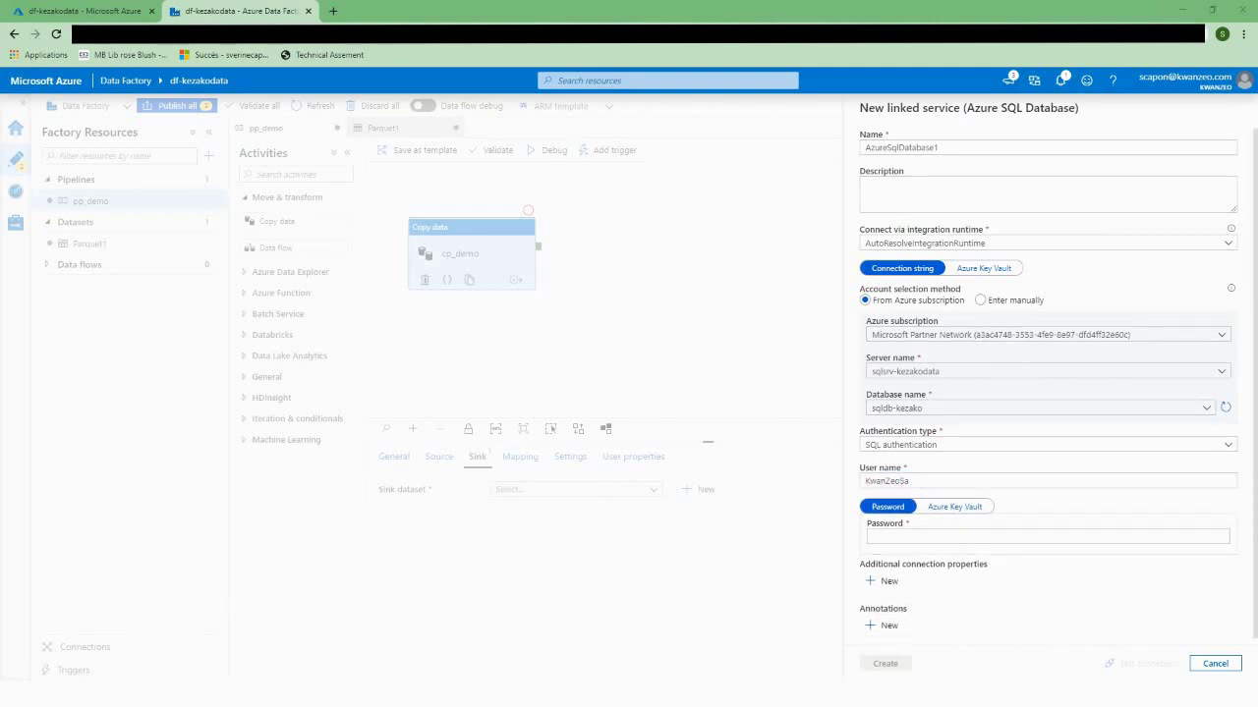
{"action": "left_click", "coordinate": [887, 538]}
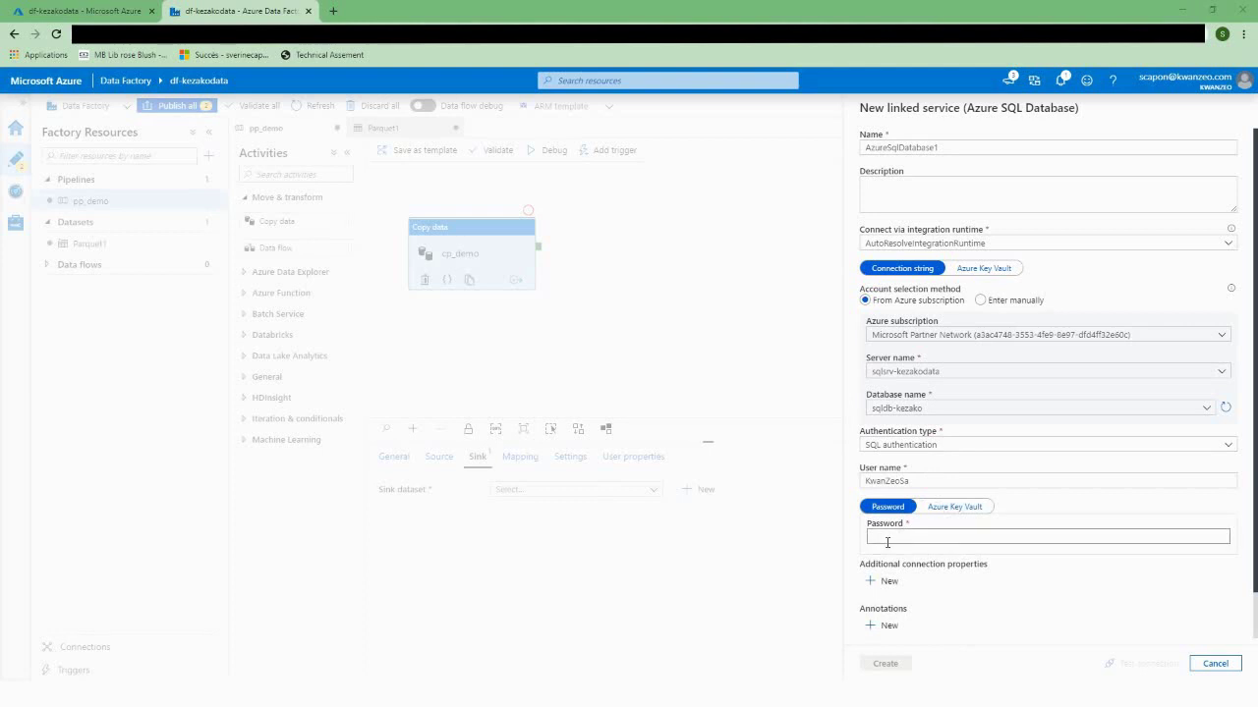
{"action": "left_click", "coordinate": [877, 539]}
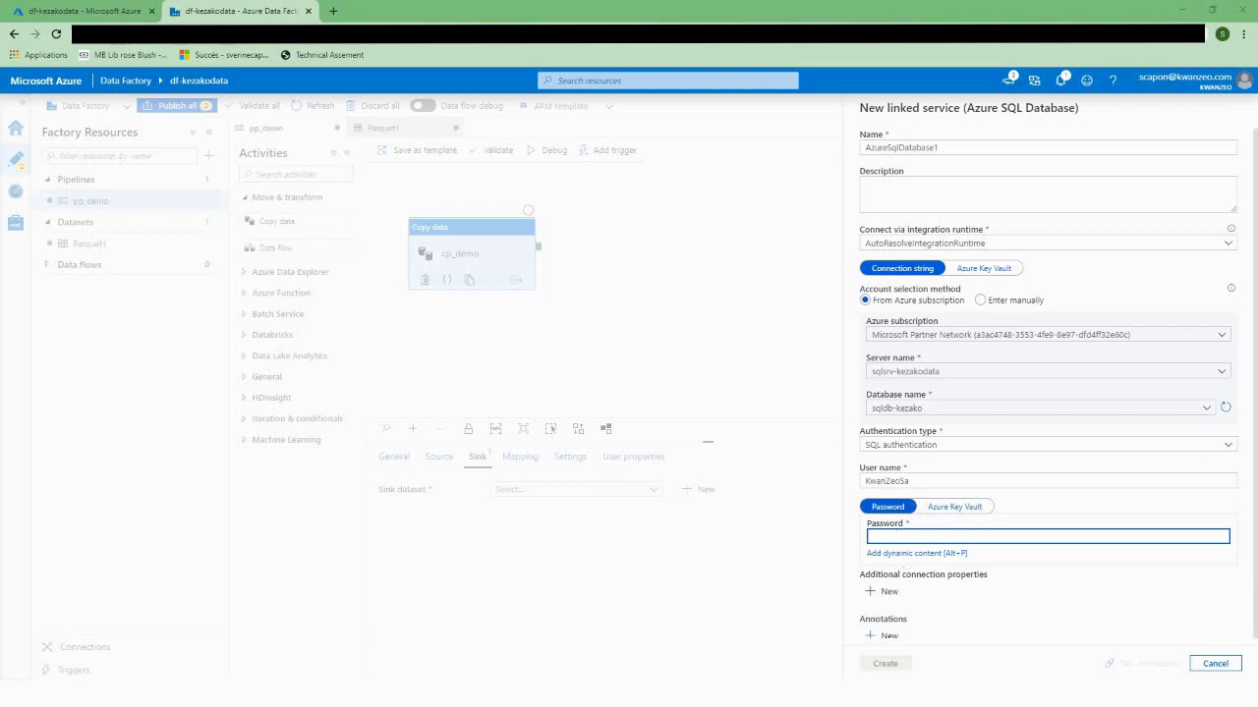
{"action": "key", "text": "alt+Tab"}
{"action": "left_click", "coordinate": [918, 533]}
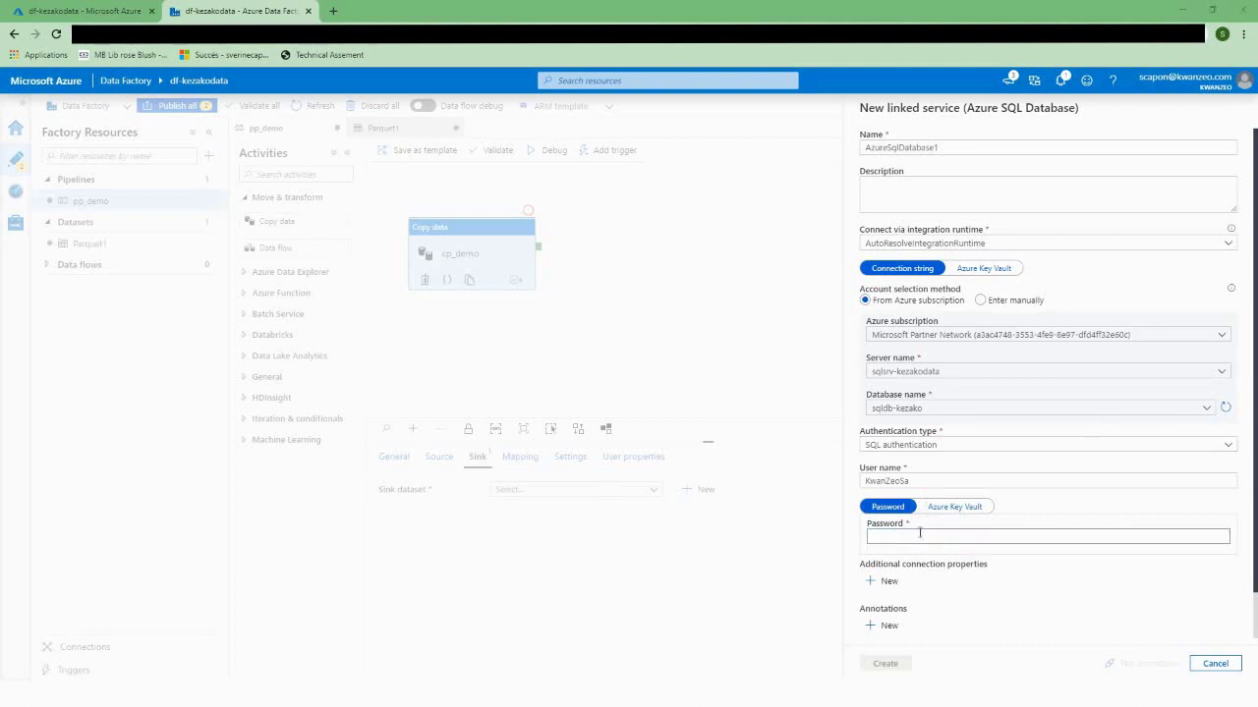
{"action": "key", "text": "ctrl+v"}
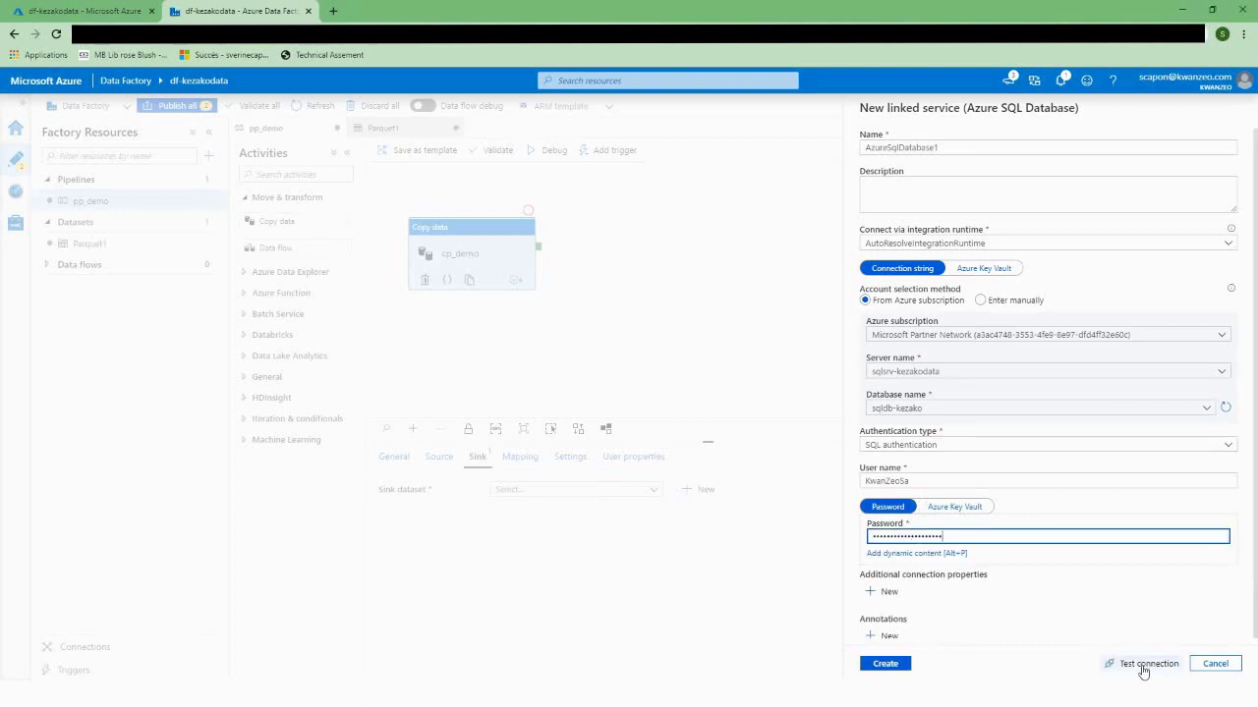
{"action": "left_click", "coordinate": [1142, 664]}
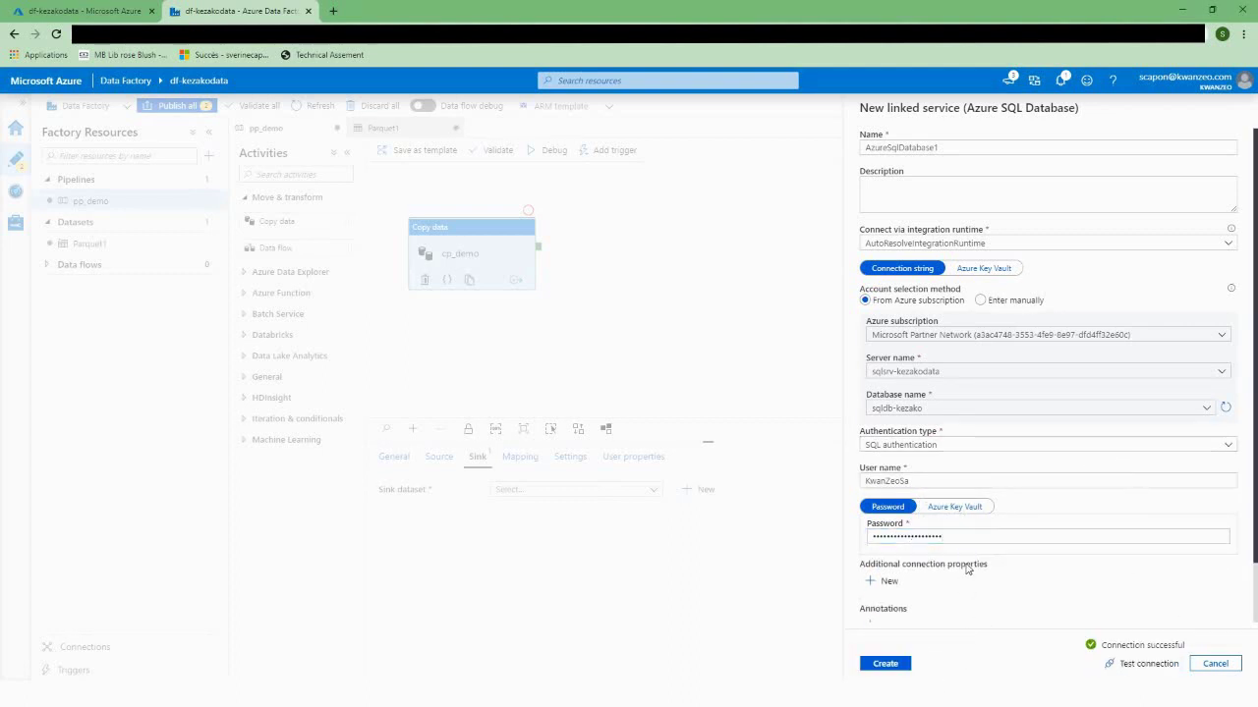
Step: Create AzureSqlDatabase1 and confirm AzureSqlTable1 on table STG.Orders as cp_demo's sink
{"action": "left_click", "coordinate": [884, 664]}
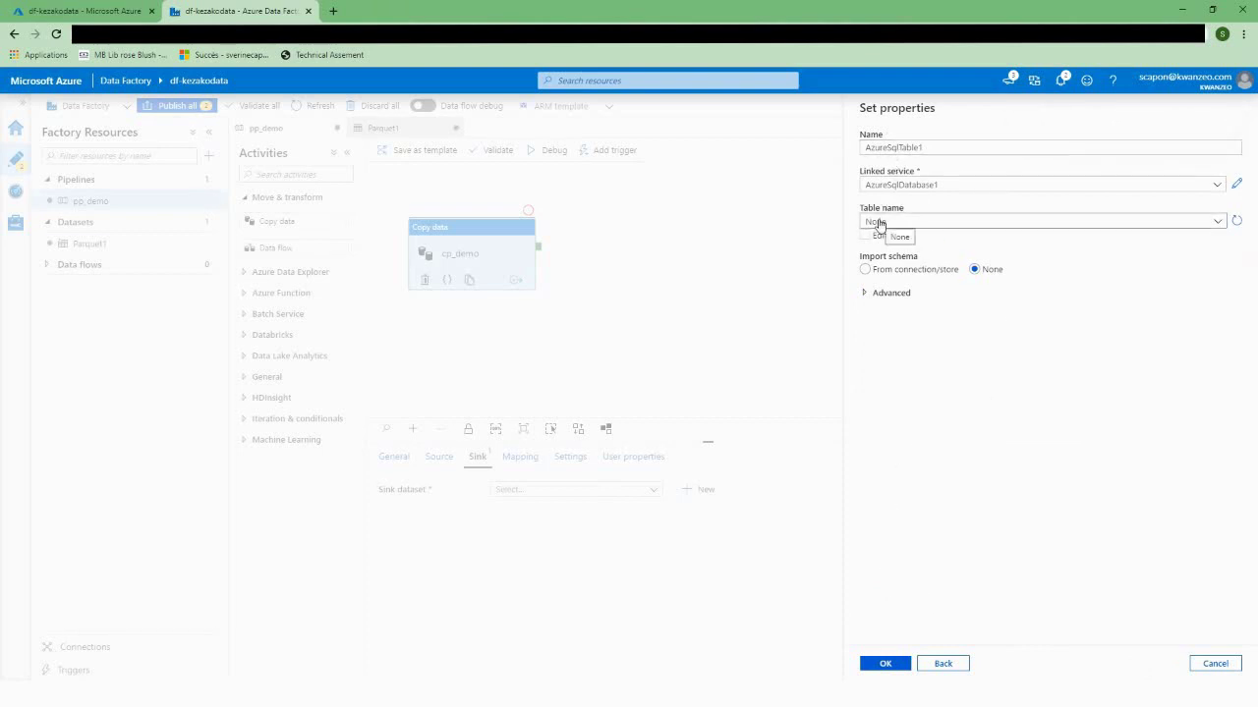
{"action": "left_click", "coordinate": [933, 228]}
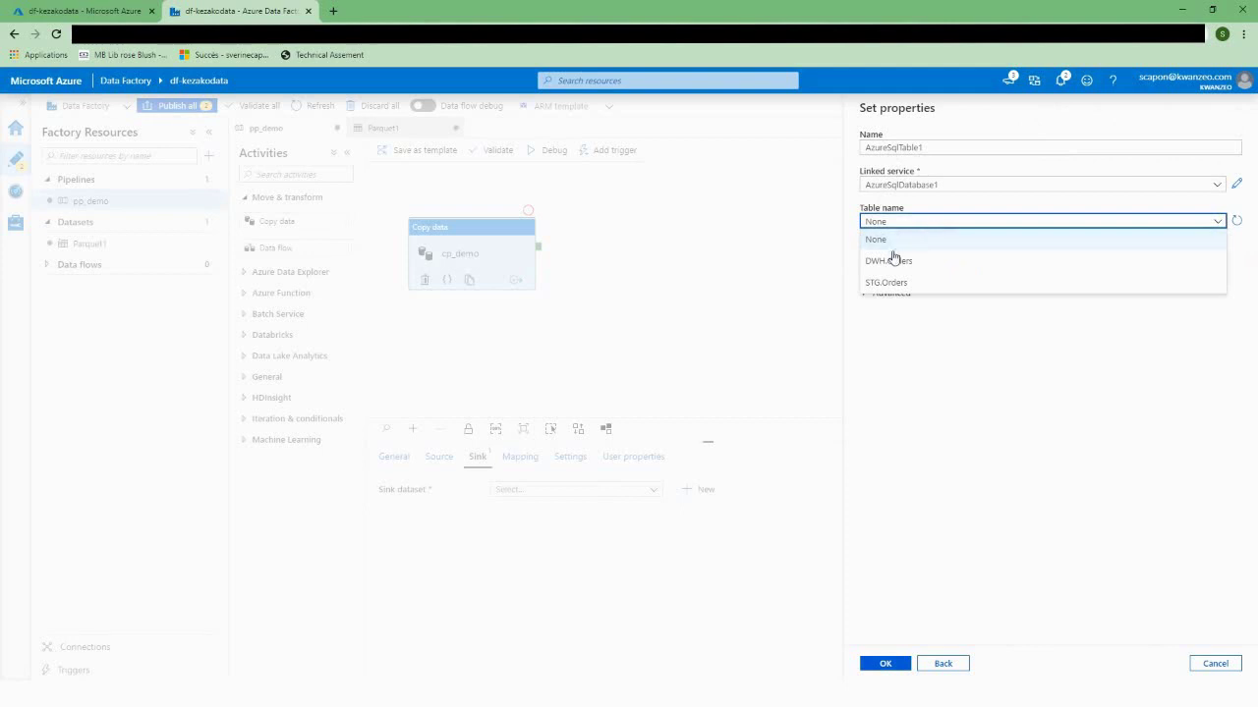
{"action": "left_click", "coordinate": [888, 282]}
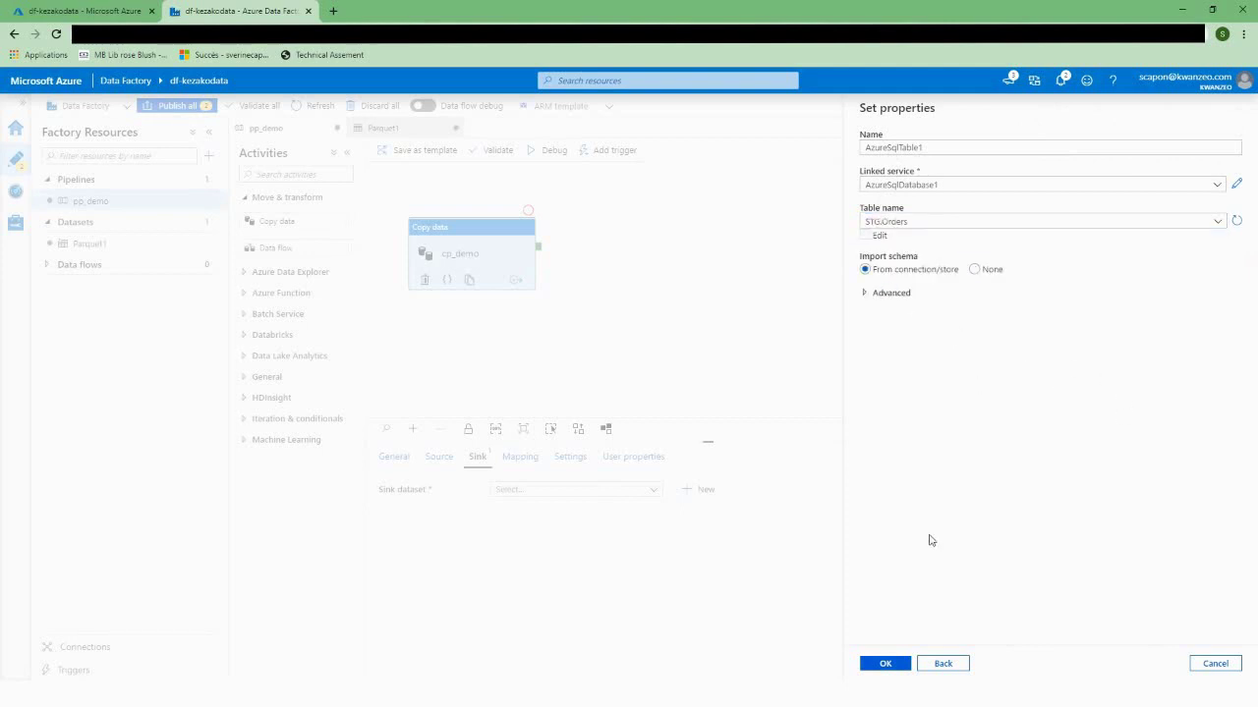
{"action": "left_click", "coordinate": [885, 664]}
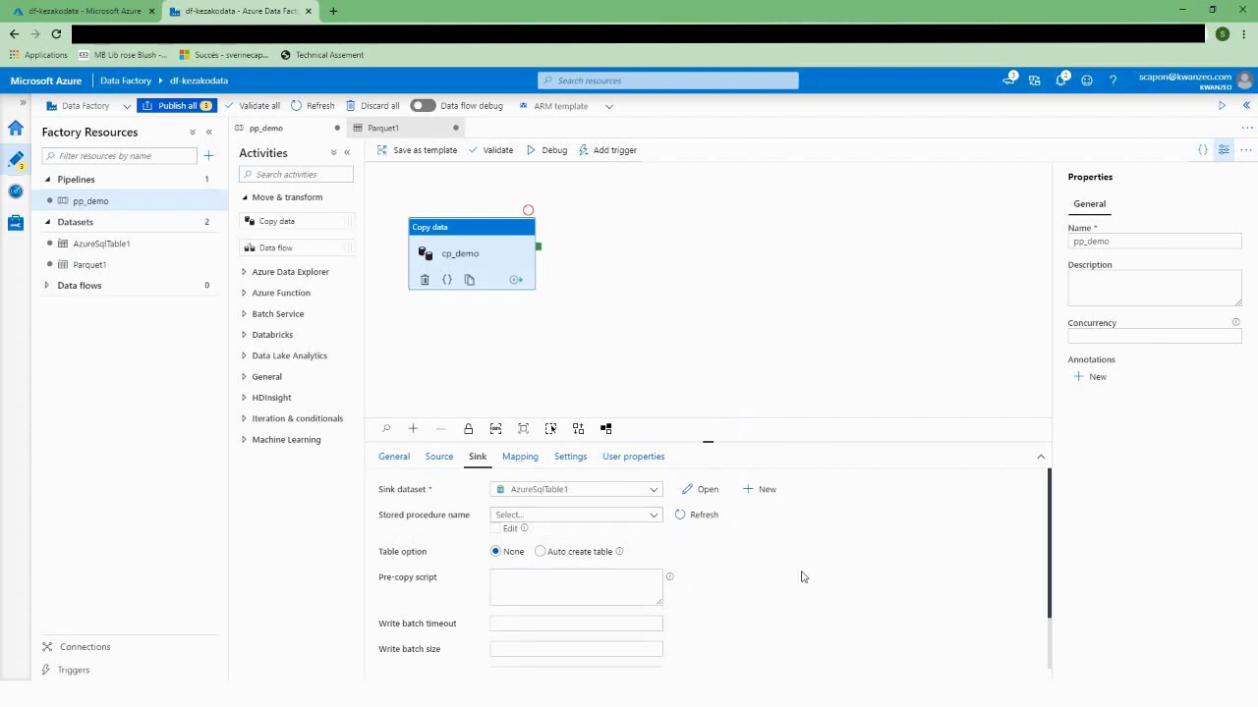
Step: Look over cp_demo's sink and Settings options, then deselect it to show pp_demo's properties
{"action": "scroll", "coordinate": [792, 580], "scroll_direction": "down", "scroll_amount": 1}
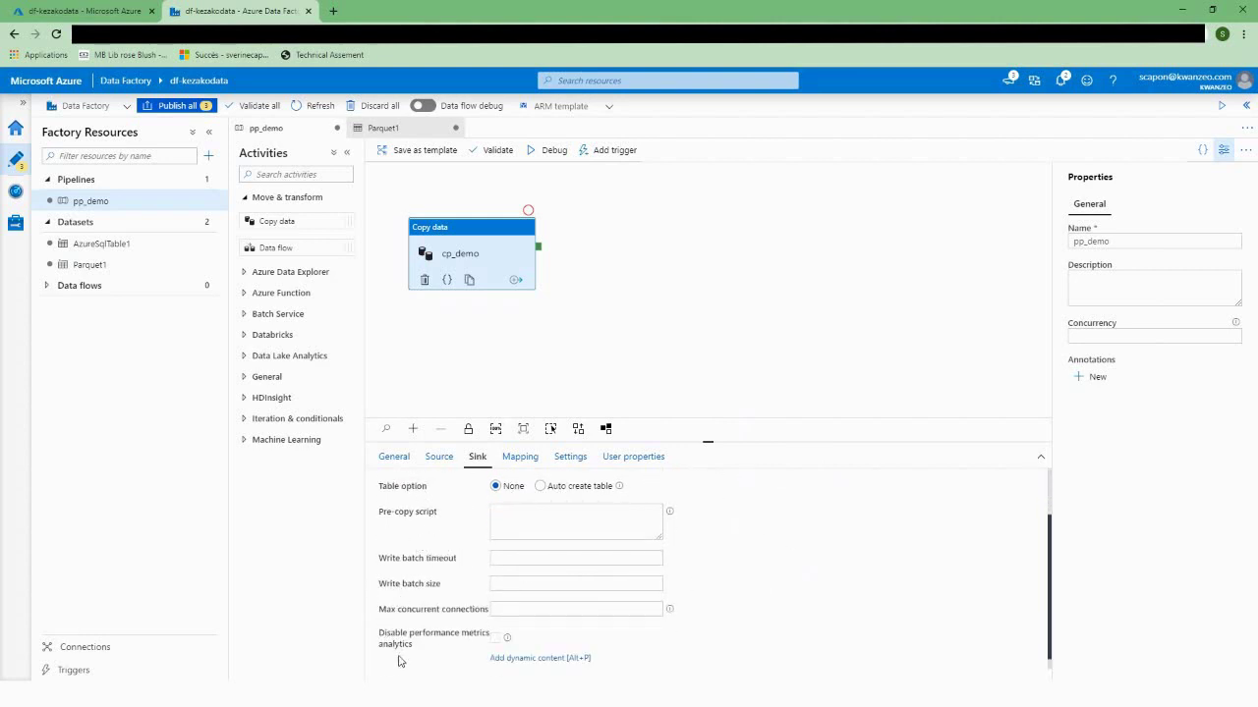
{"action": "left_click", "coordinate": [570, 457]}
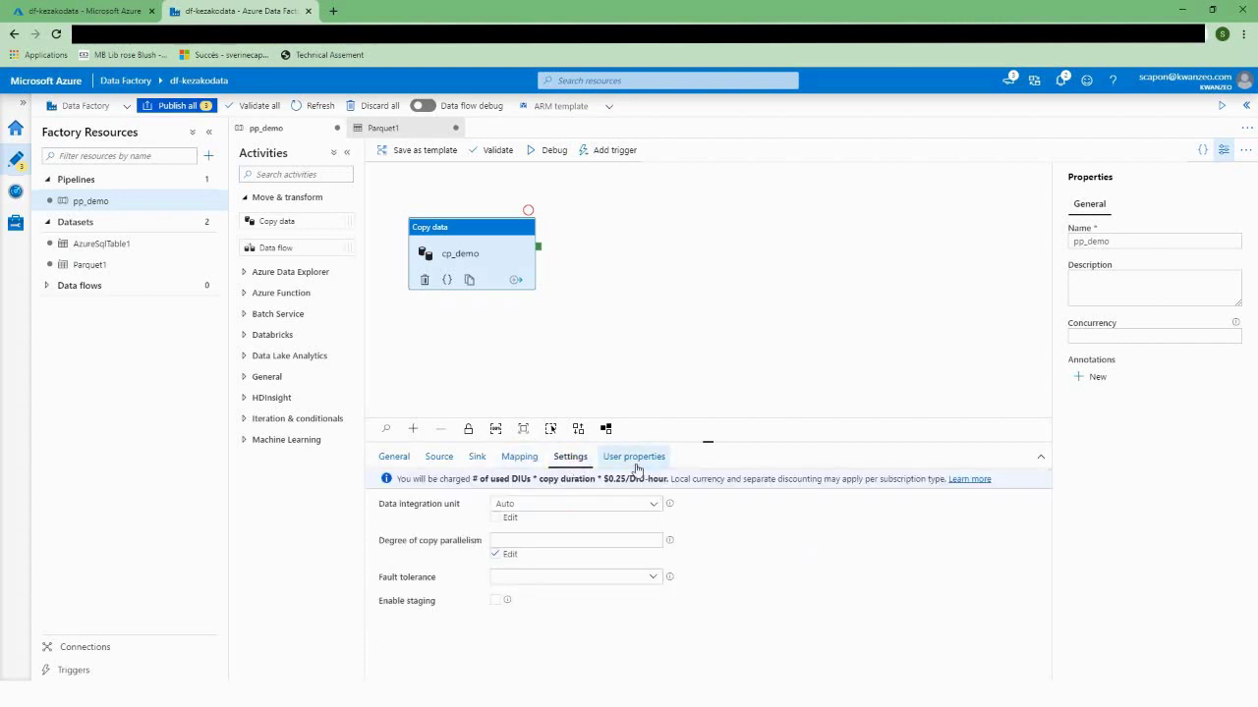
{"action": "left_click", "coordinate": [694, 282]}
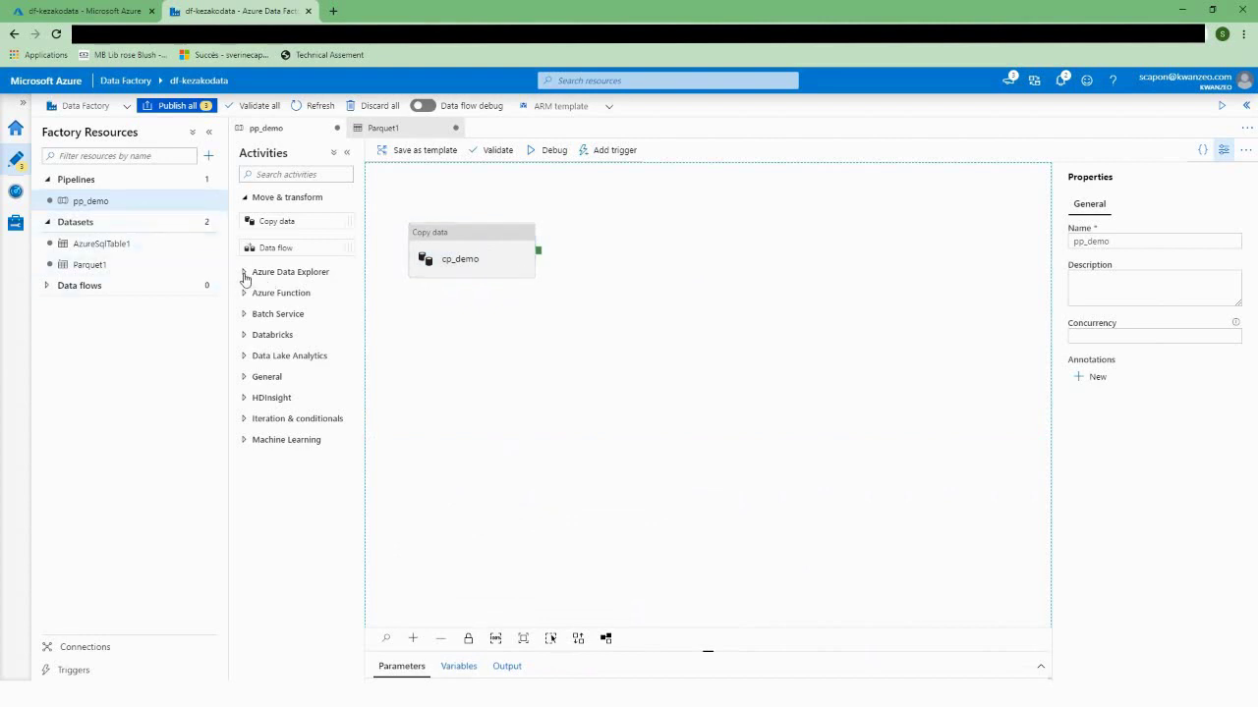
Step: Add a Stored procedure activity after cp_demo's success output and name it sp_demo
{"action": "left_click", "coordinate": [243, 376]}
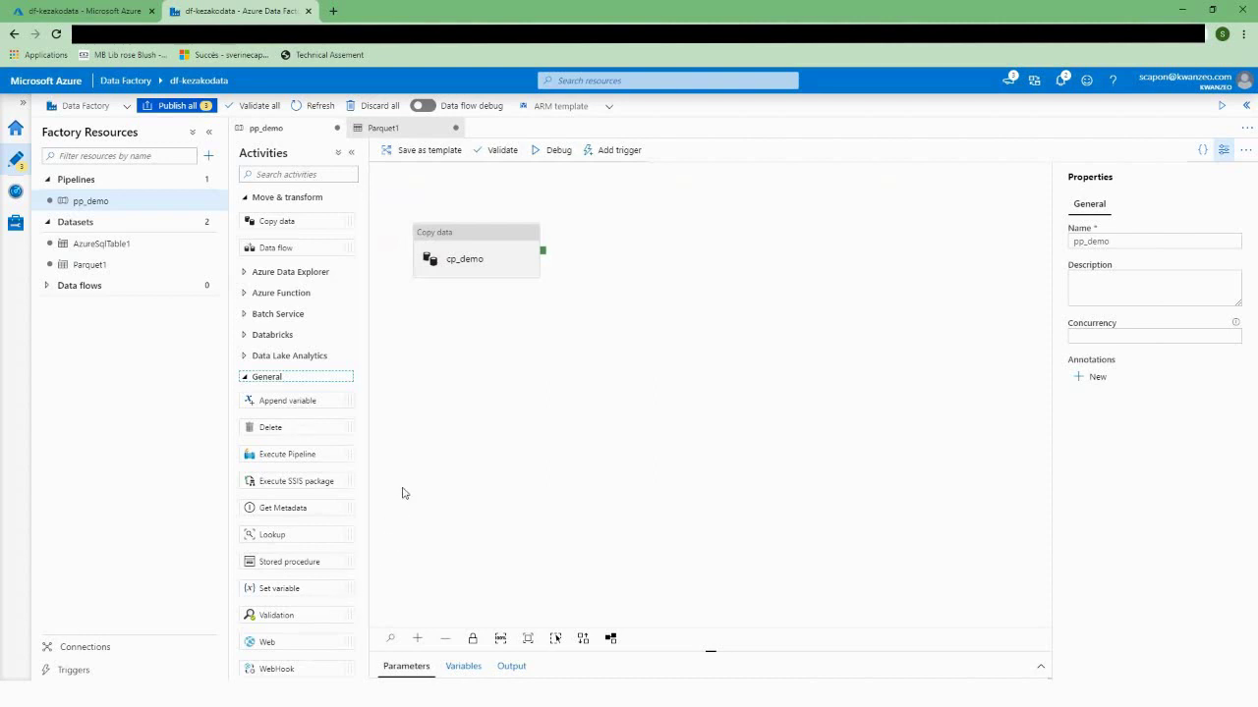
{"action": "left_click_drag", "start_coordinate": [275, 562], "coordinate": [623, 242]}
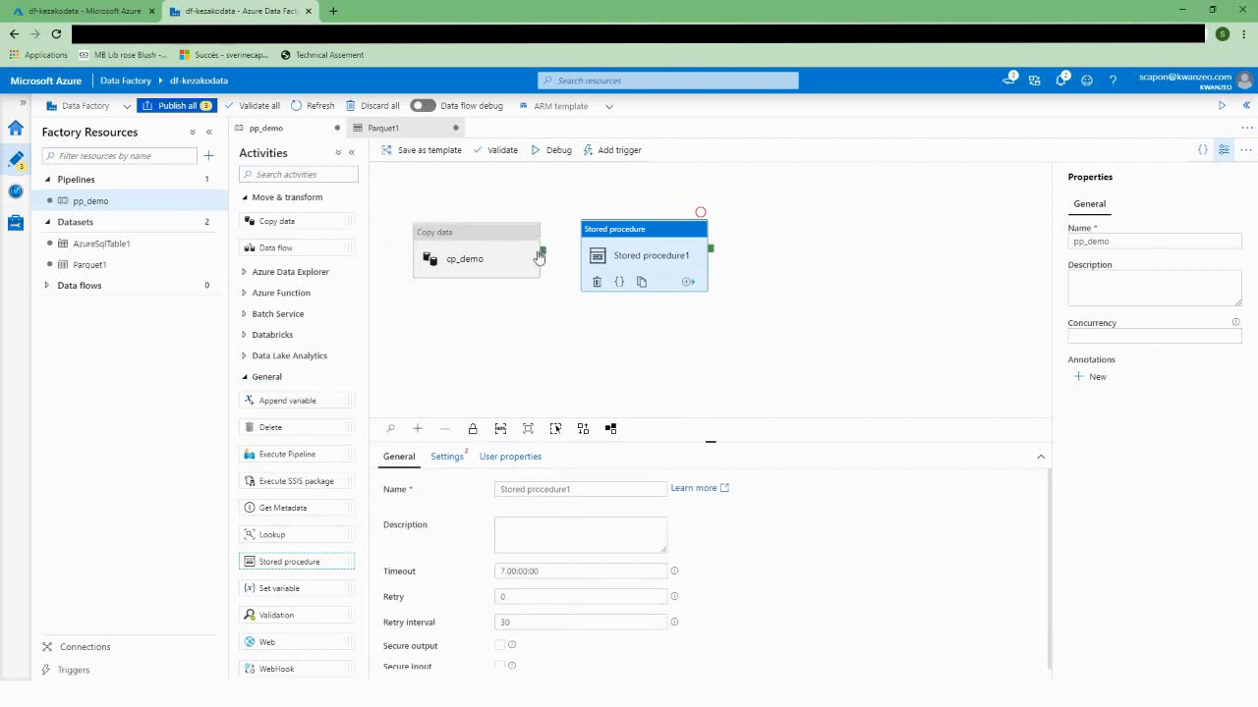
{"action": "left_click_drag", "start_coordinate": [541, 253], "coordinate": [590, 257]}
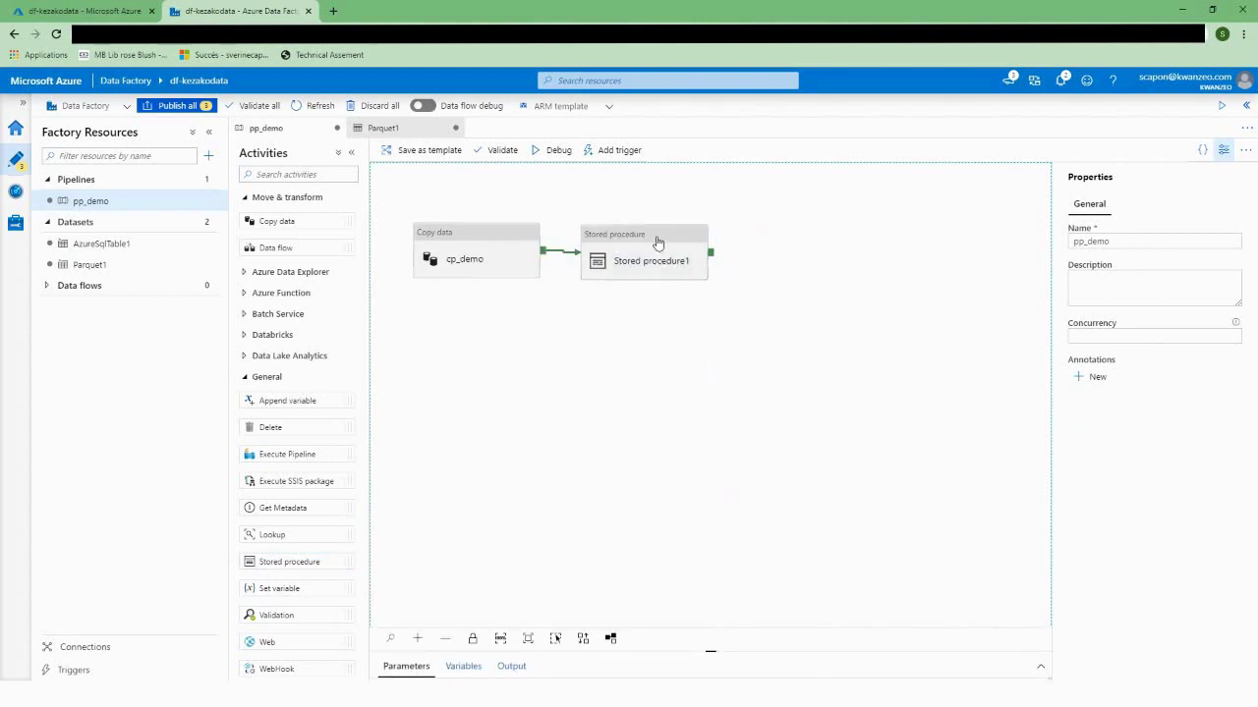
{"action": "left_click", "coordinate": [657, 242]}
{"action": "left_click_drag", "start_coordinate": [572, 489], "coordinate": [469, 489]}
{"action": "type", "text": "sp_demo"}
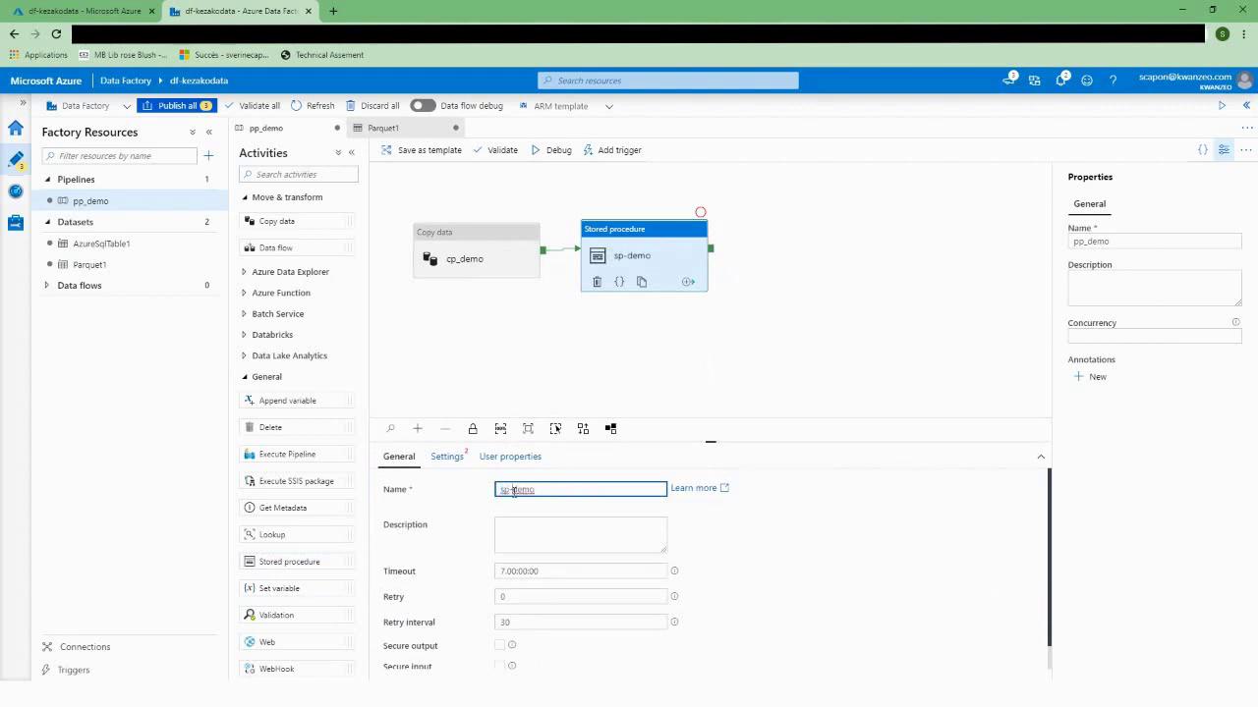
{"action": "left_click", "coordinate": [454, 464]}
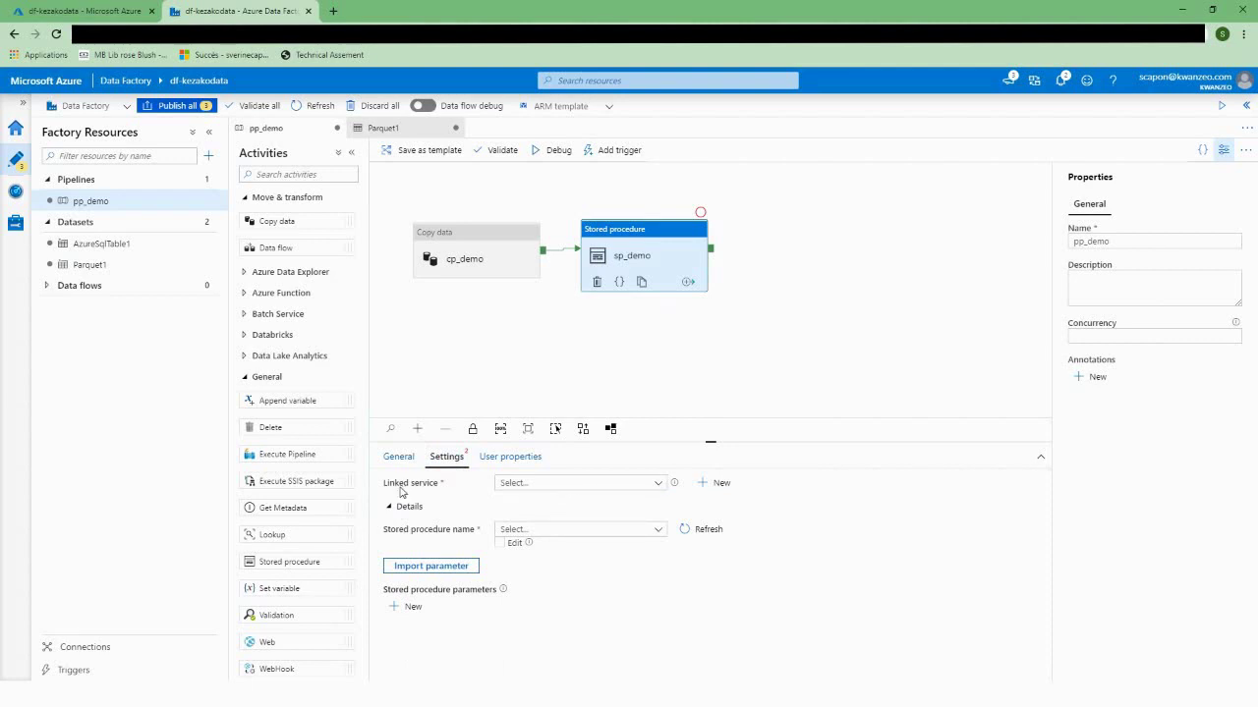
Step: Set sp_demo's linked service to AzureSqlDatabase1 and its stored procedure to [DWH].[TransOrder]
{"action": "left_click", "coordinate": [534, 482]}
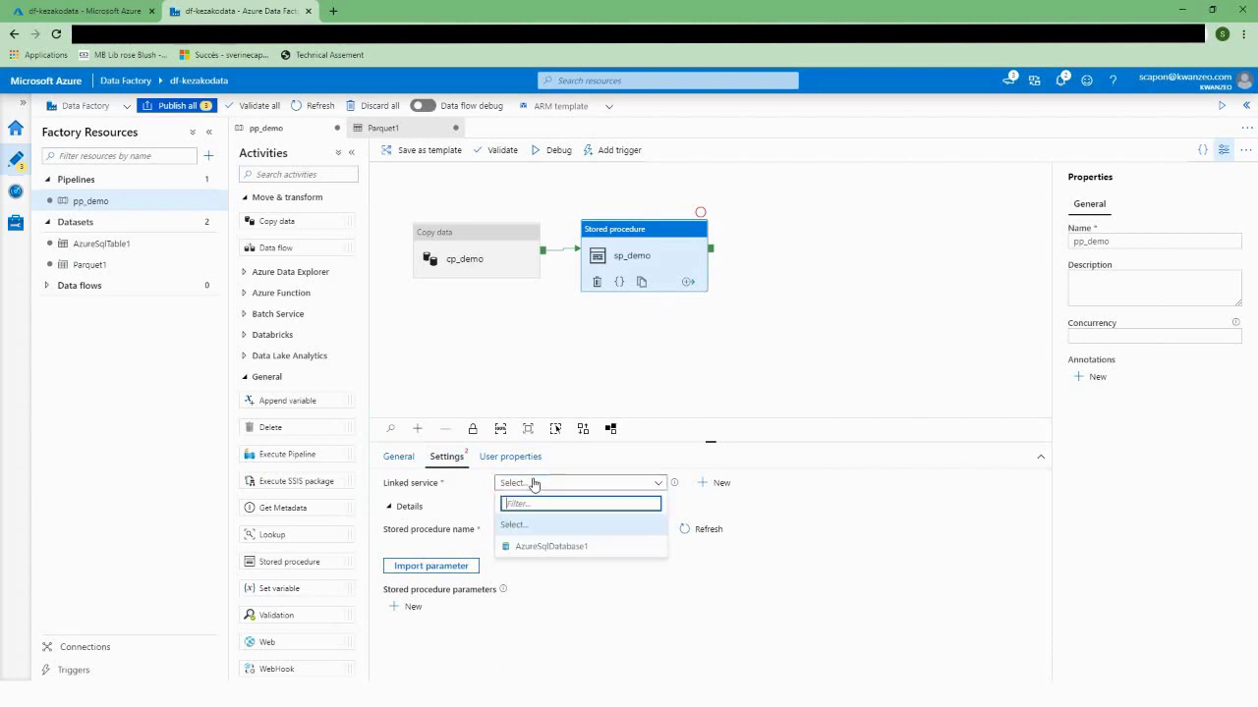
{"action": "left_click", "coordinate": [555, 549]}
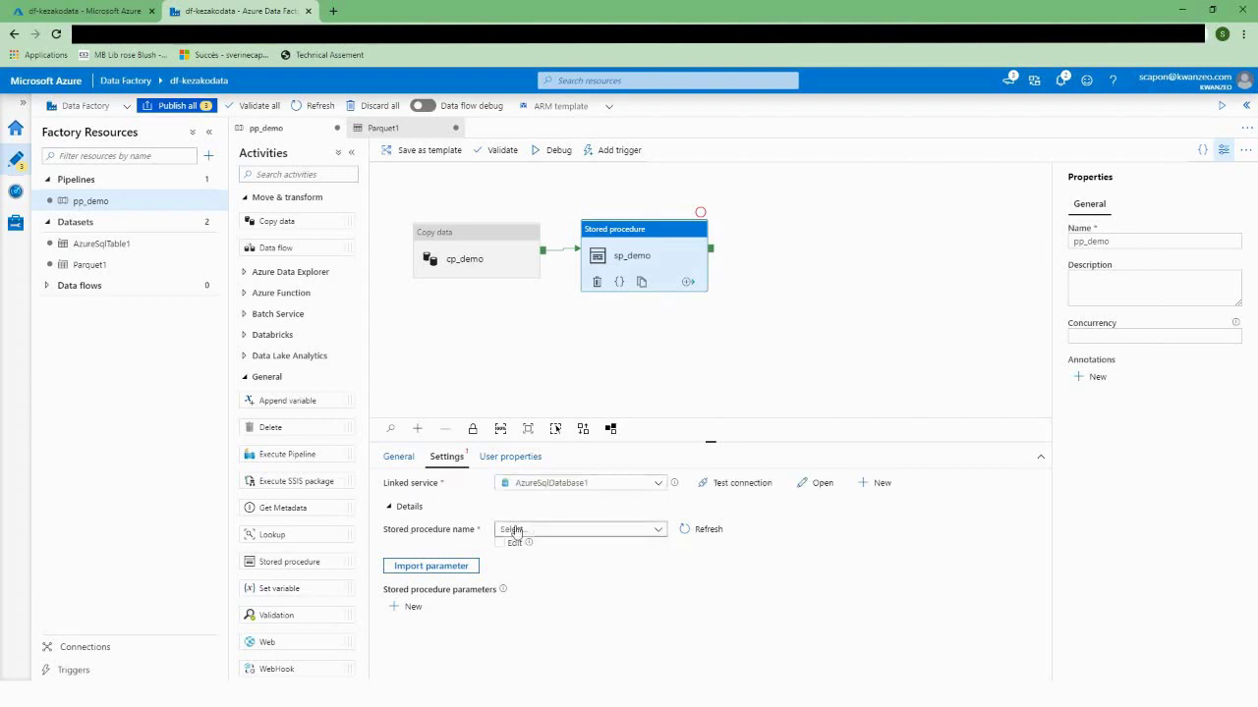
{"action": "left_click", "coordinate": [649, 532]}
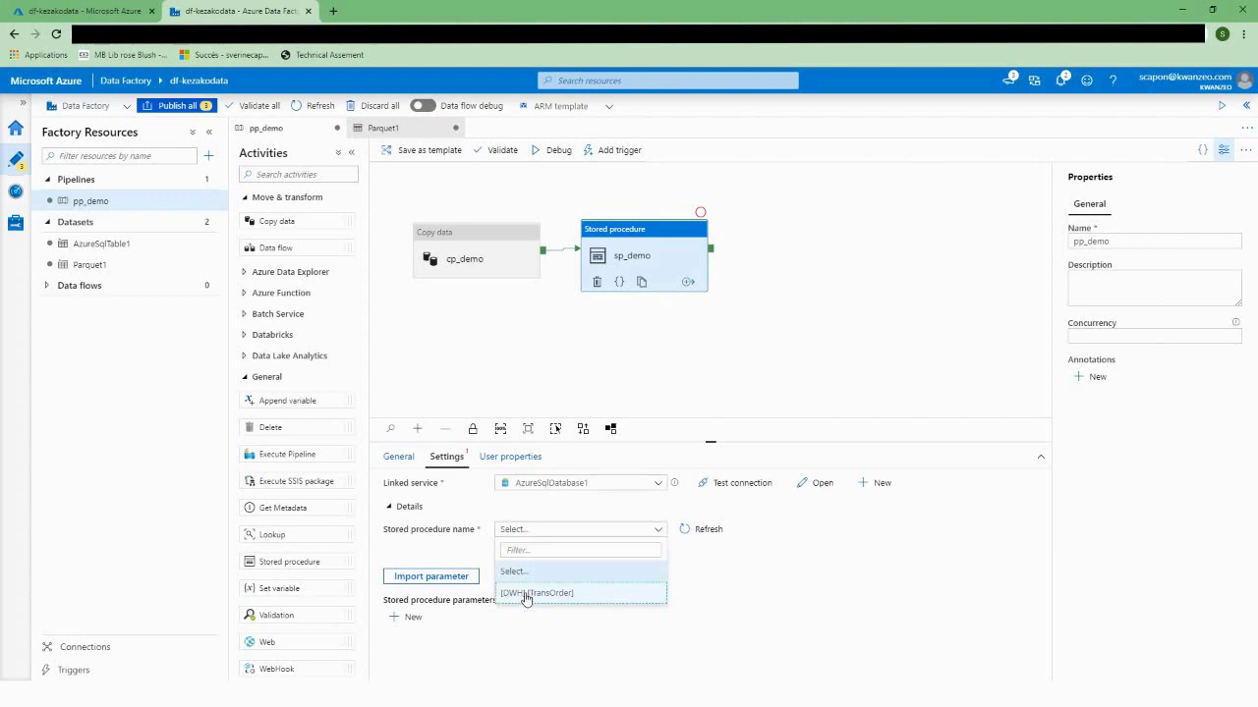
{"action": "left_click", "coordinate": [527, 594]}
{"action": "left_click", "coordinate": [660, 531]}
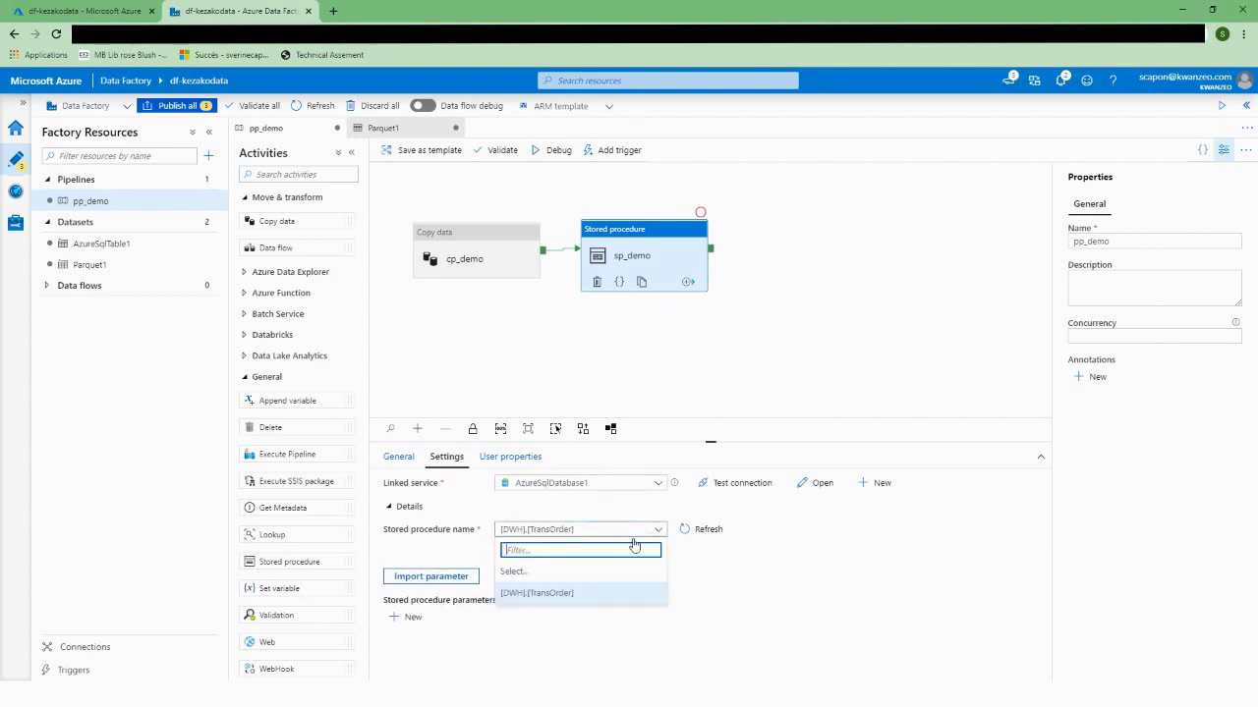
{"action": "left_click", "coordinate": [713, 576]}
{"action": "left_click", "coordinate": [595, 531]}
{"action": "left_click", "coordinate": [444, 554]}
{"action": "left_click", "coordinate": [500, 544]}
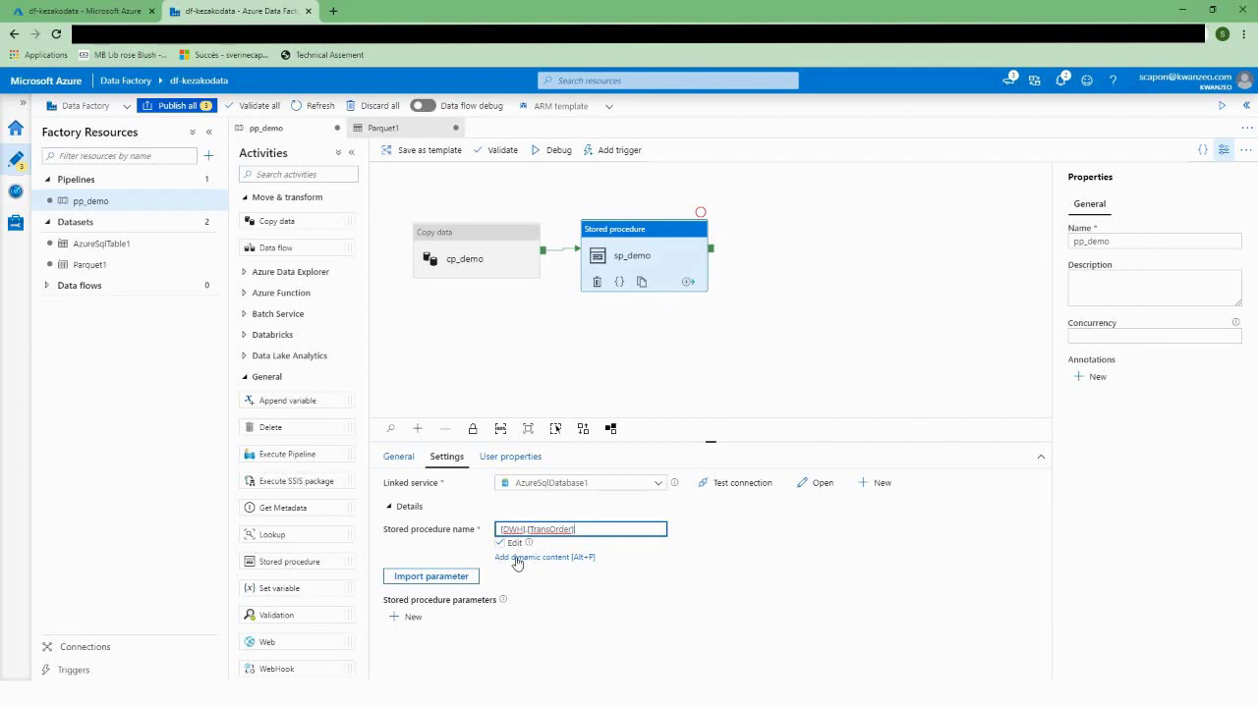
{"action": "left_click", "coordinate": [500, 543]}
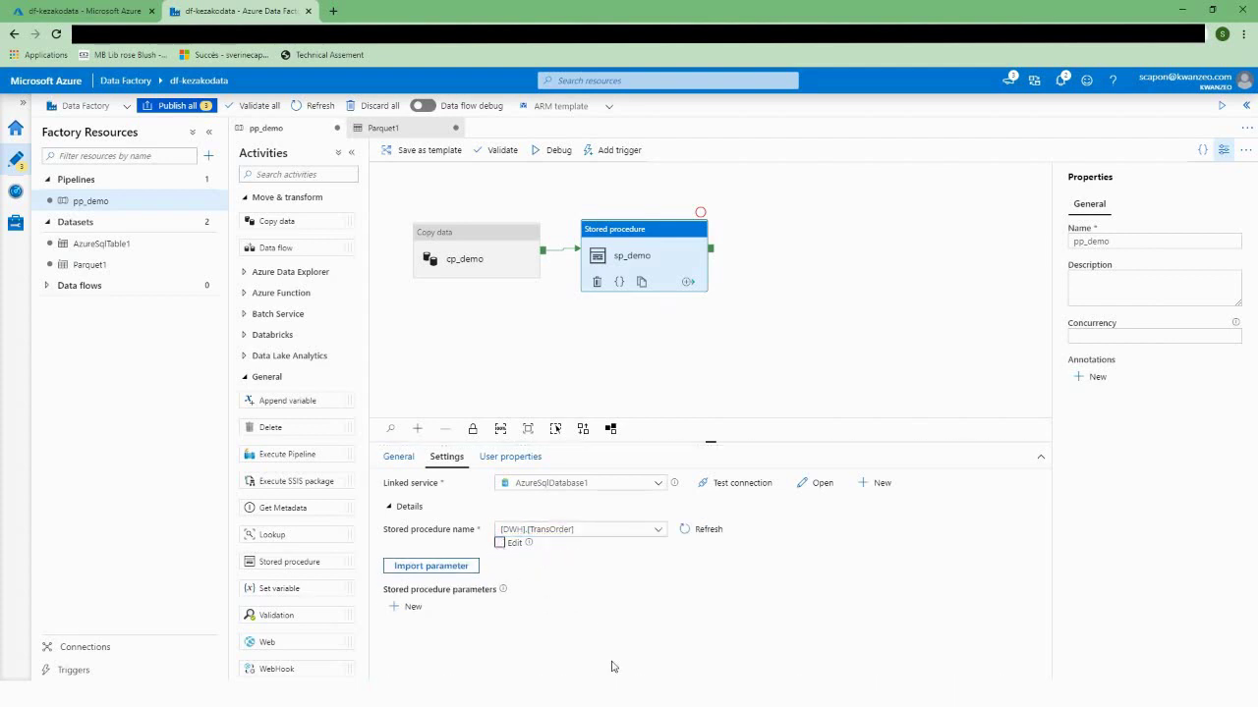
{"action": "left_click", "coordinate": [877, 308]}
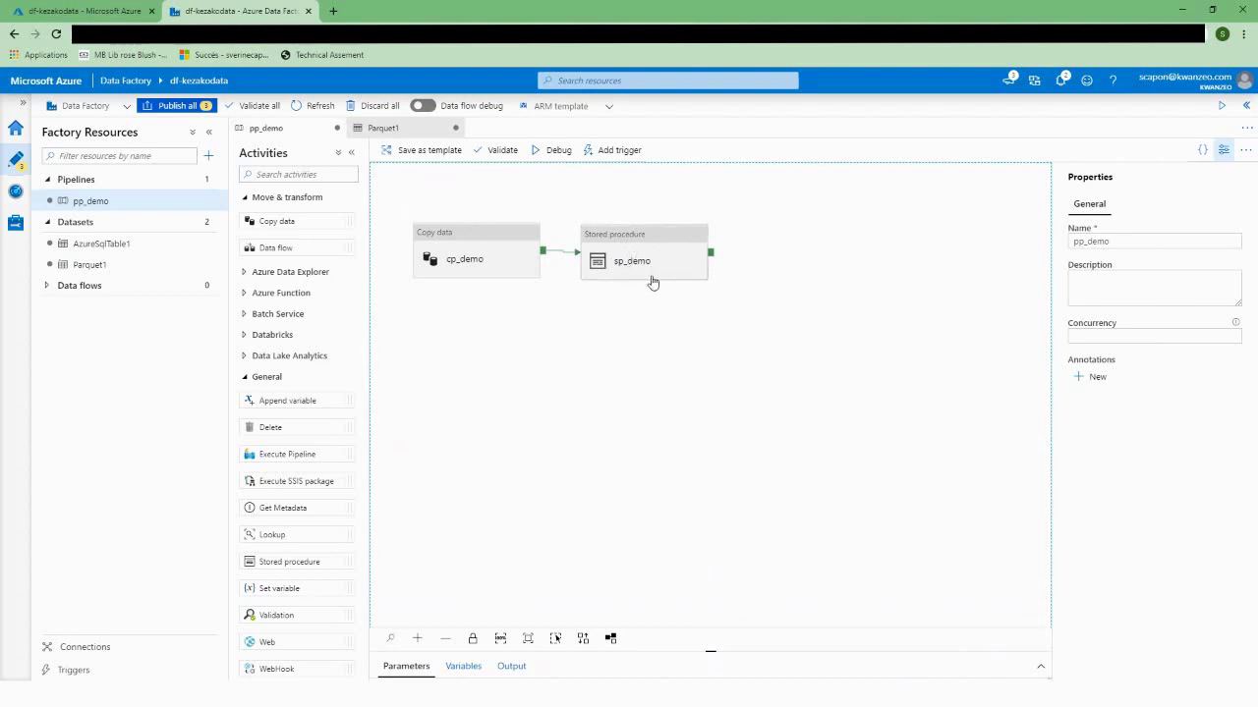
{"action": "left_click", "coordinate": [551, 157]}
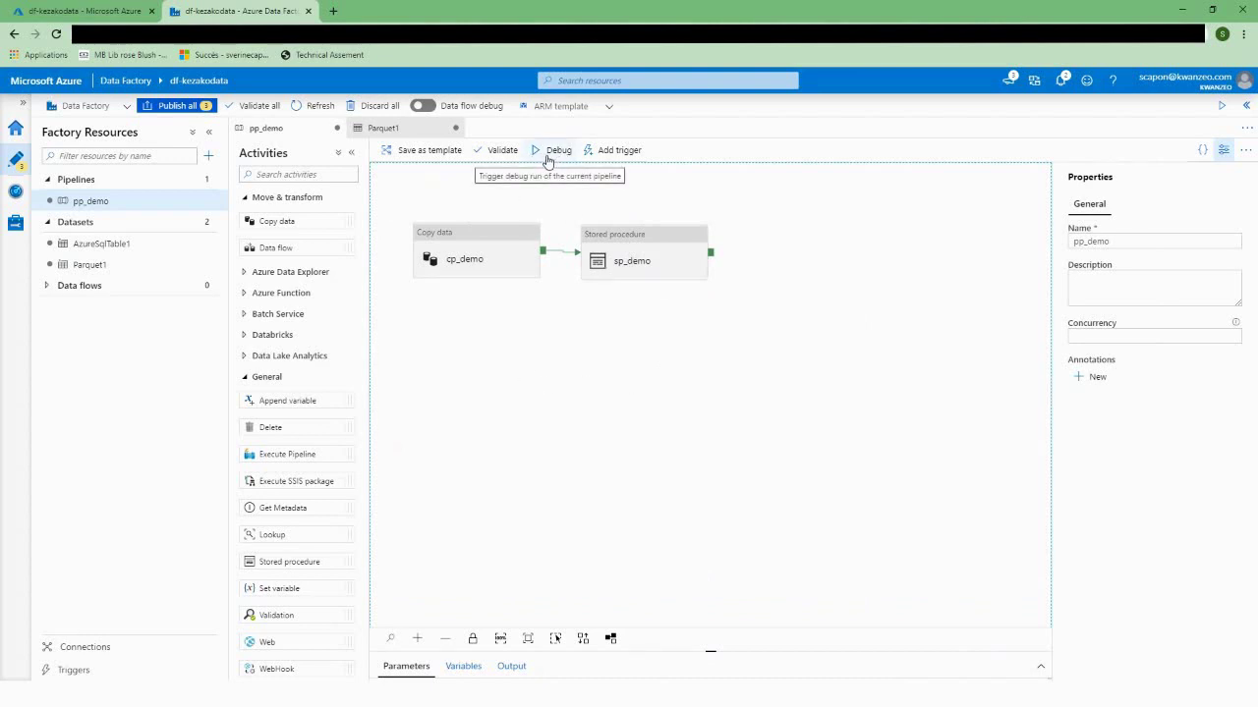
{"action": "left_click", "coordinate": [595, 154]}
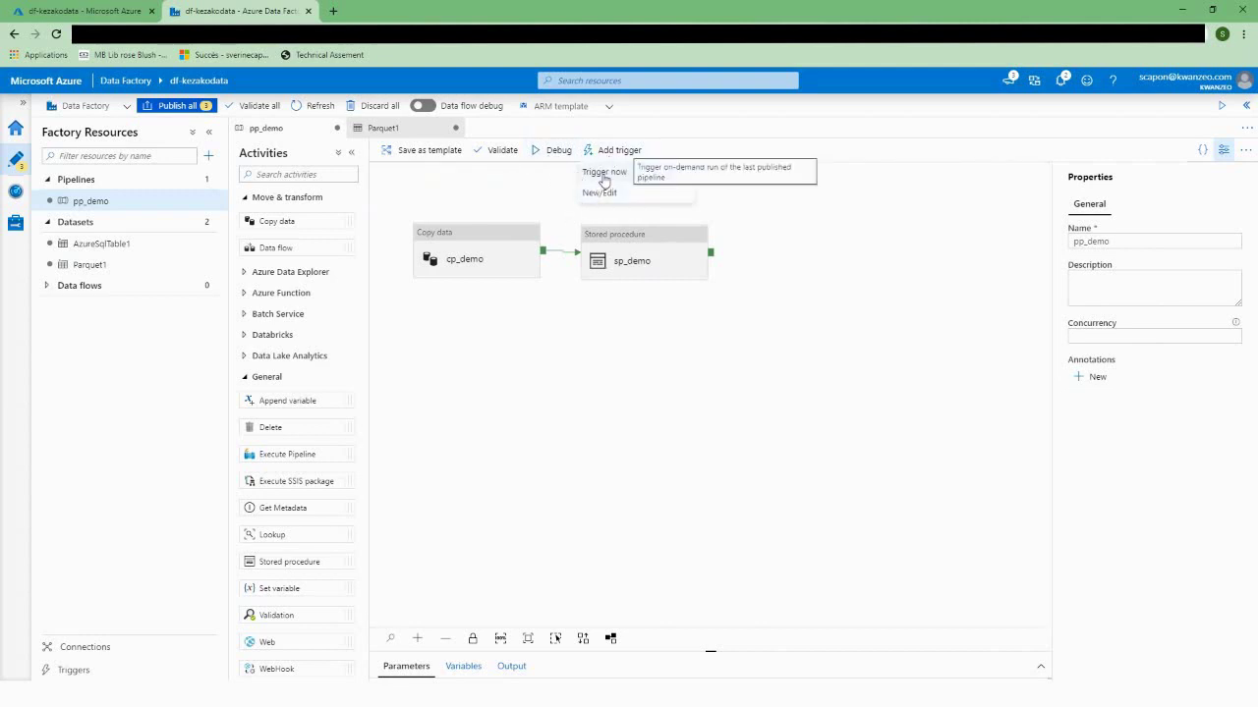
{"action": "left_click", "coordinate": [599, 192]}
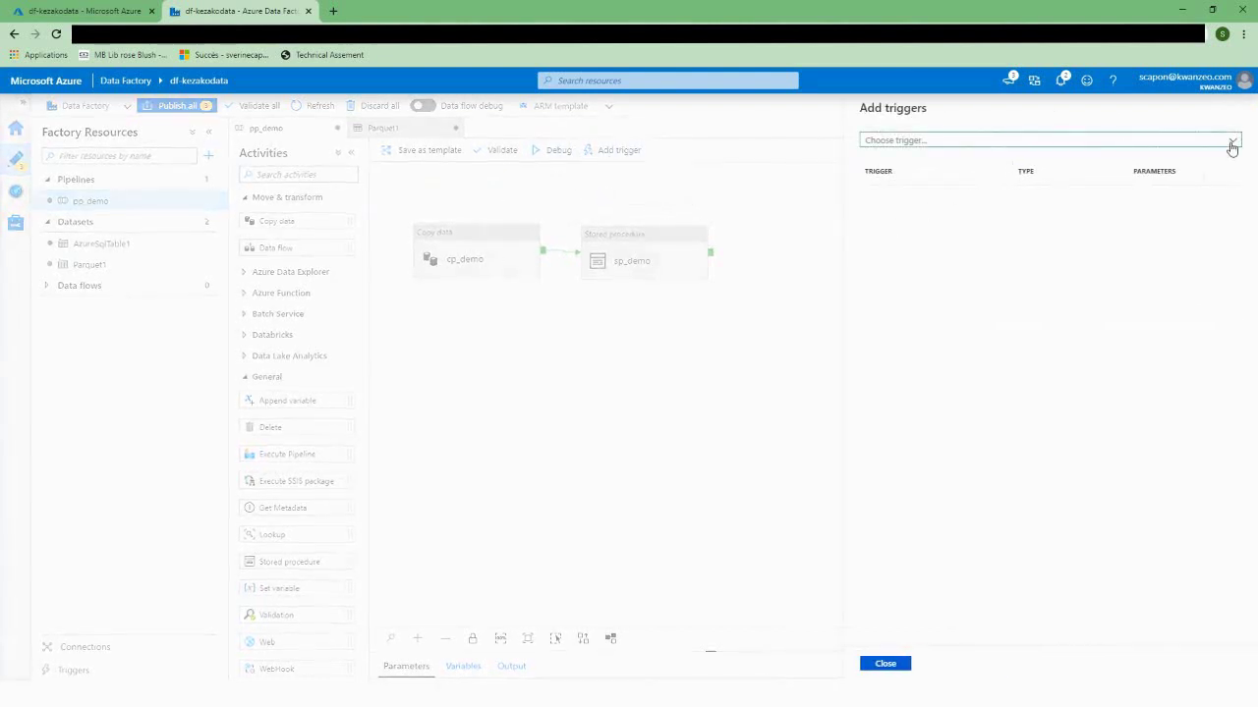
{"action": "left_click", "coordinate": [1230, 142]}
{"action": "left_click", "coordinate": [884, 184]}
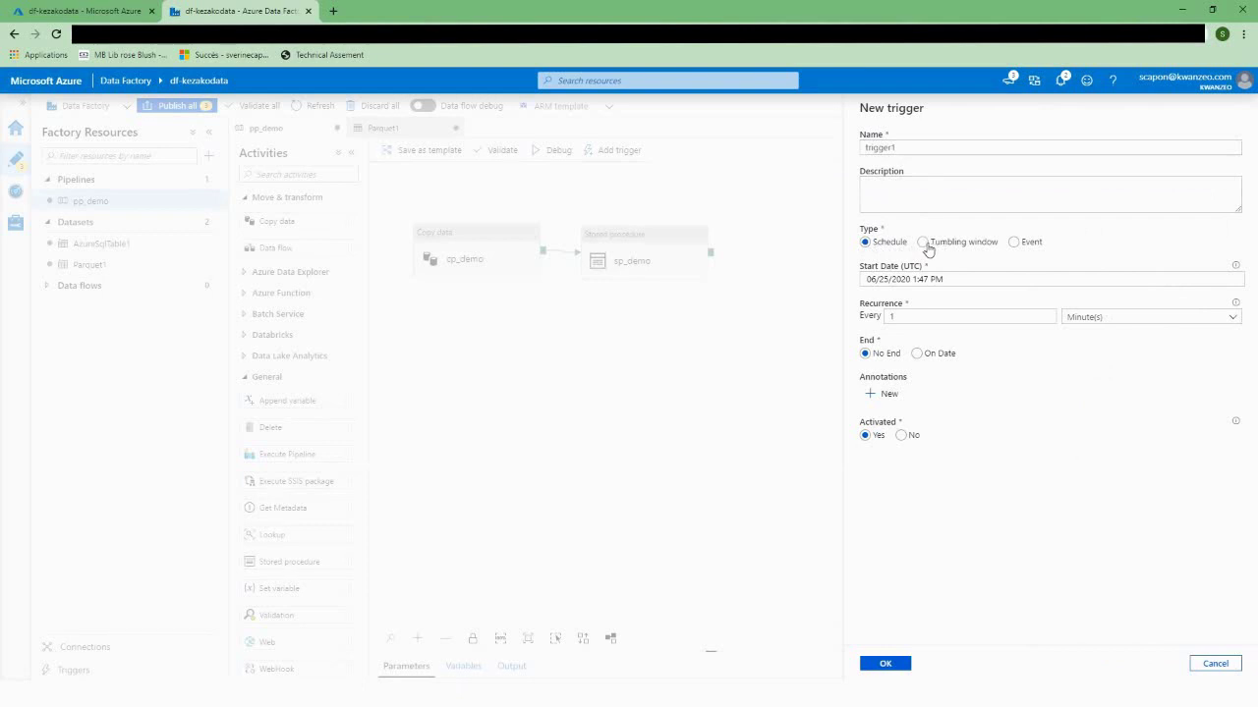
{"action": "left_click", "coordinate": [1016, 245]}
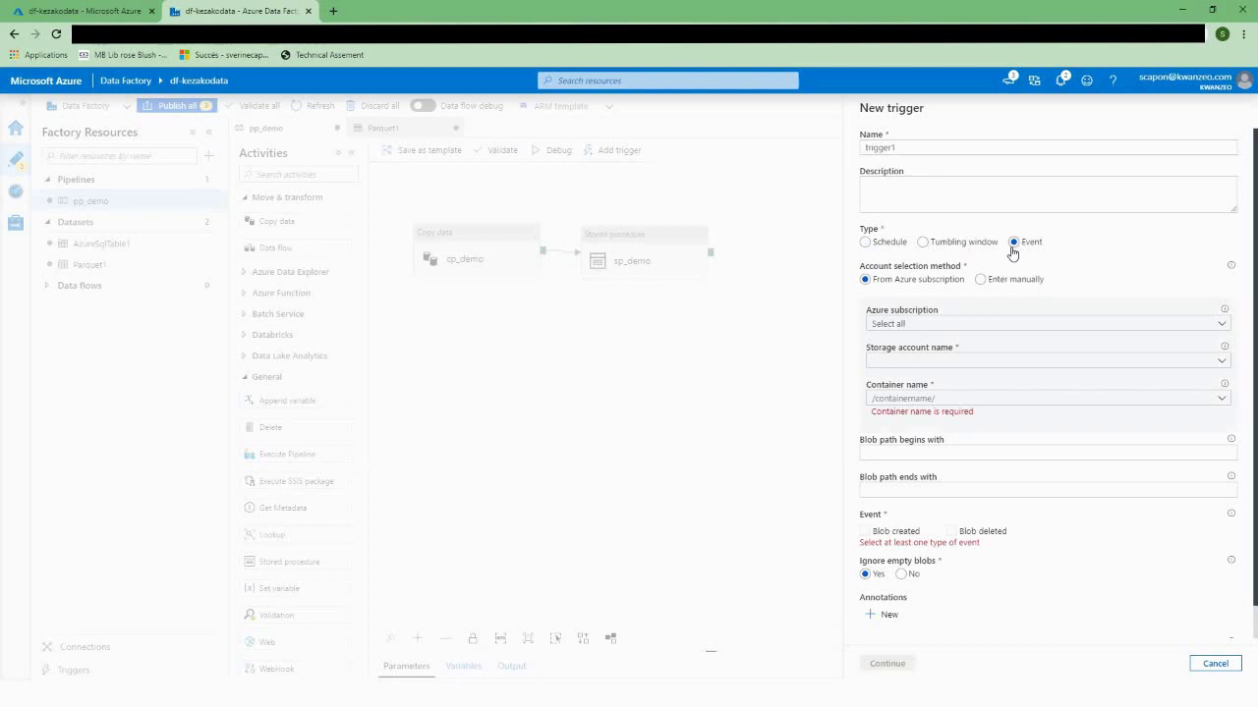
{"action": "left_click", "coordinate": [913, 327]}
{"action": "left_click", "coordinate": [908, 359]}
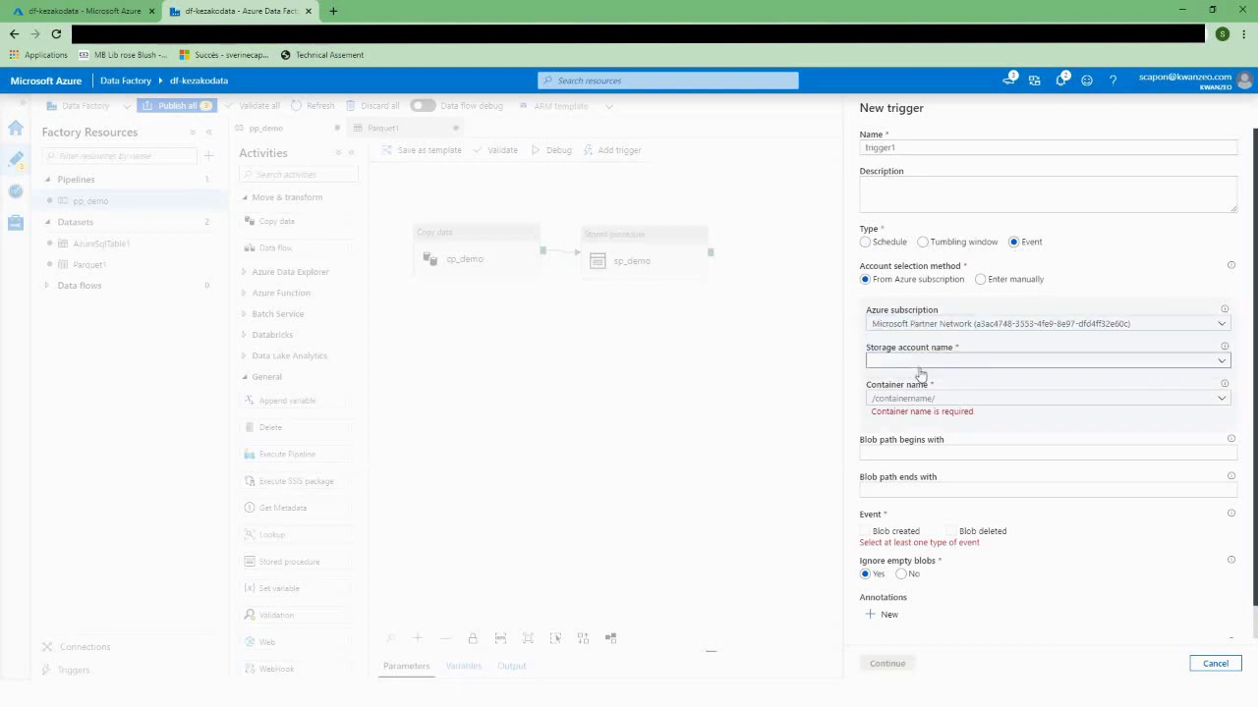
{"action": "left_click", "coordinate": [898, 361]}
{"action": "left_click", "coordinate": [896, 381]}
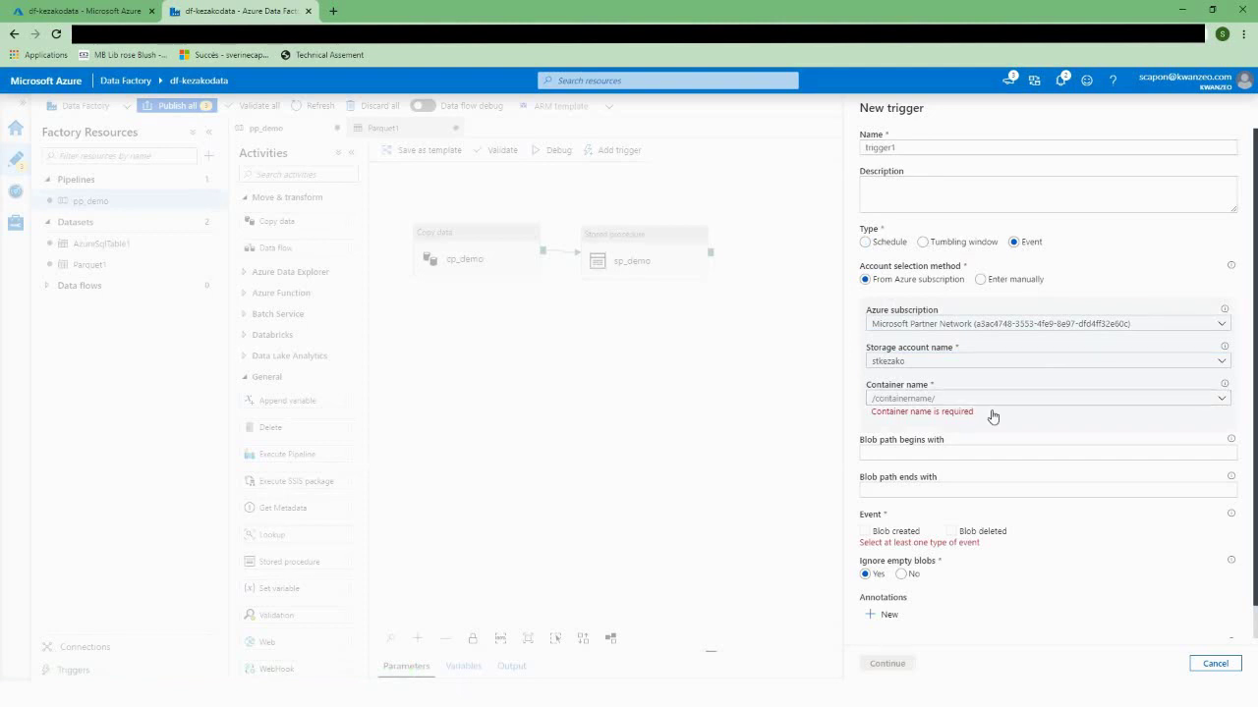
{"action": "left_click", "coordinate": [994, 398]}
{"action": "left_click", "coordinate": [1220, 401]}
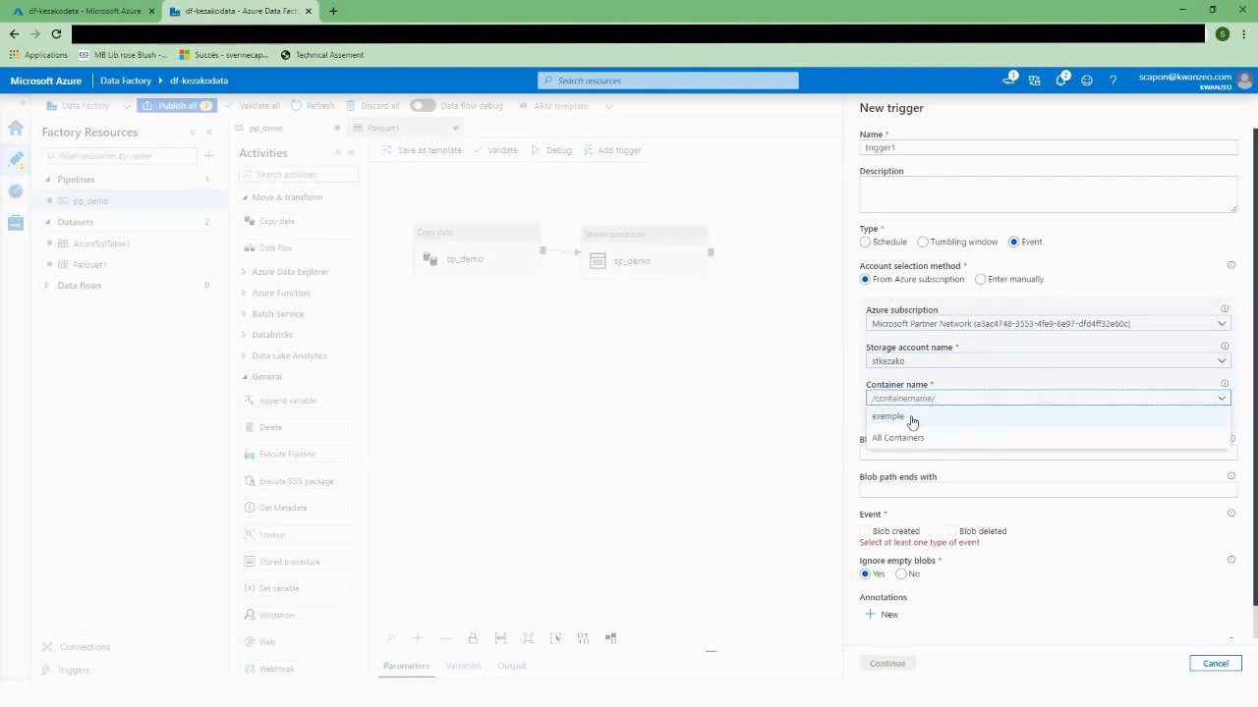
{"action": "left_click", "coordinate": [877, 419]}
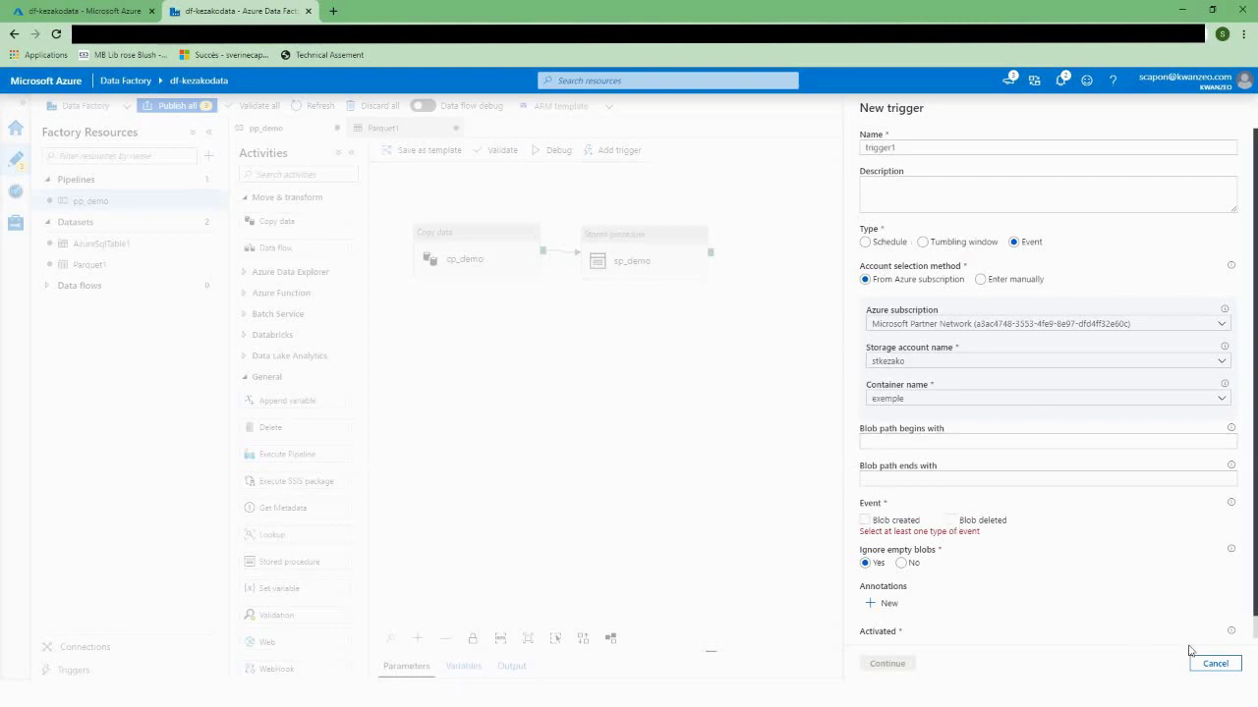
{"action": "left_click", "coordinate": [1215, 665]}
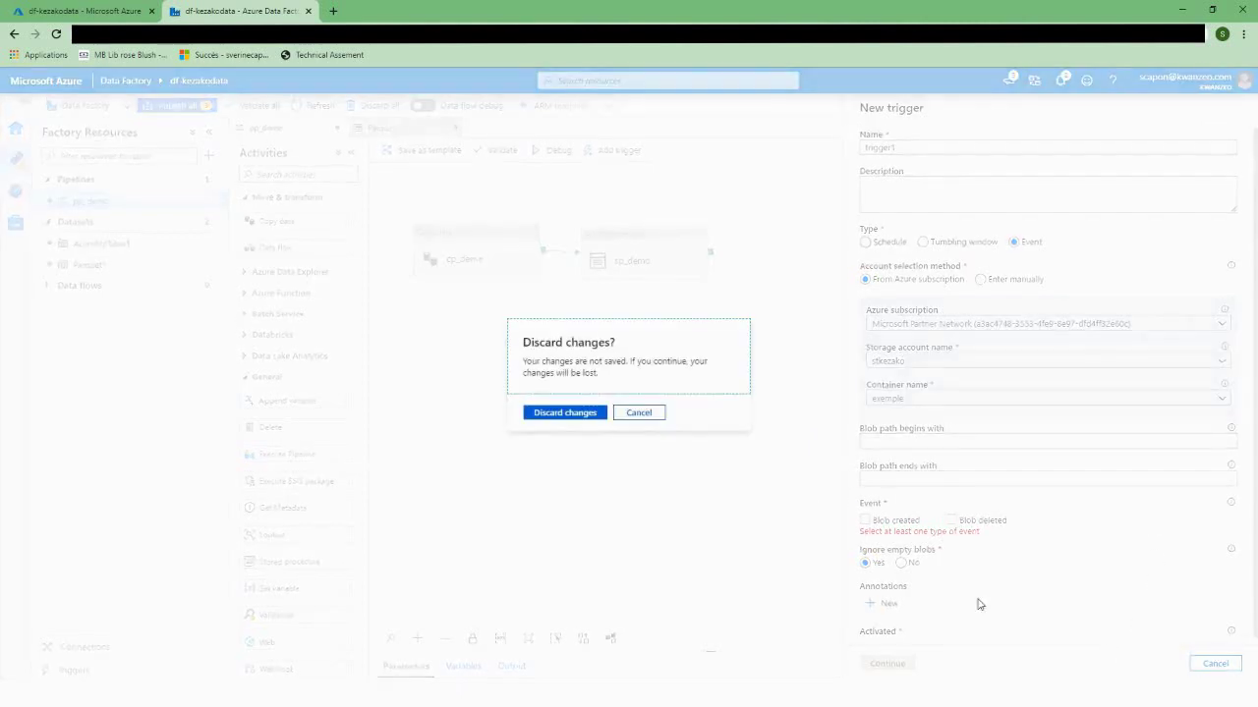
{"action": "left_click", "coordinate": [547, 414]}
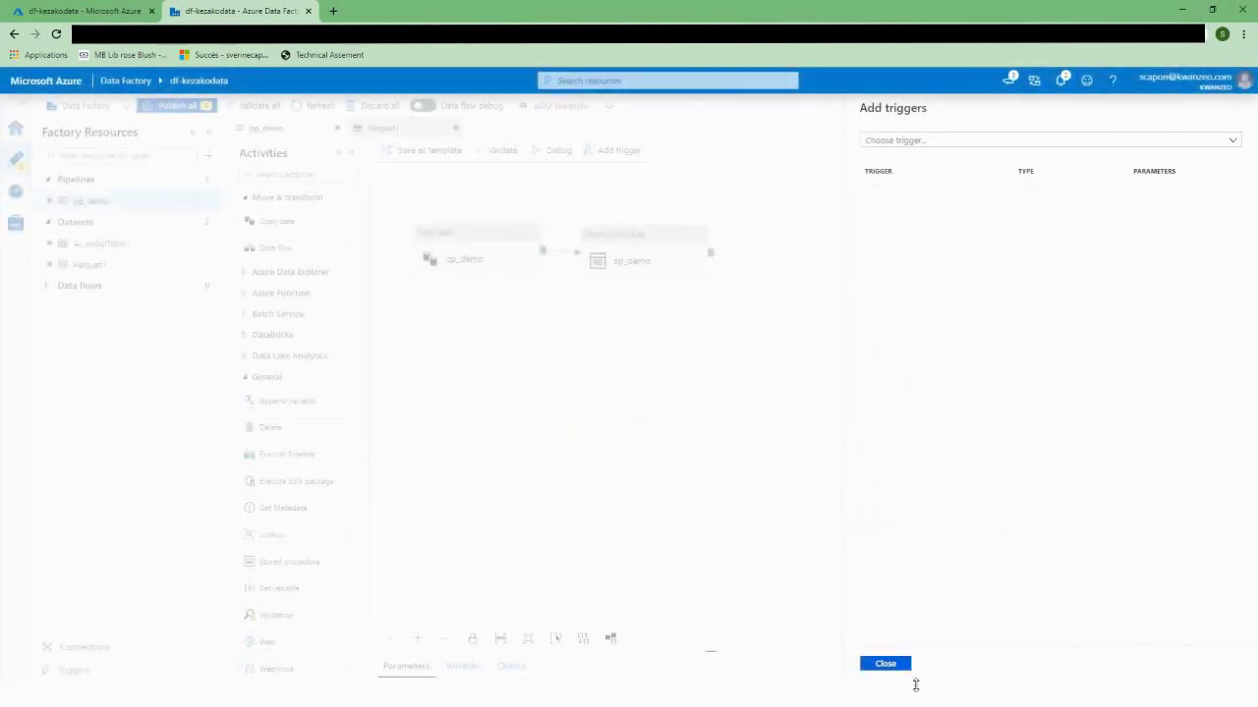
{"action": "left_click", "coordinate": [886, 665]}
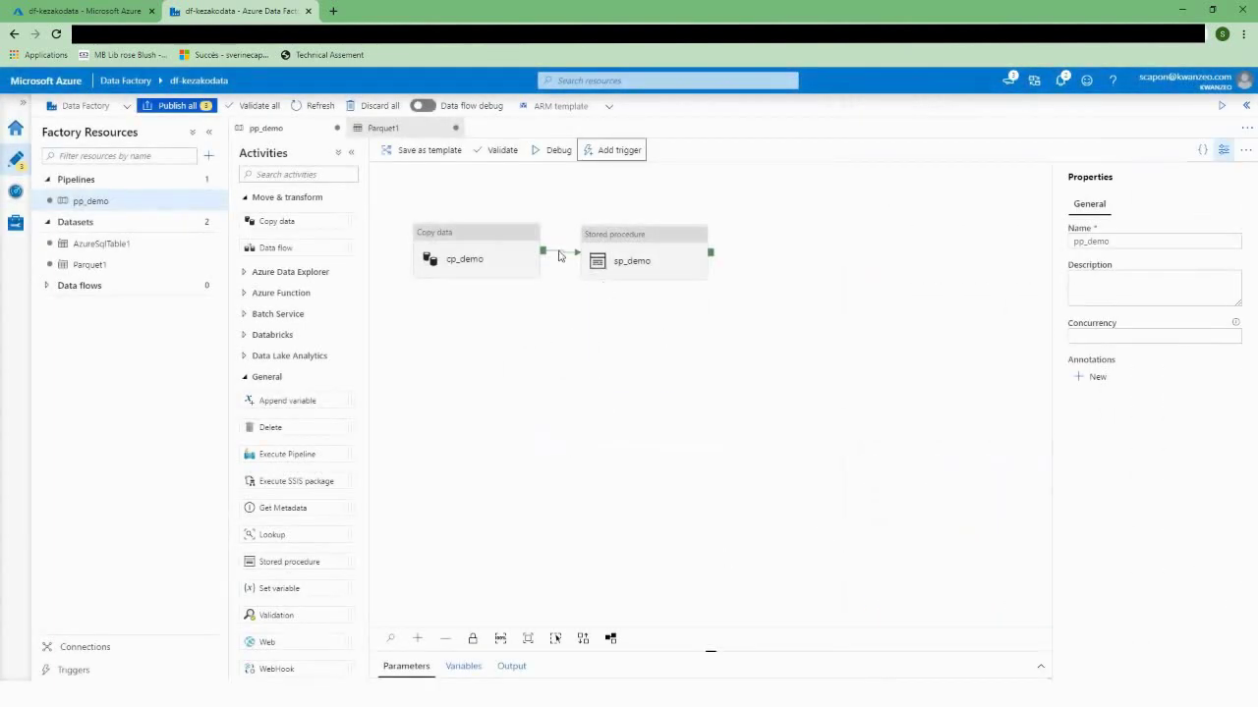
Step: Debug pp_demo and refresh the output: cp_demo succeeded in 00:00:08, sp_demo queued
{"action": "left_click", "coordinate": [556, 152]}
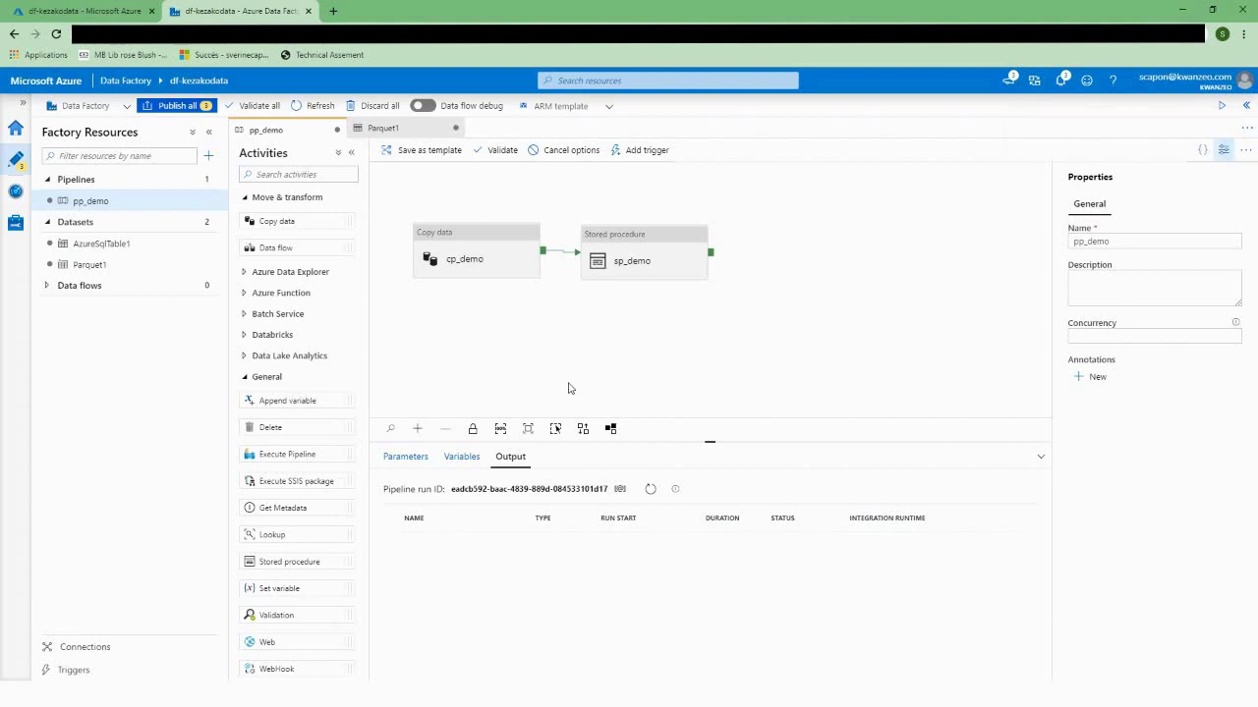
{"action": "left_click", "coordinate": [650, 488]}
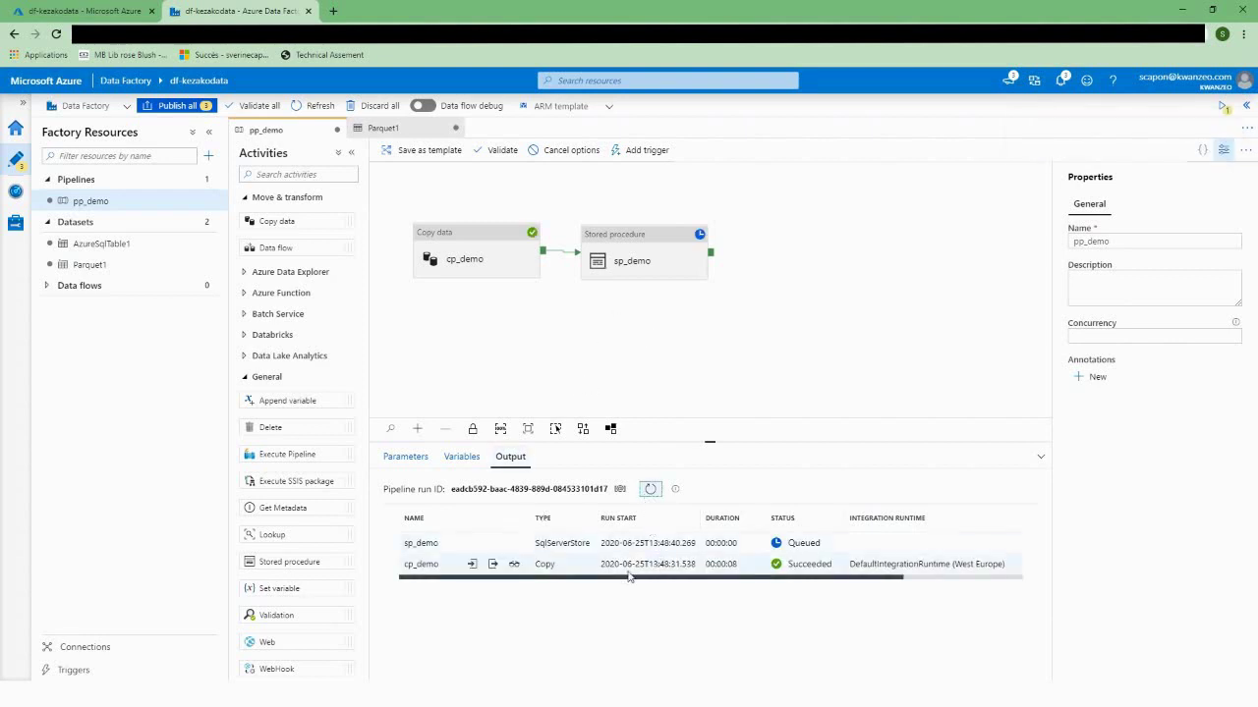